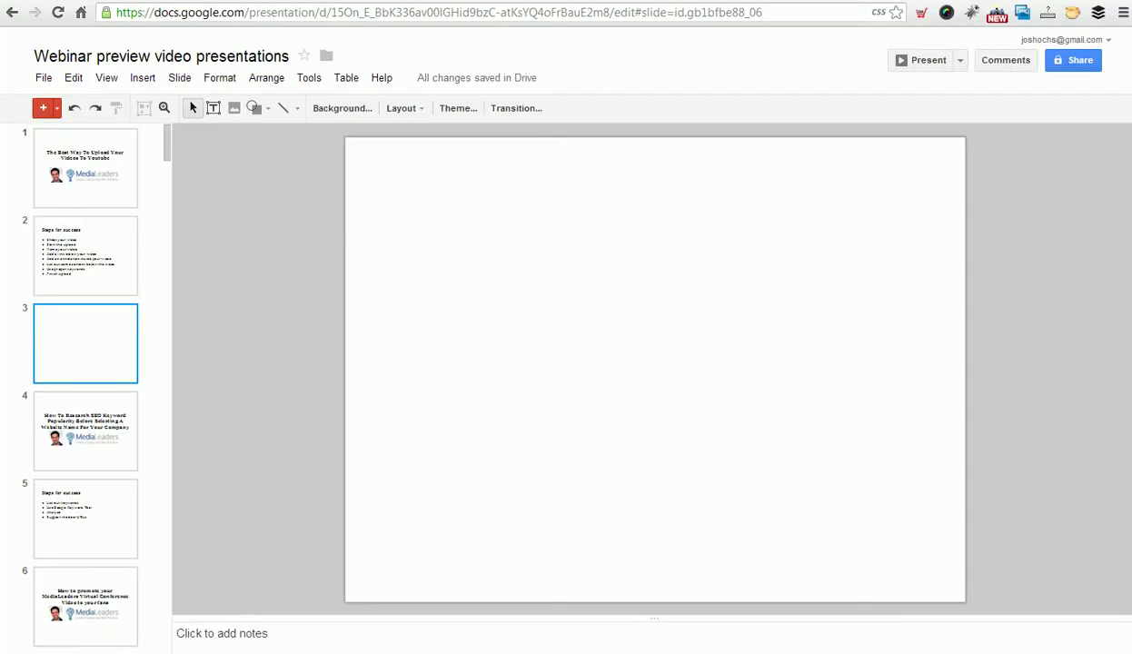
- On the upload page, capitalise 'Friendly' in the video title
left_click(523, 2)
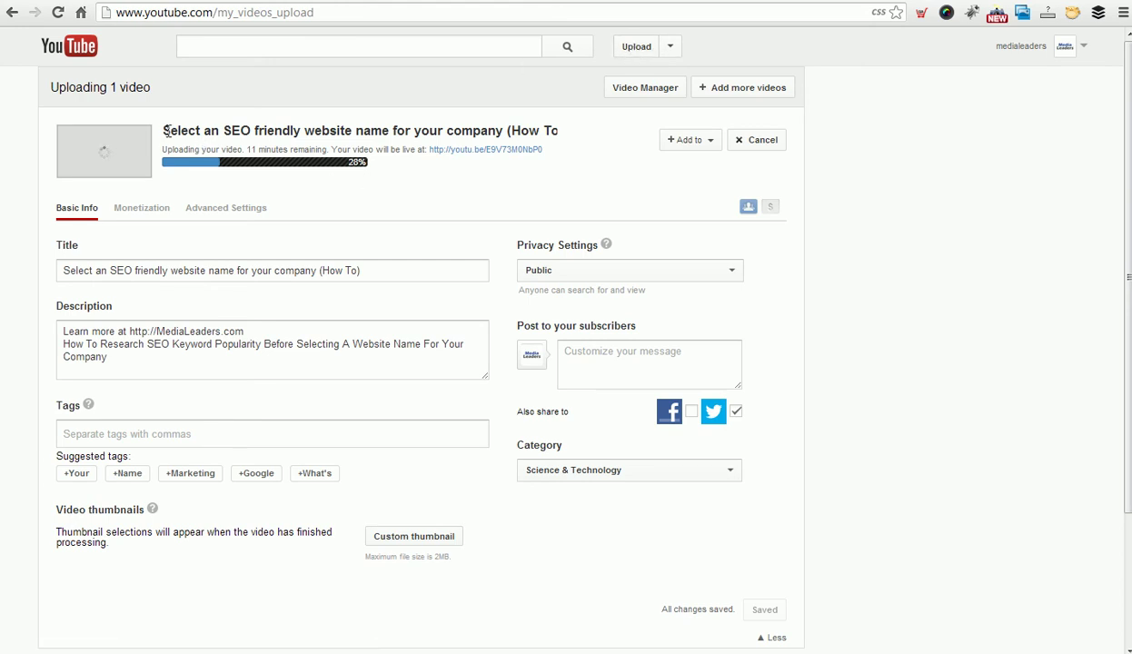
left_click(120, 268)
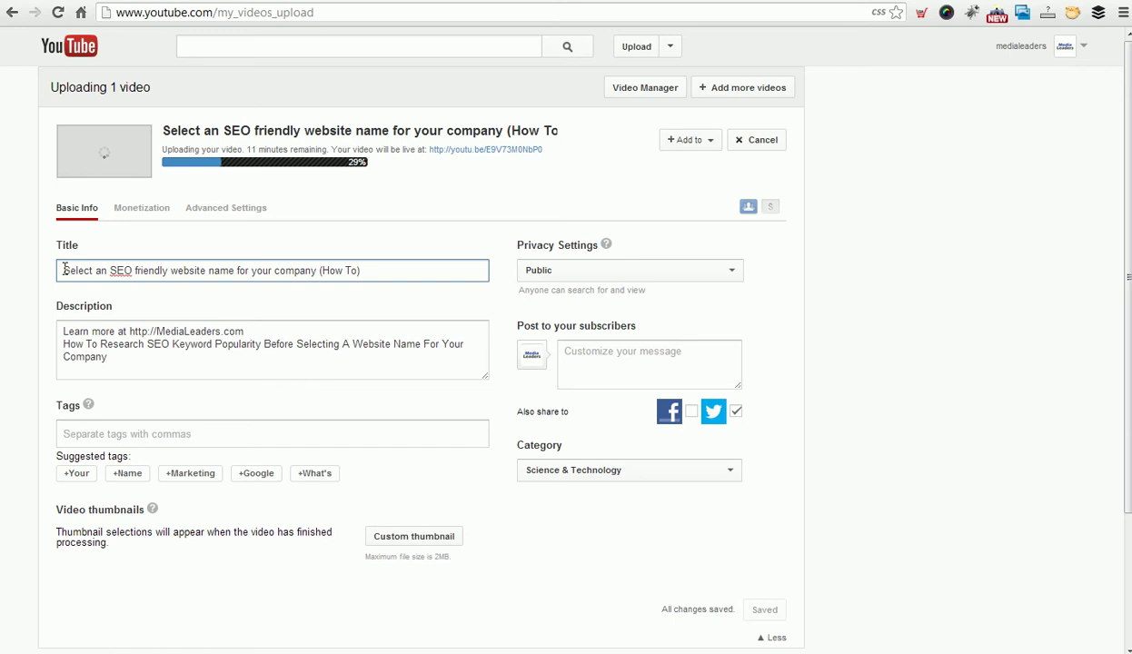
left_click_drag(64, 270, 397, 269)
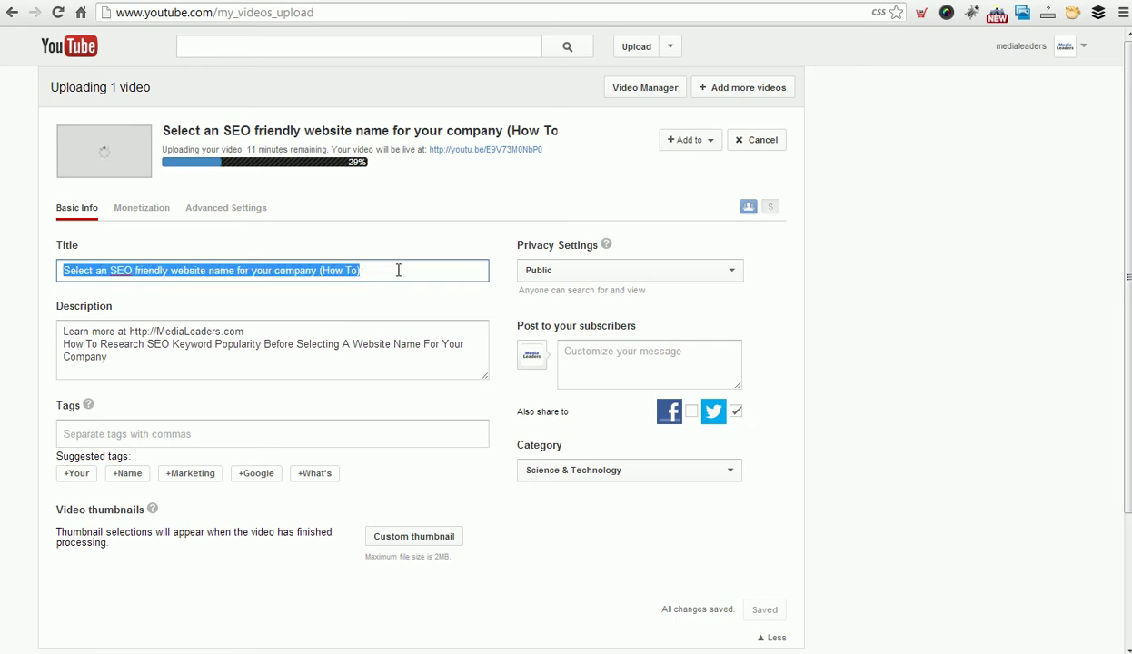
left_click(397, 270)
left_click(133, 270)
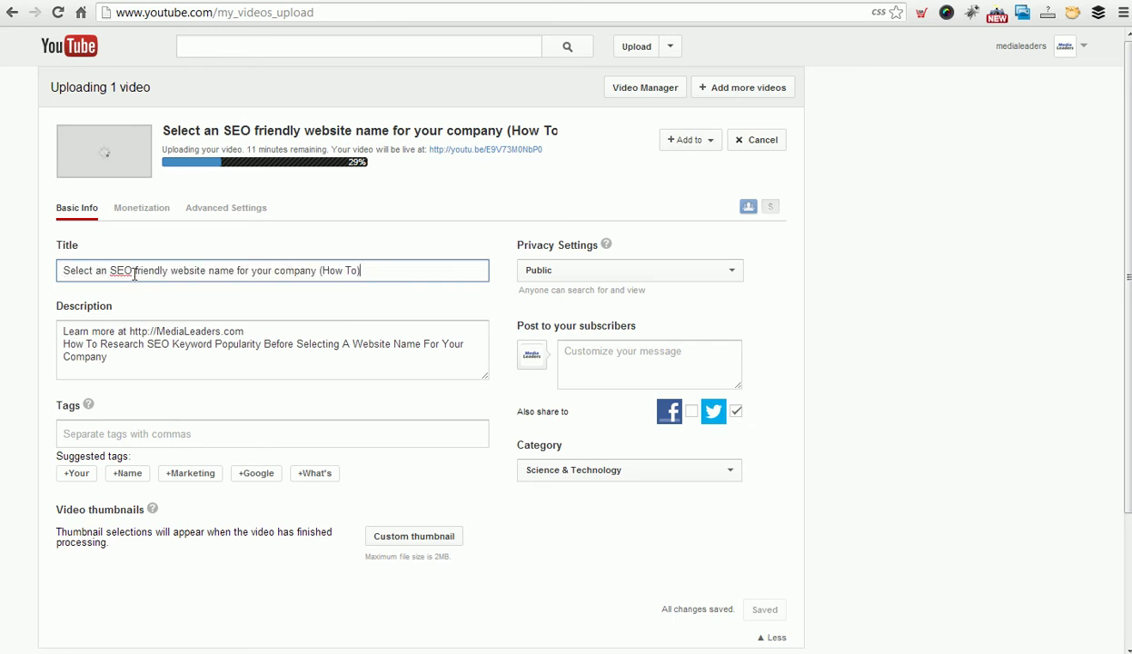
key("Right")
key("Delete")
type("F")
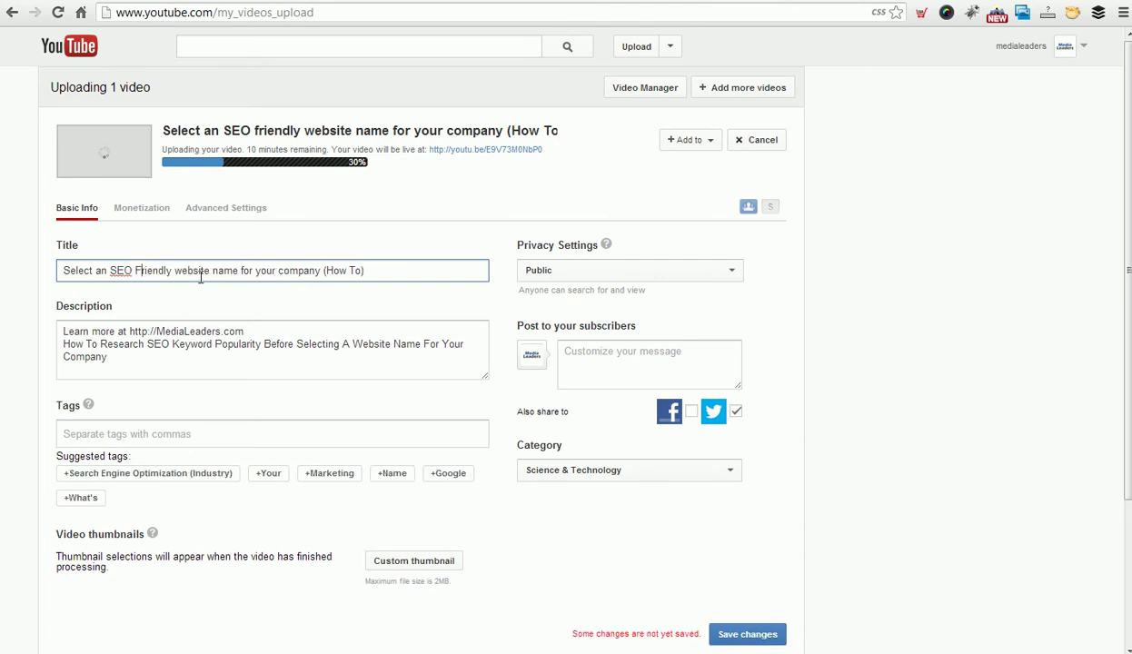
- Capitalise Website, Name, For, Your and Company, then check the finished title
left_click_drag(174, 271, 222, 274)
type("W")
type("N")
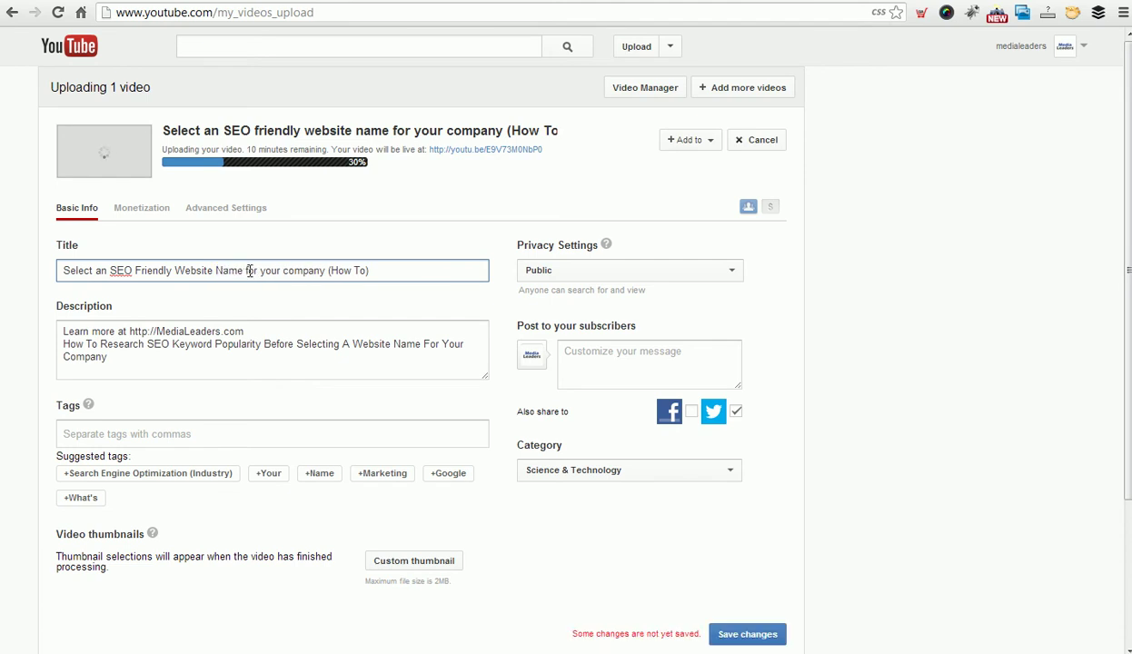
type("F")
left_click_drag(243, 271, 295, 272)
type("Y")
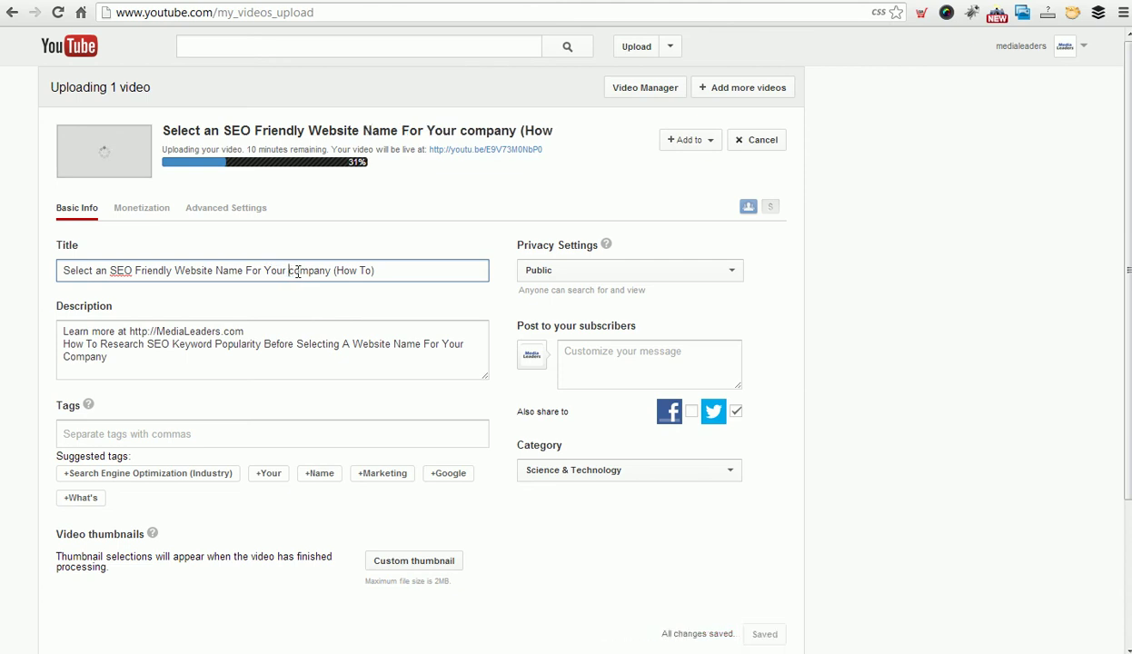
type("C")
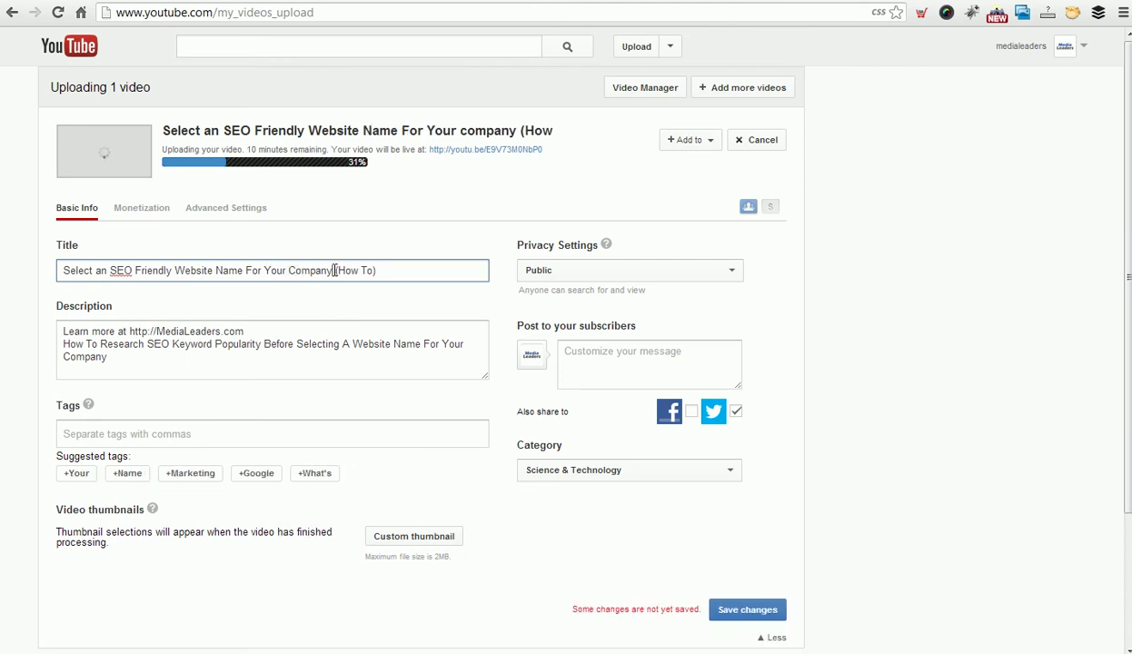
left_click_drag(333, 270, 410, 269)
left_click(410, 270)
left_click_drag(61, 269, 222, 271)
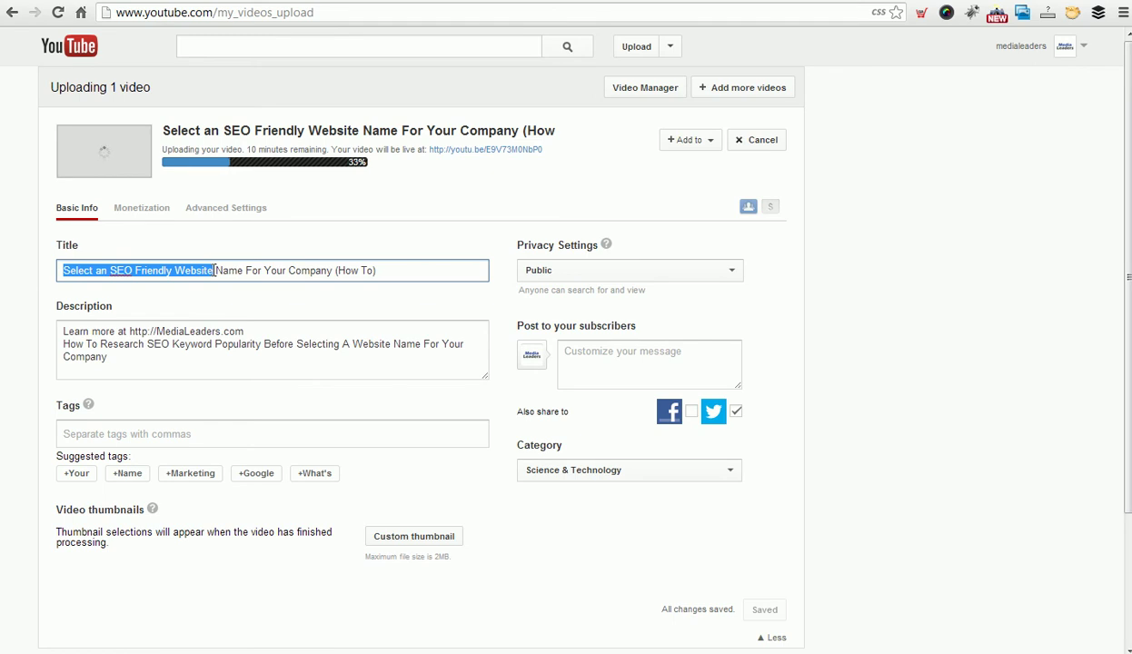
left_click_drag(214, 270, 242, 270)
left_click(243, 270)
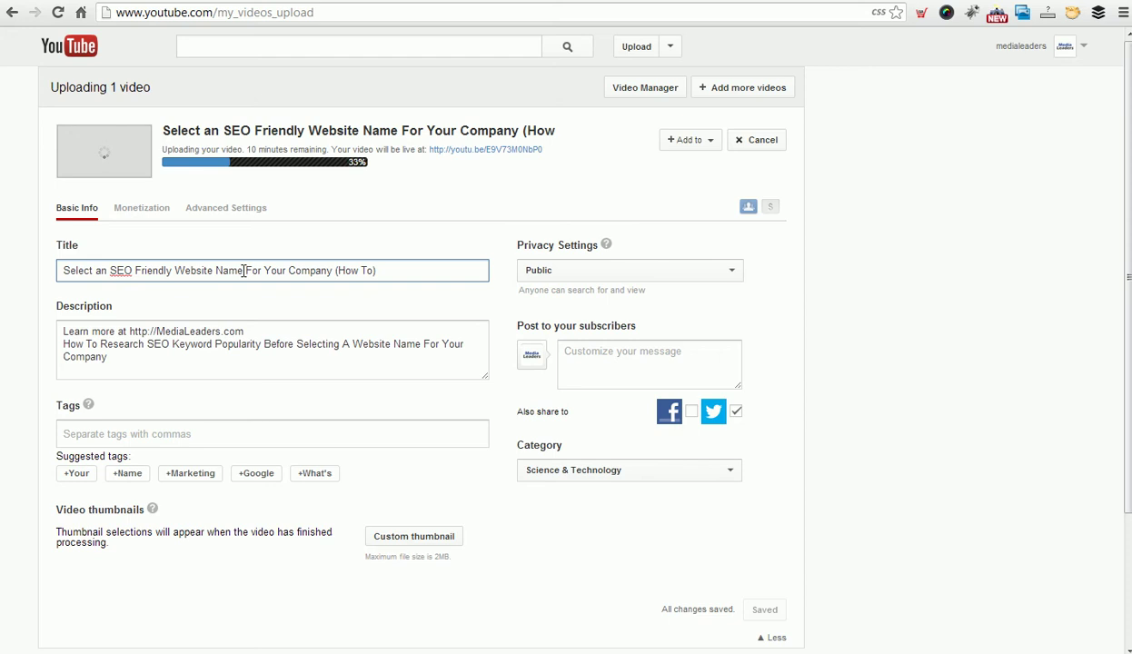
left_click_drag(333, 270, 400, 270)
left_click(406, 272)
left_click(112, 332)
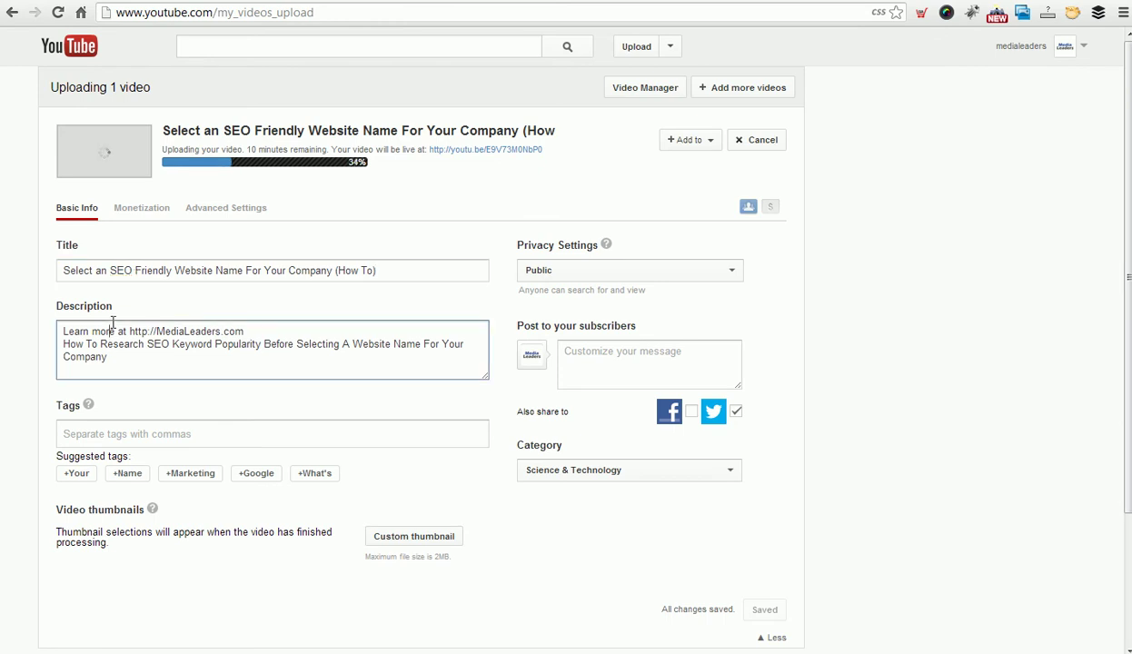
left_click(63, 331)
left_click(246, 331)
mouse_move(110, 357)
left_mouse_down()
mouse_move(63, 346)
mouse_move(132, 354)
left_mouse_up()
left_click(137, 357)
key("Return")
key("Return")
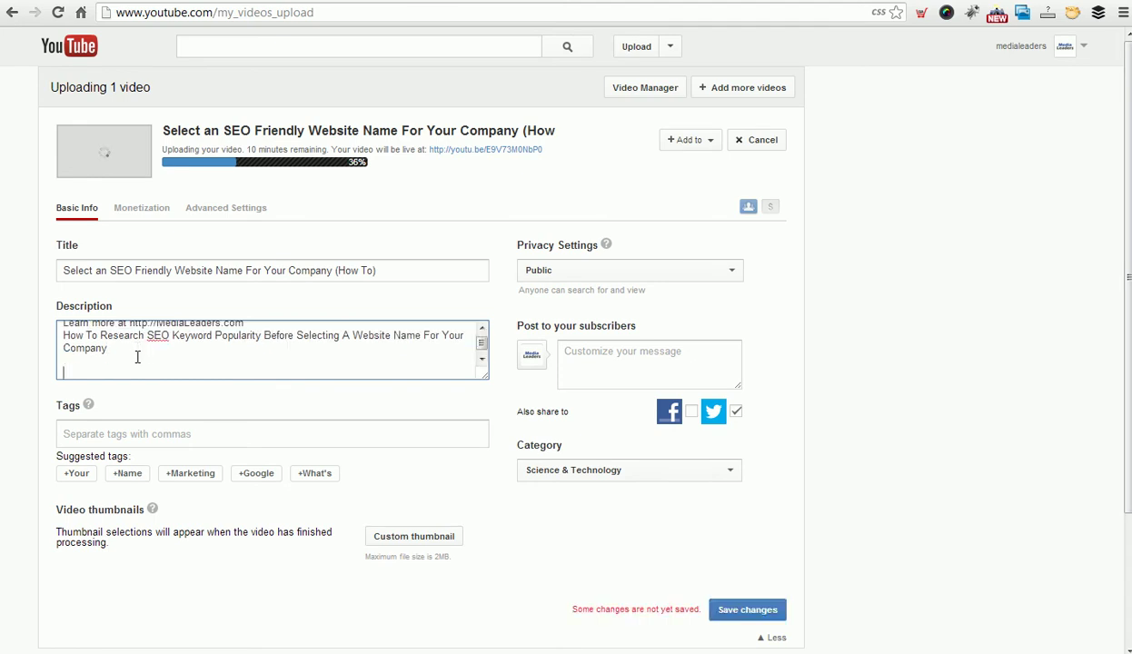
key("Return")
key("Return")
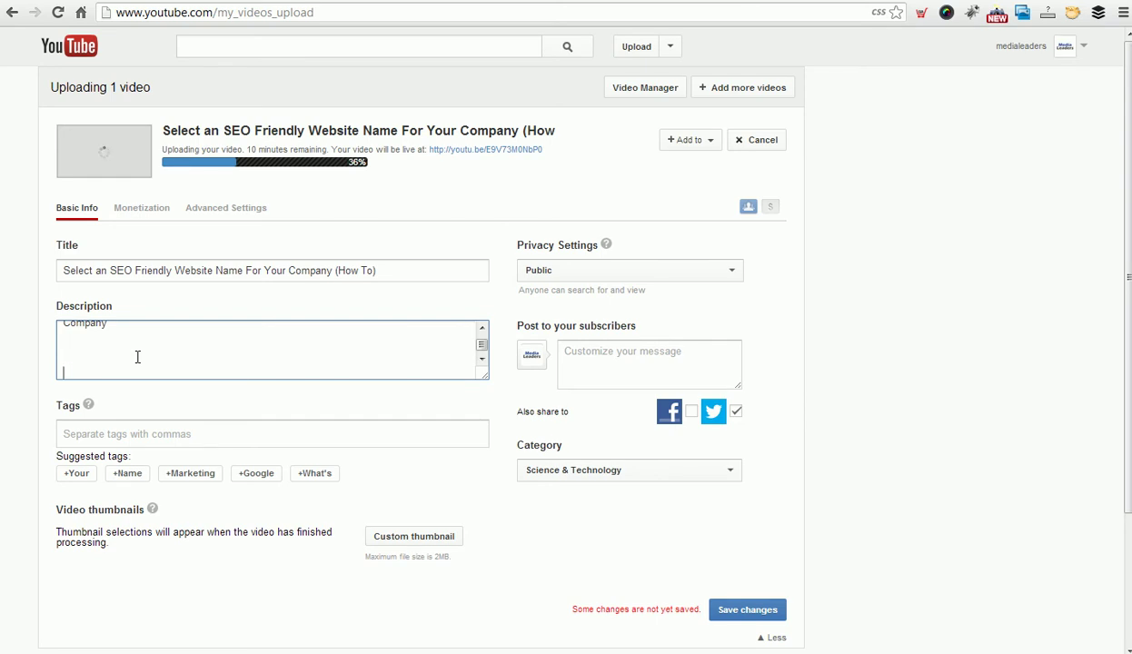
type("www.medialea")
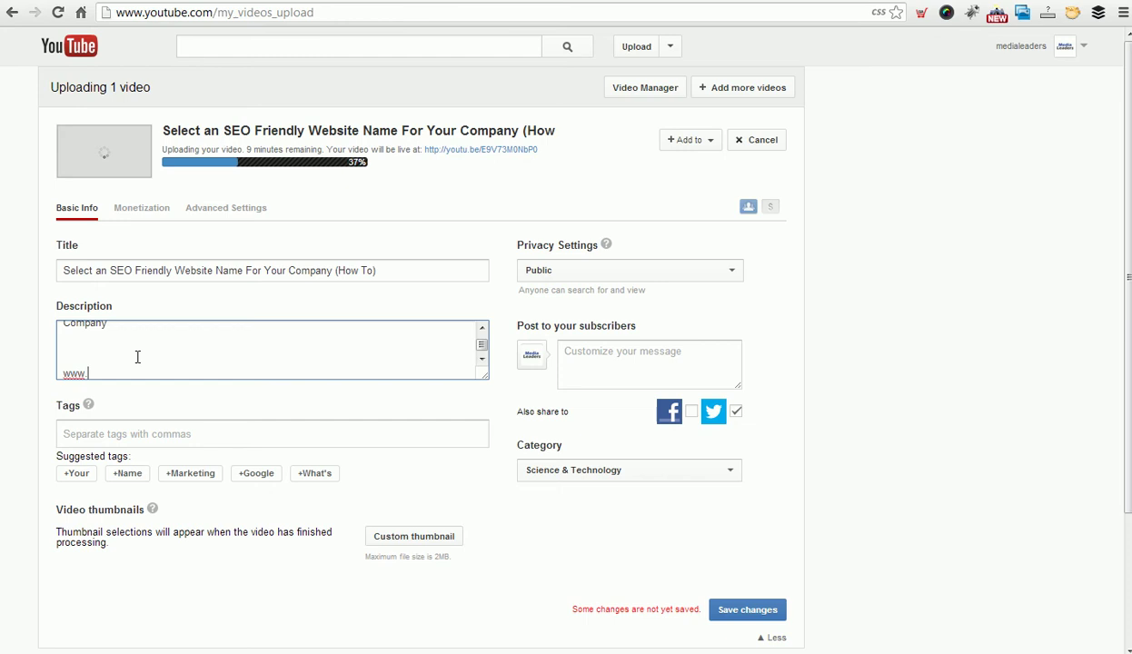
type("ders.com")
- Save the description edit and review the Digital Royalty University video's title and description
left_click(45, 354)
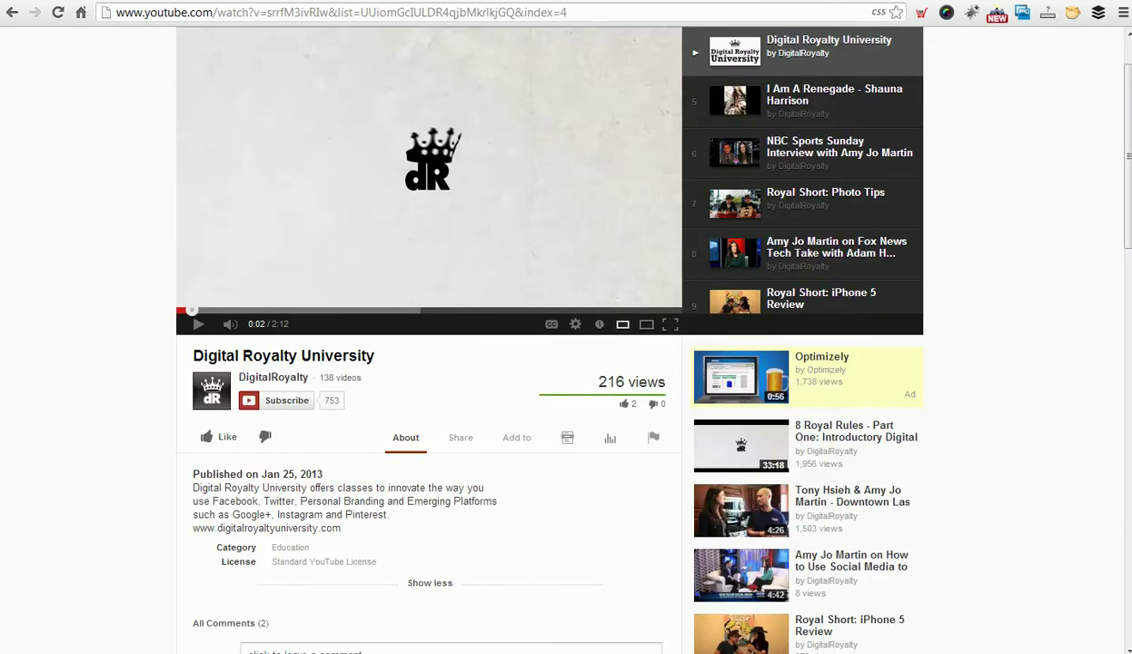
scroll(104, 353, "up", 2)
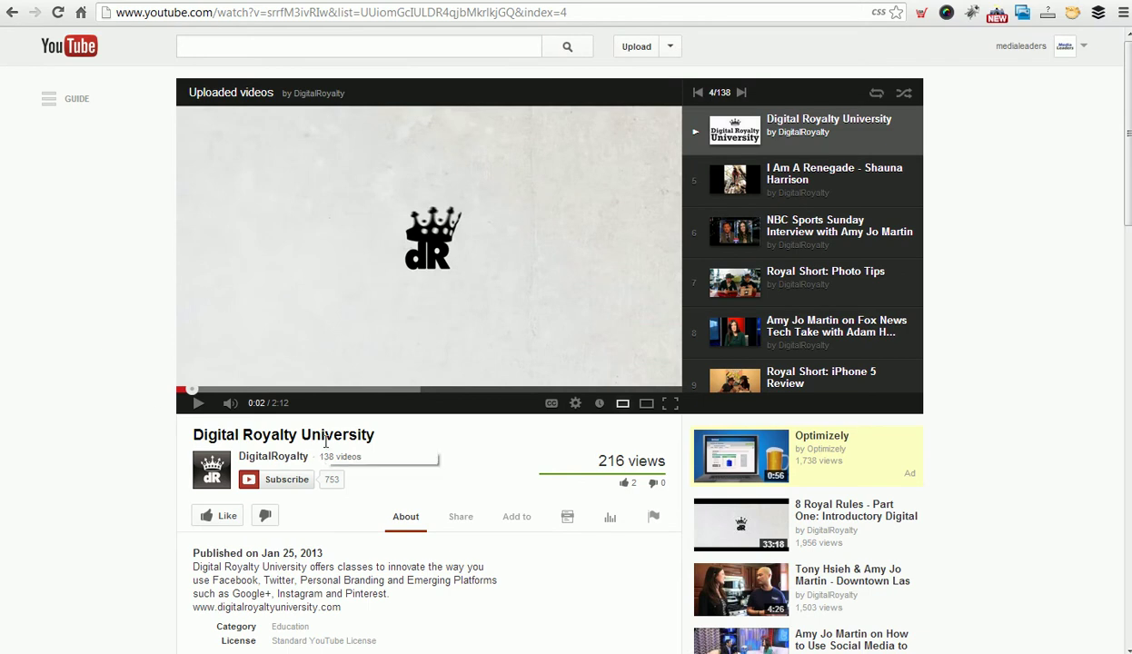
left_click_drag(311, 423, 391, 435)
left_click(391, 438)
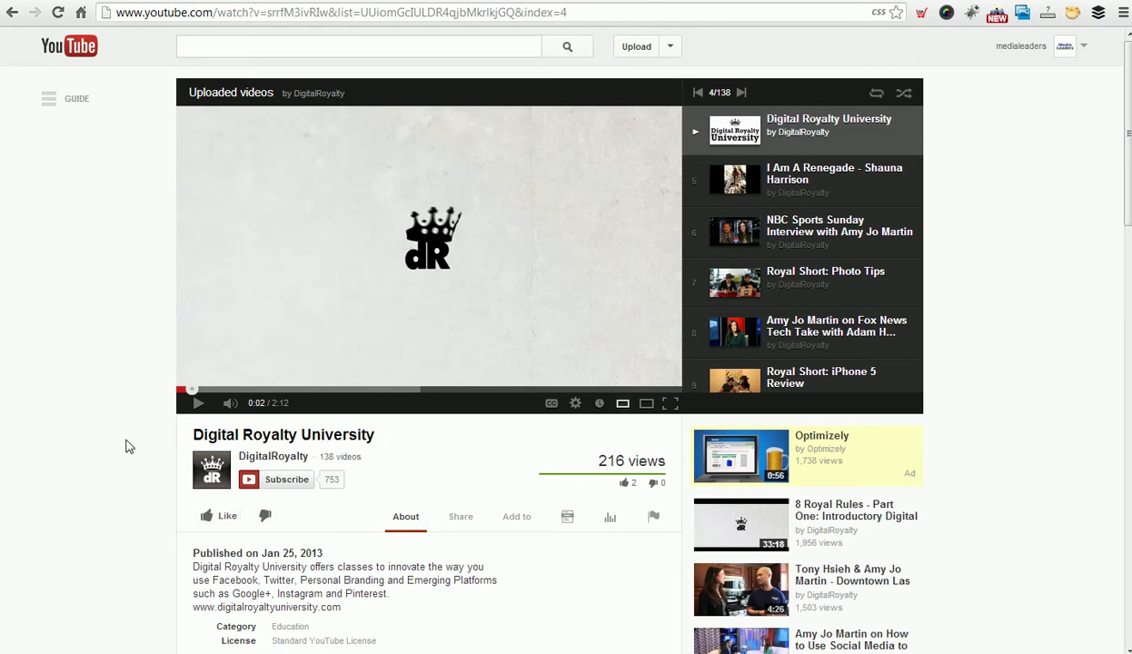
scroll(122, 441, "down", 3)
left_click_drag(192, 407, 407, 434)
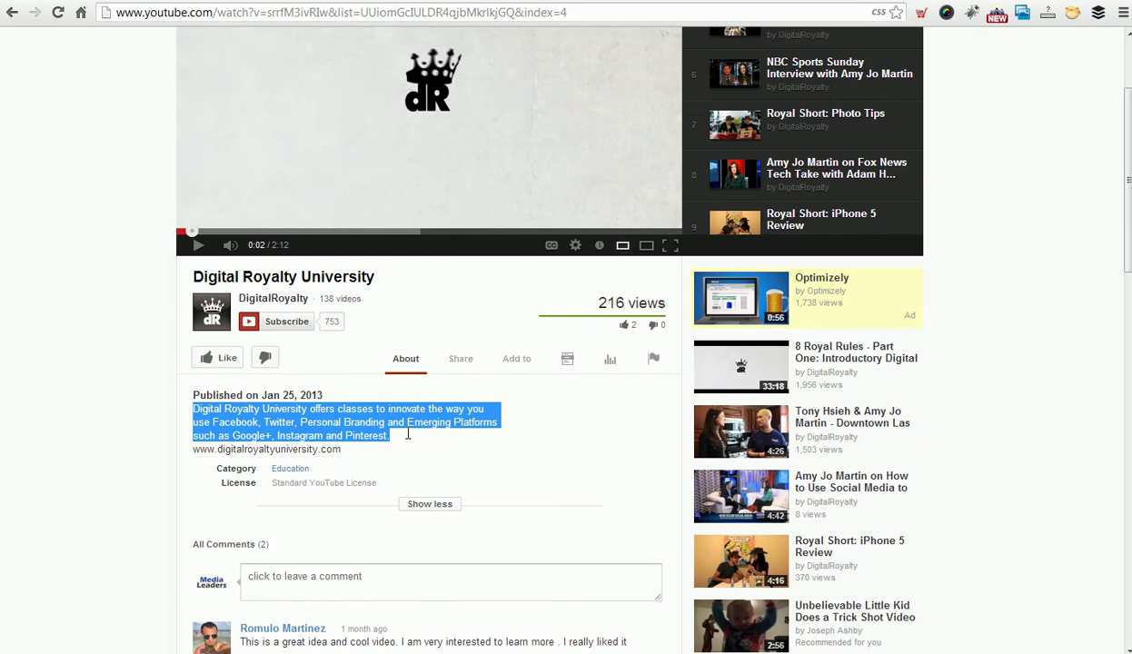
left_click(407, 438)
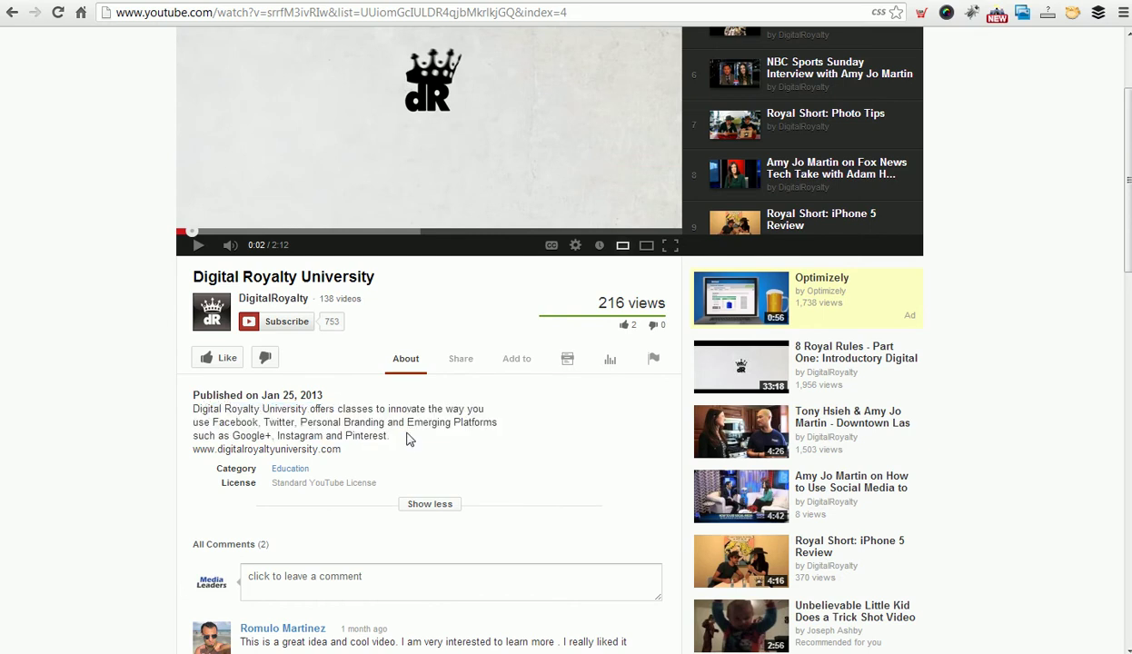
left_click_drag(194, 447, 341, 449)
left_click(343, 449)
left_click_drag(338, 449, 187, 448)
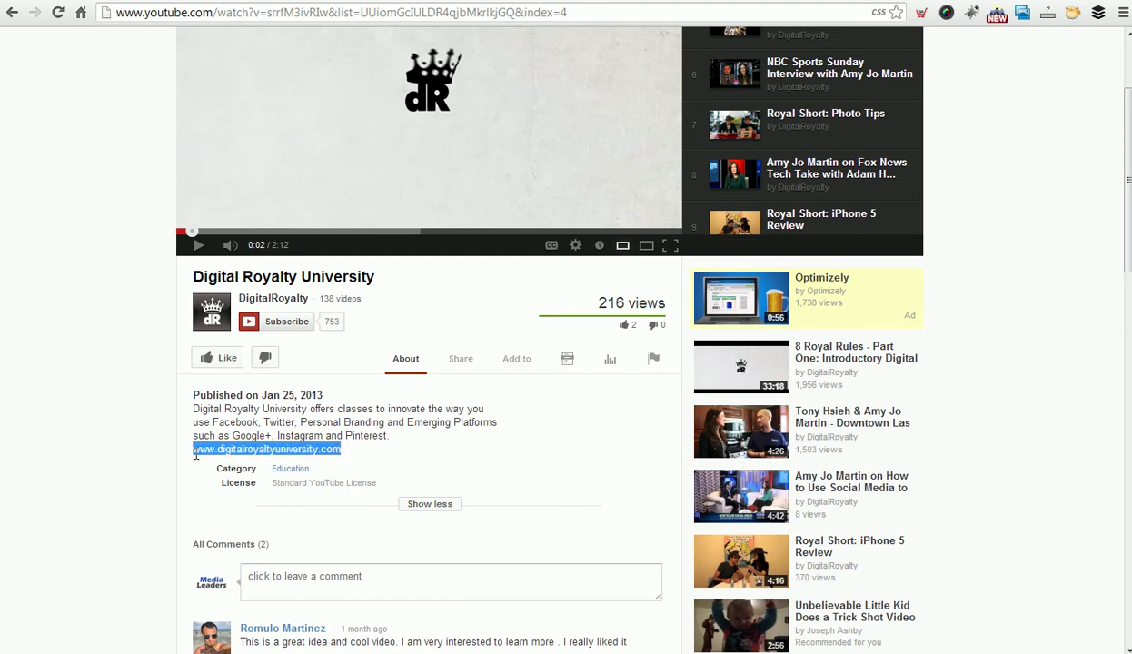
left_click(187, 449)
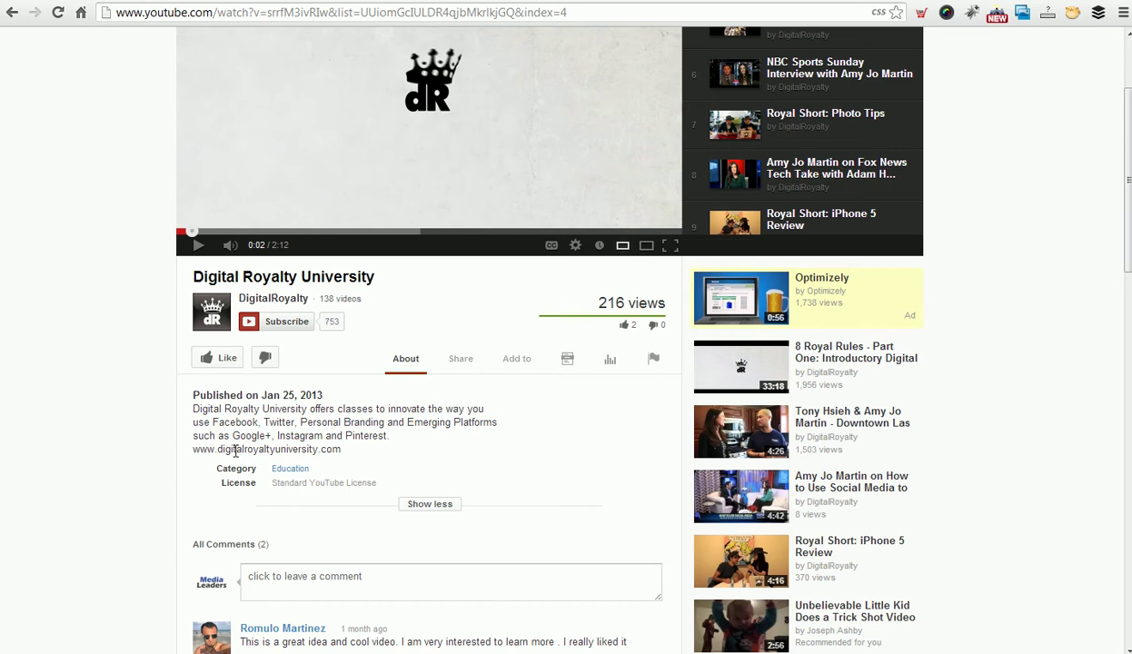
left_click_drag(196, 449, 352, 454)
right_click(323, 440)
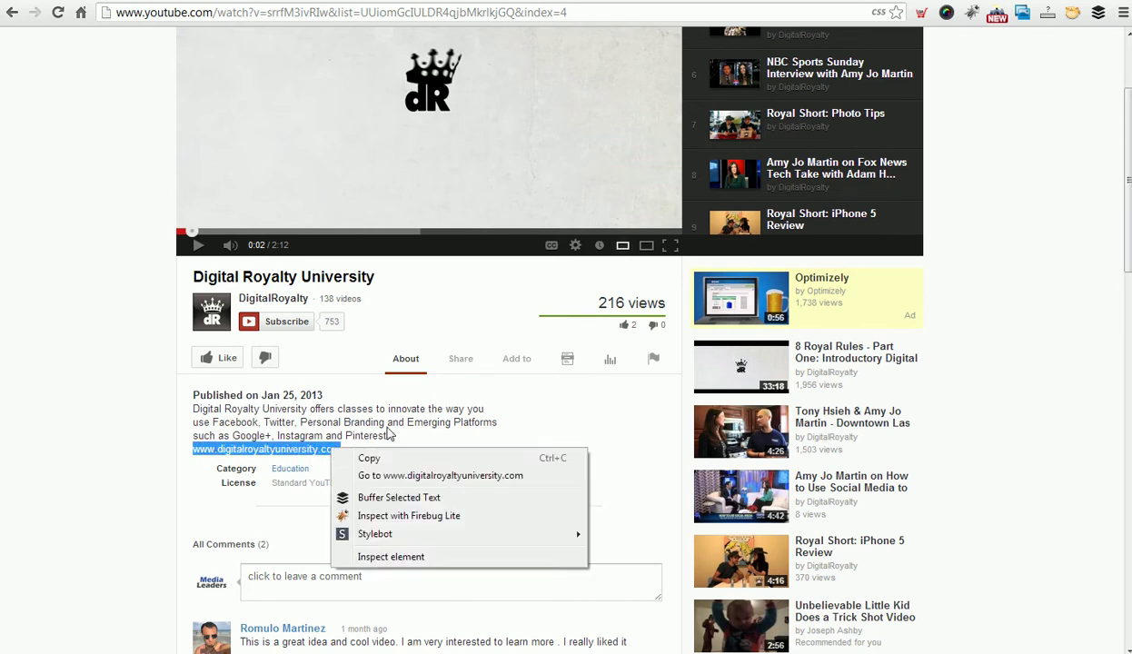
left_click(391, 415)
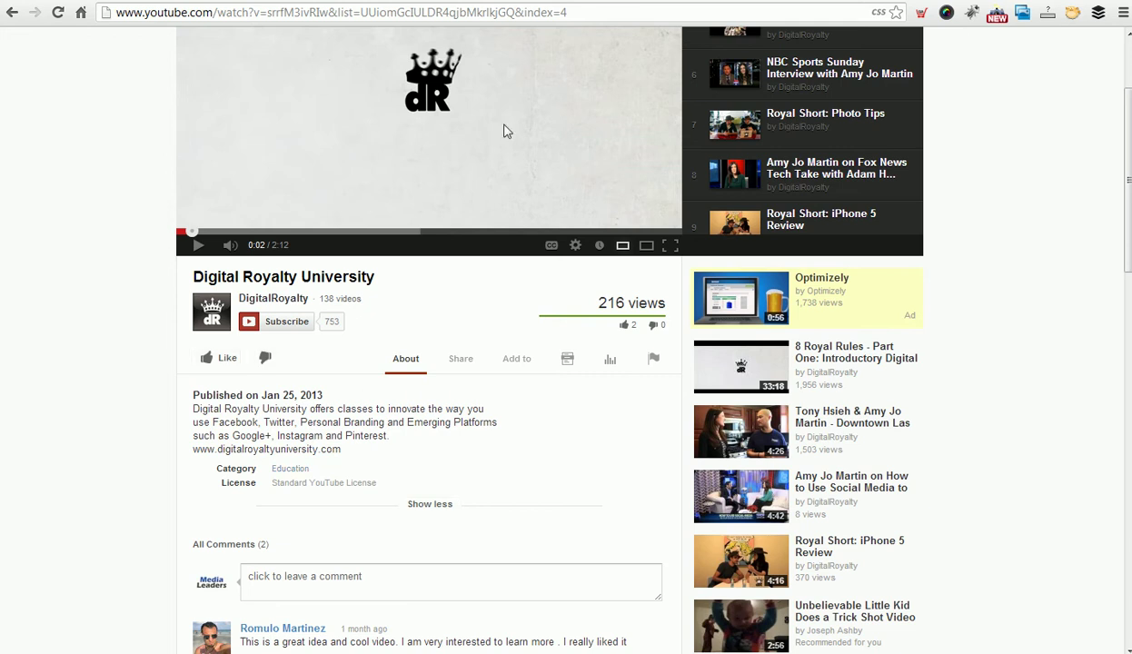
left_click(505, 0)
left_click_drag(218, 373, 59, 375)
left_click(183, 354)
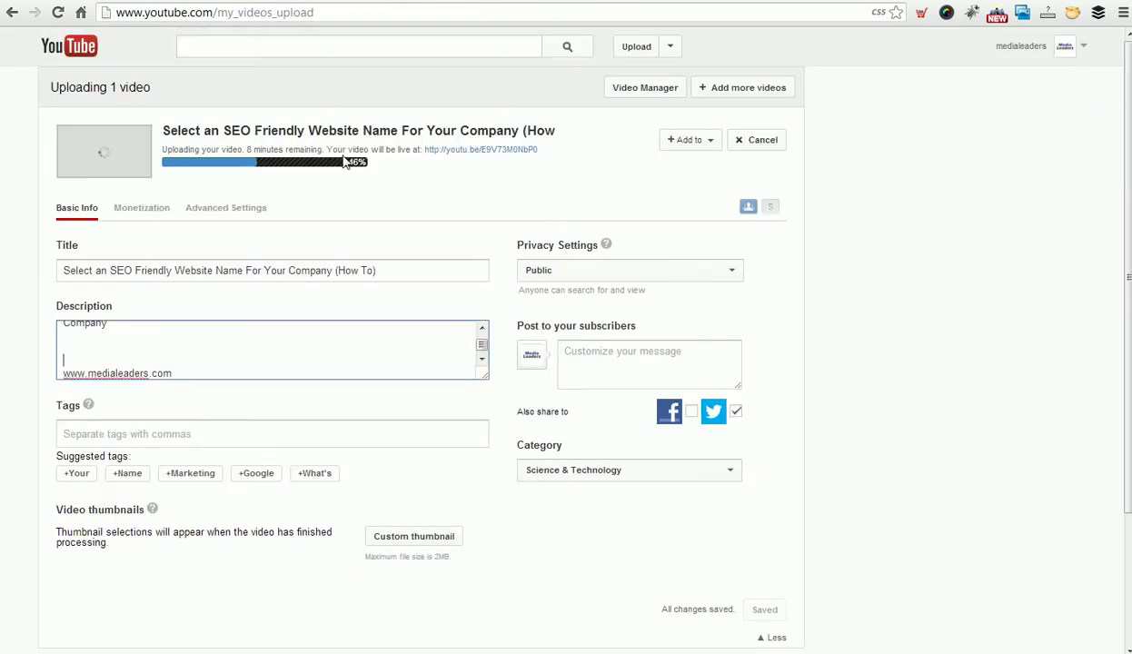
left_click(345, 0)
- Reload the example page, expand its full description and highlight its website address
scroll(54, 198, "up", 1)
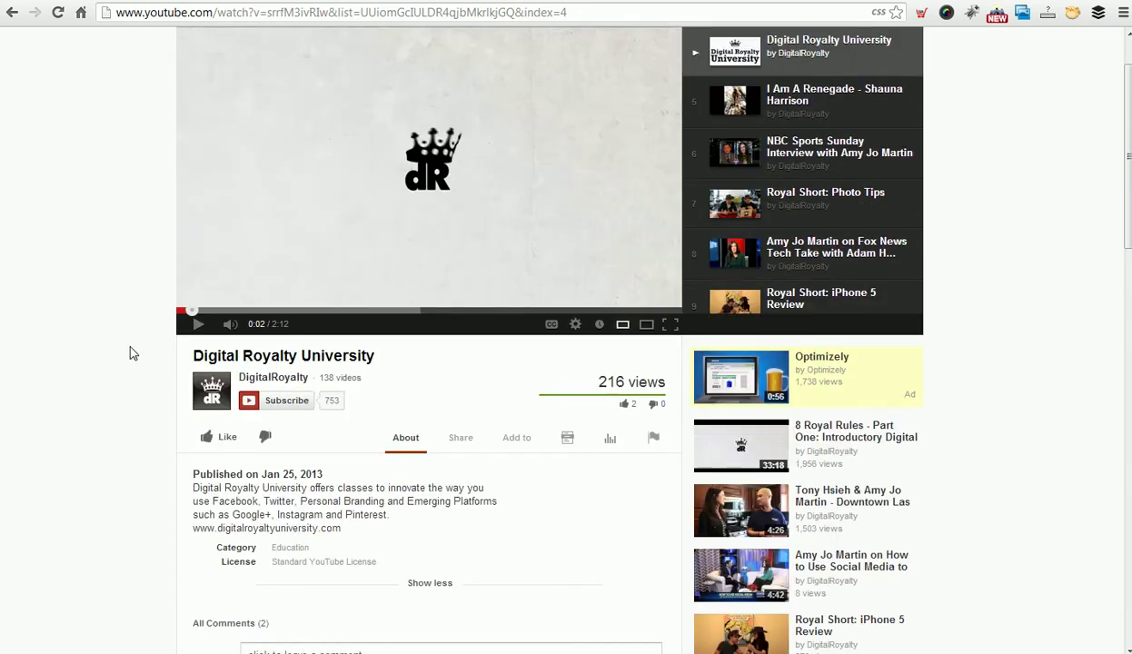
left_click(59, 17)
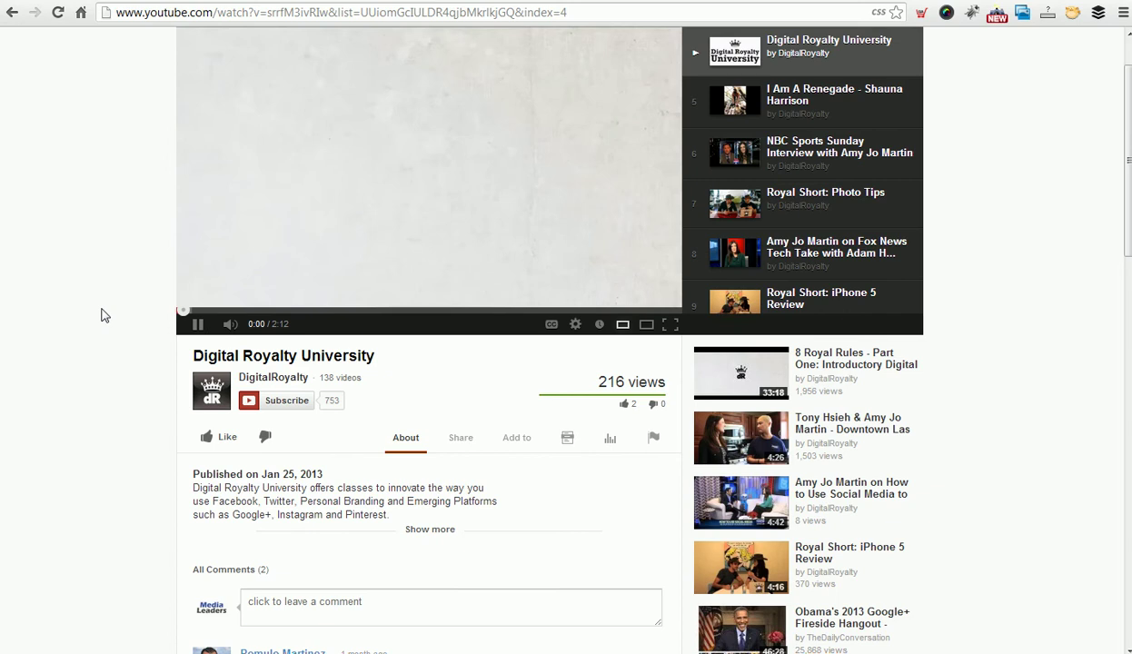
scroll(100, 334, "down", 1)
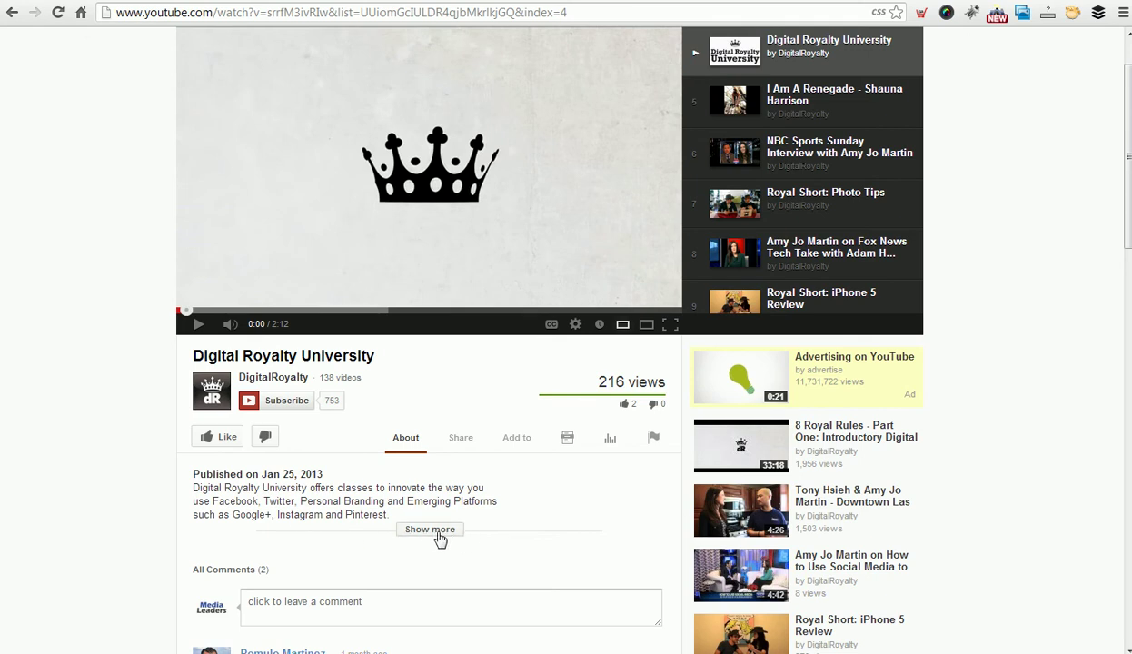
left_click(436, 536)
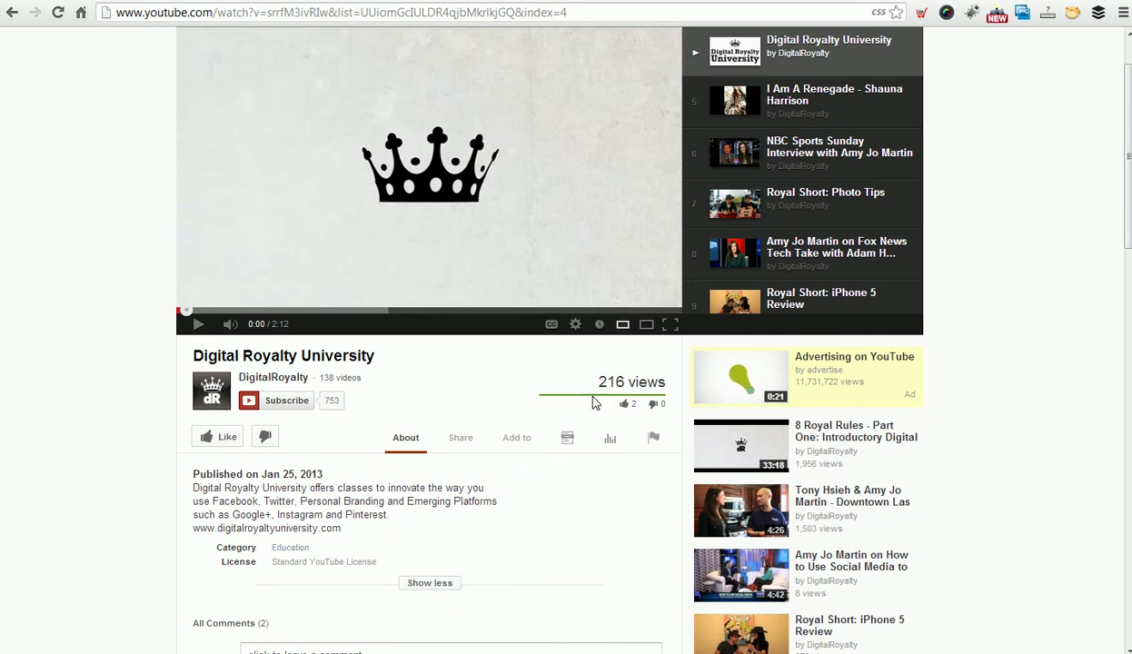
left_click_drag(193, 527, 354, 528)
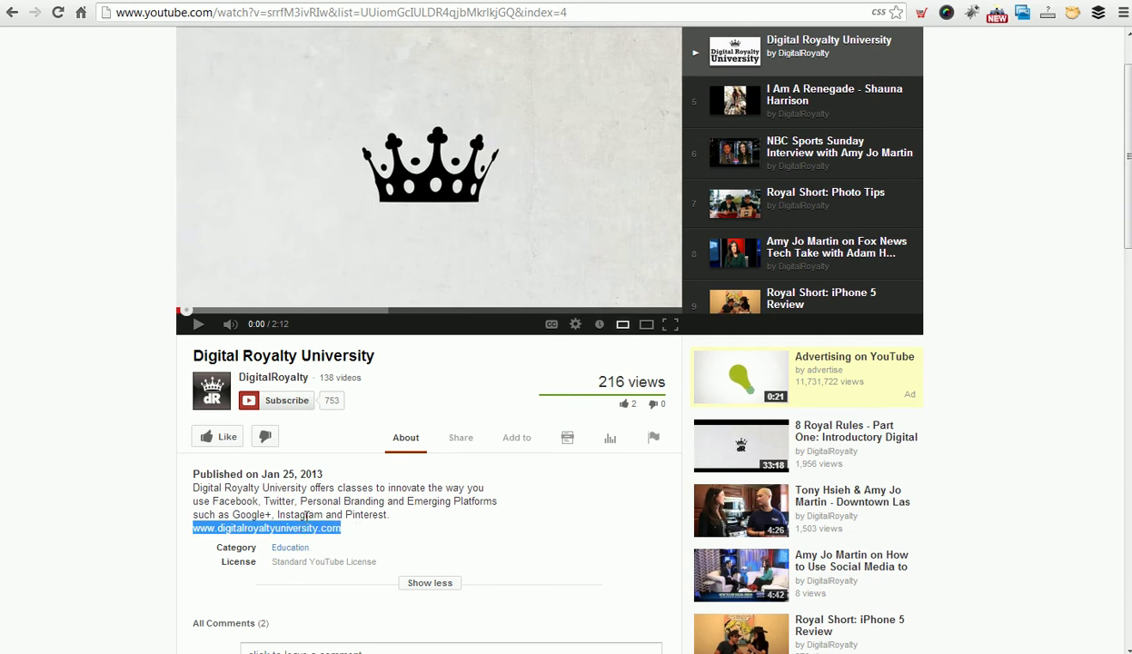
left_click(300, 499)
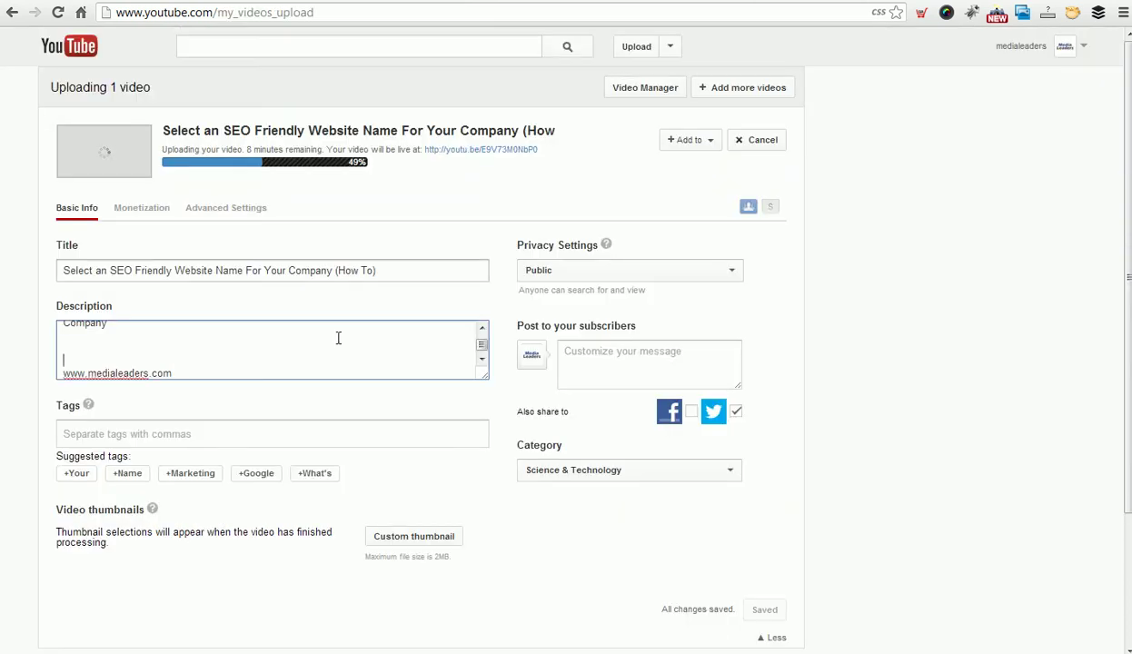
left_click_drag(486, 377, 426, 420)
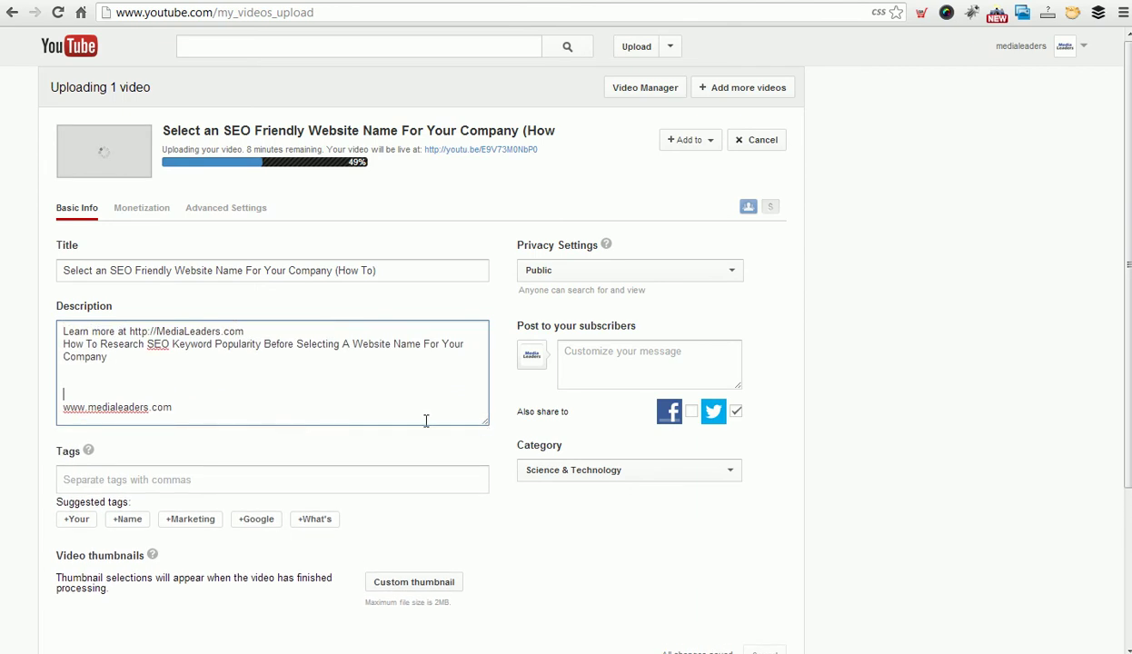
left_click_drag(62, 331, 132, 335)
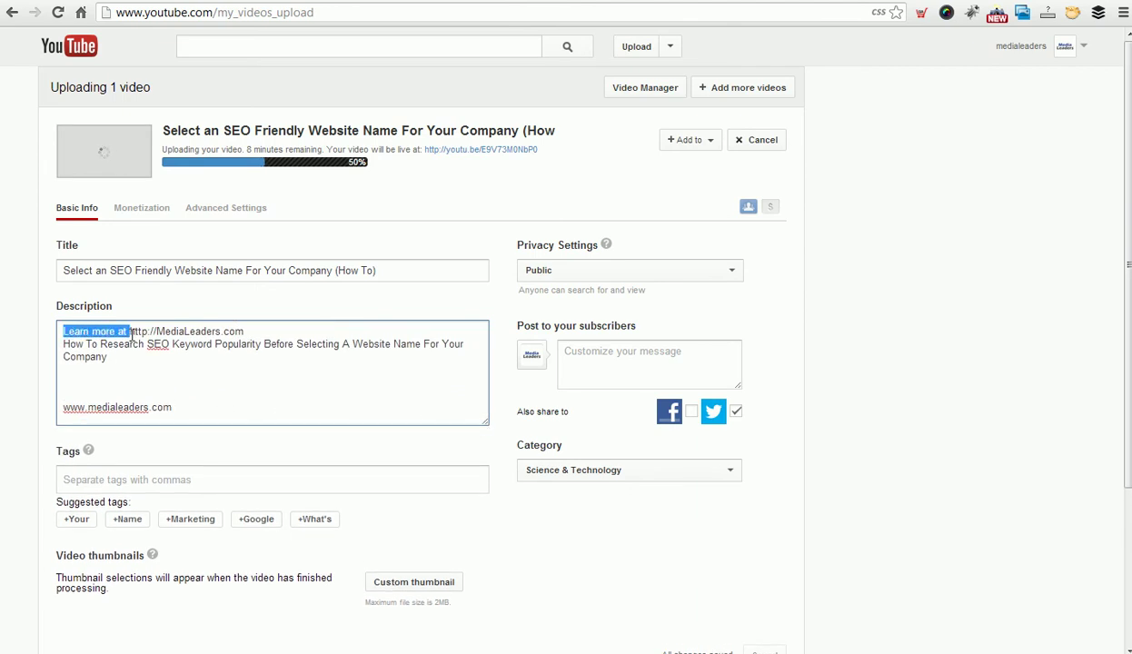
left_click(133, 334)
left_click(273, 330)
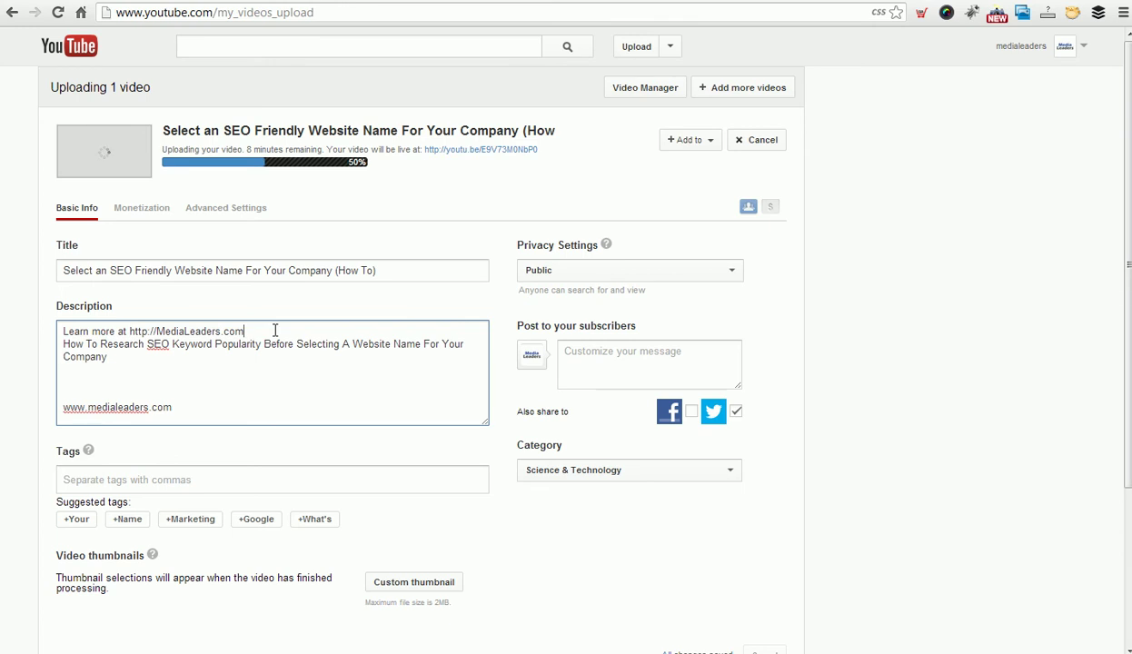
key("Return")
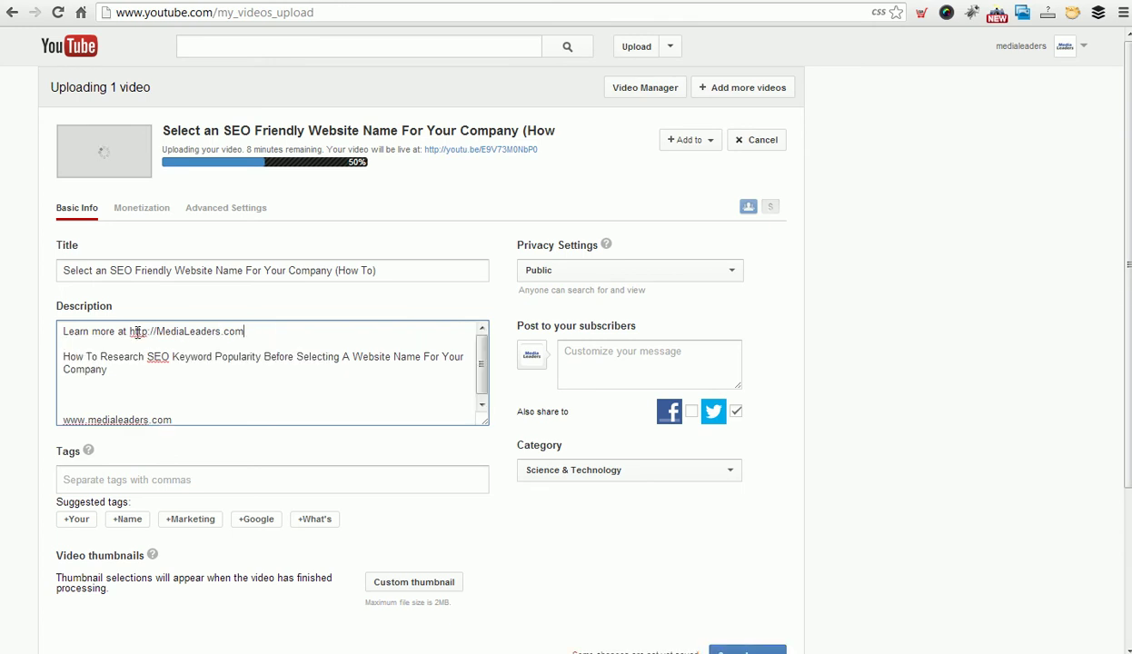
left_click_drag(129, 331, 30, 337)
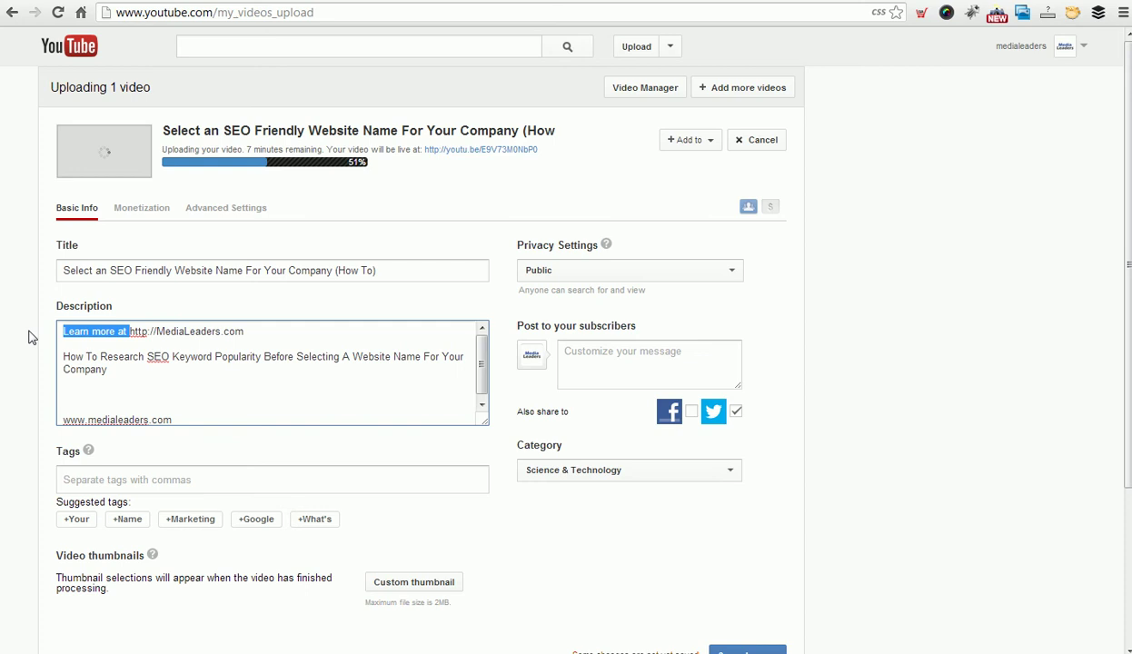
type("Watch more videos he")
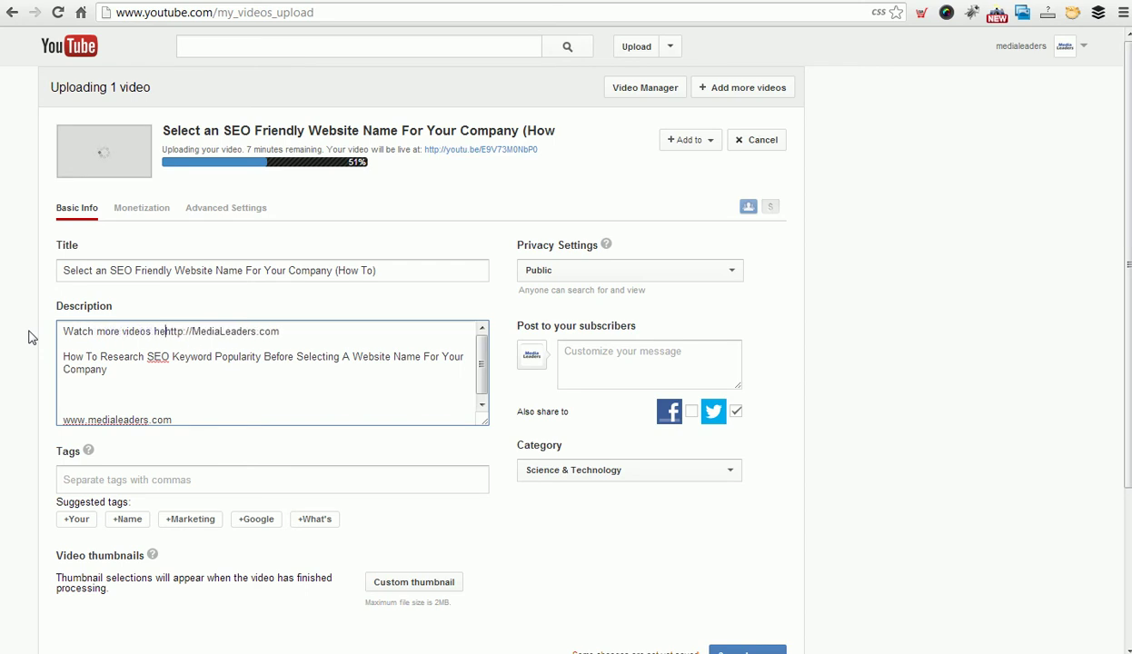
type("re:")
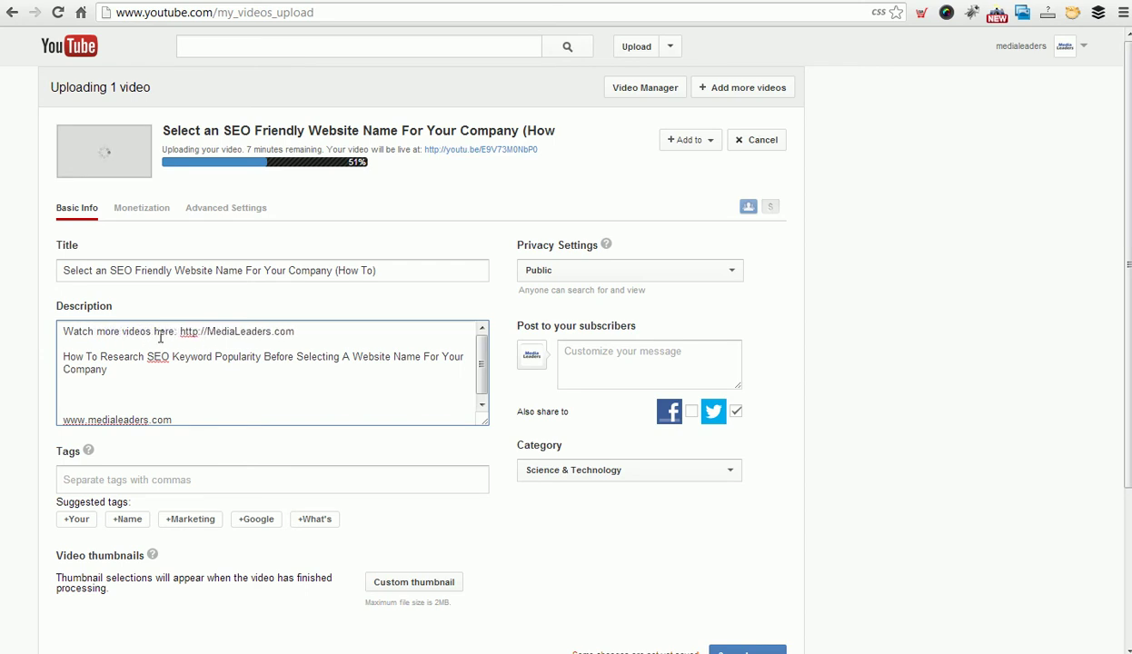
left_click_drag(180, 332, 317, 334)
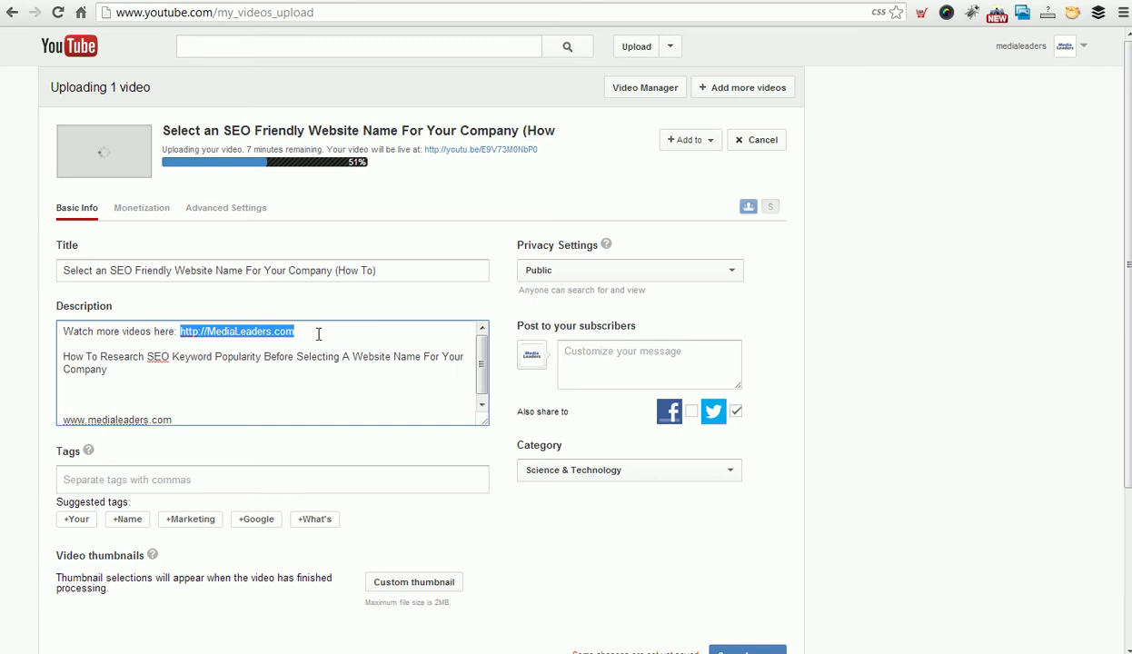
left_click(309, 334)
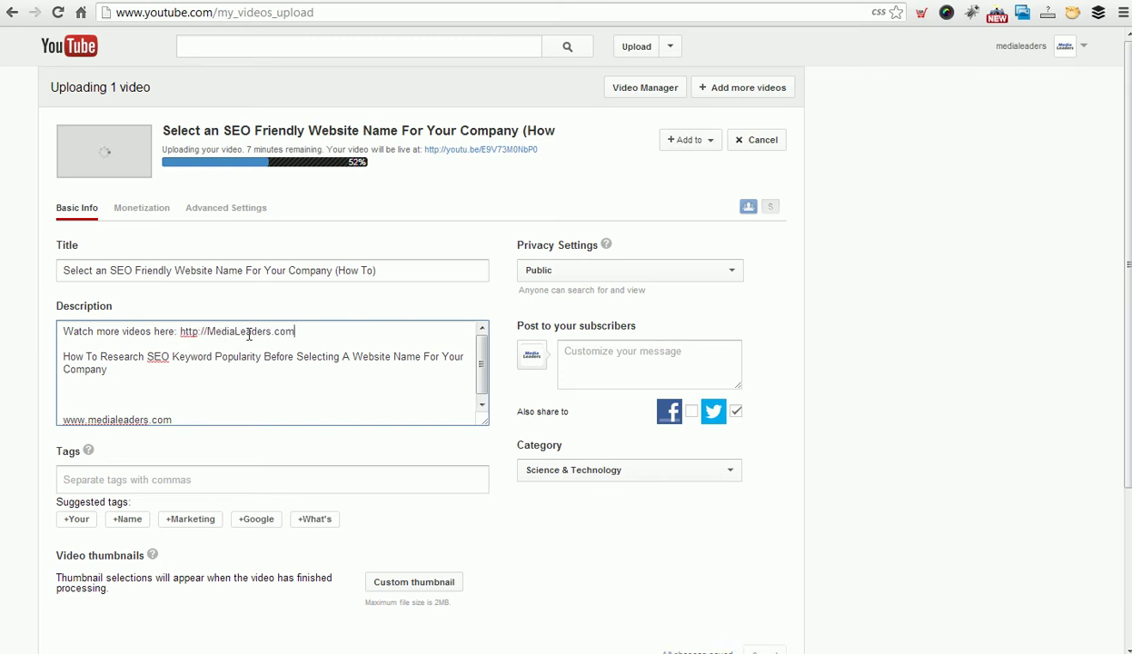
- Load medialeaders.com in a new tab and copy its address
left_click(209, 333)
key("ctrl+t")
type("medialeaders.com")
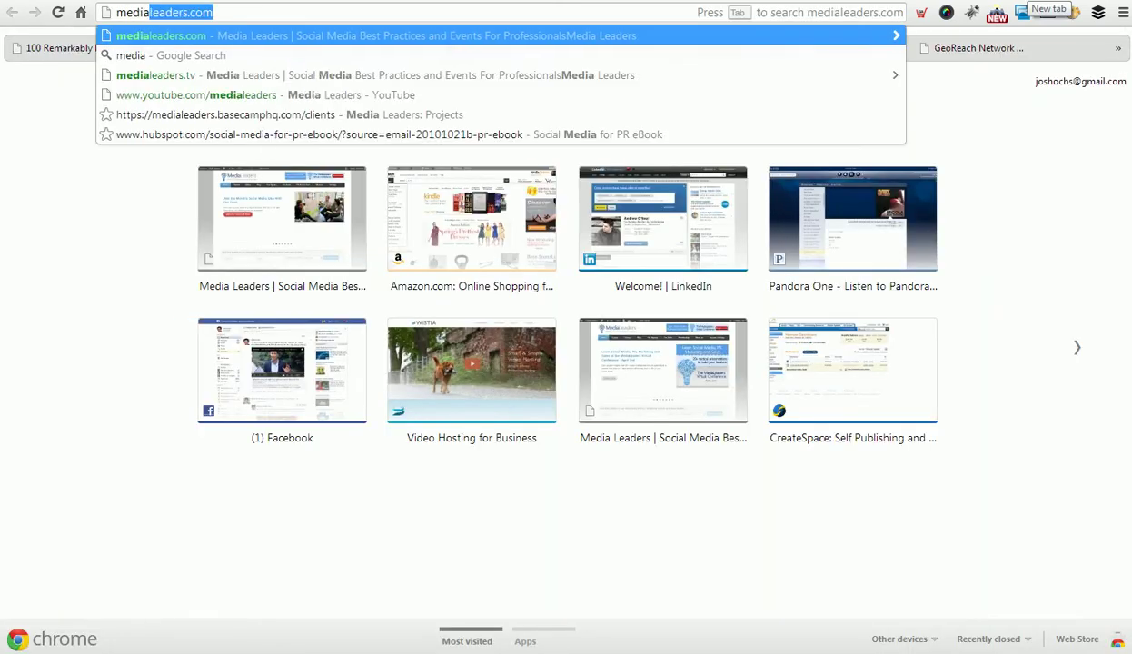
key("Return")
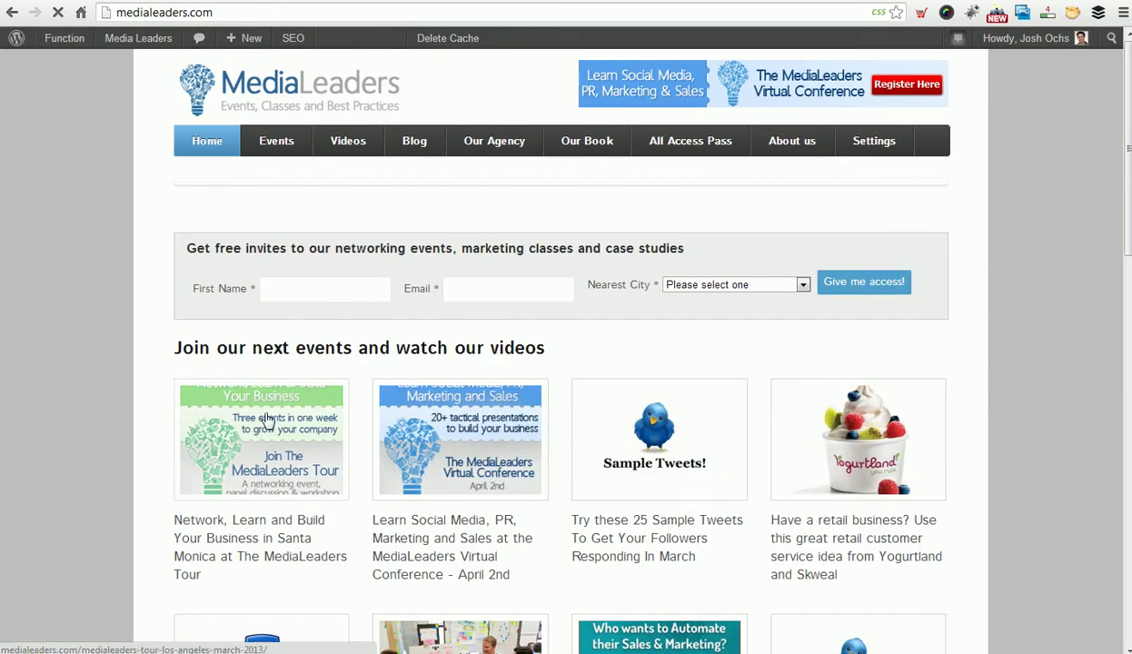
left_click(173, 14)
key("ctrl+c")
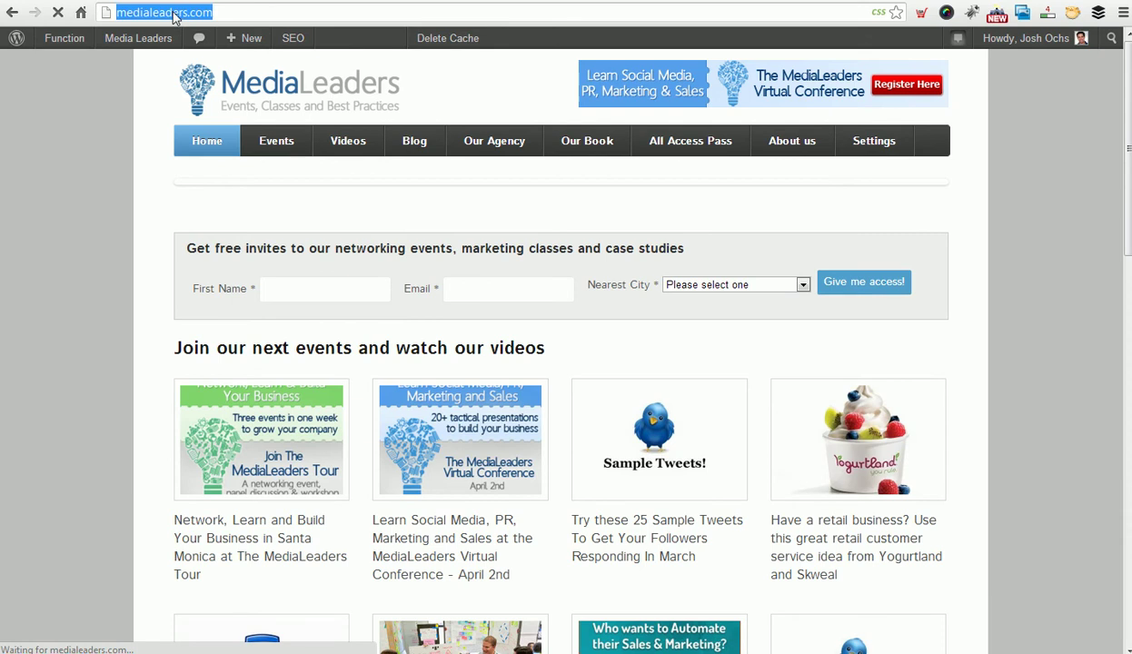
mouse_move(185, 47)
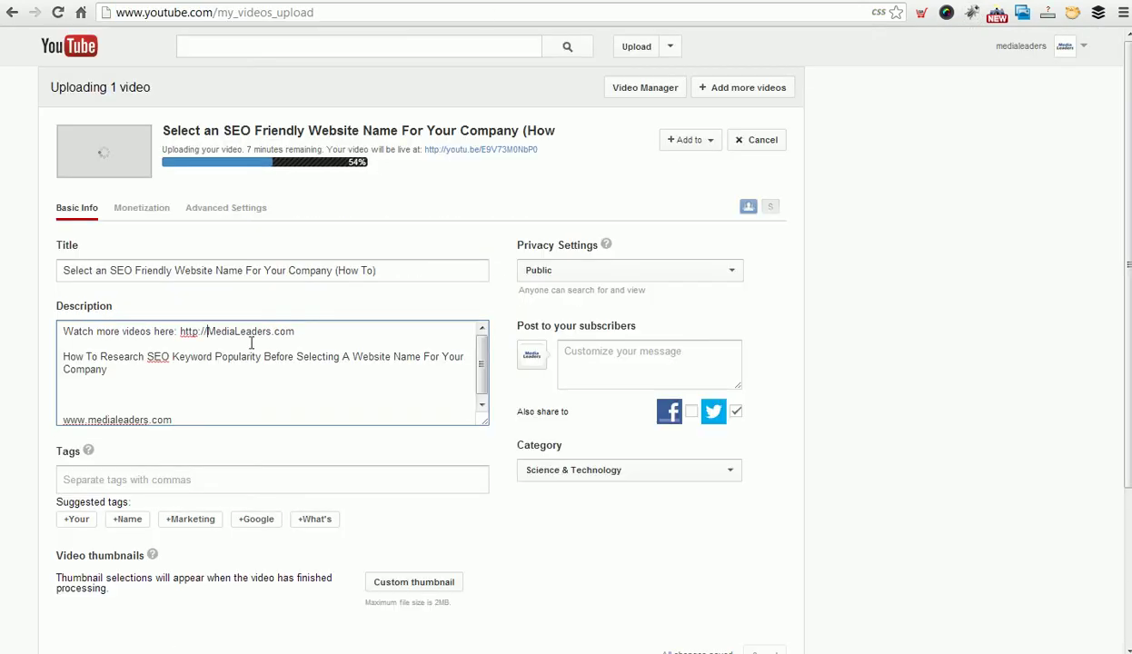
left_click_drag(180, 330, 374, 331)
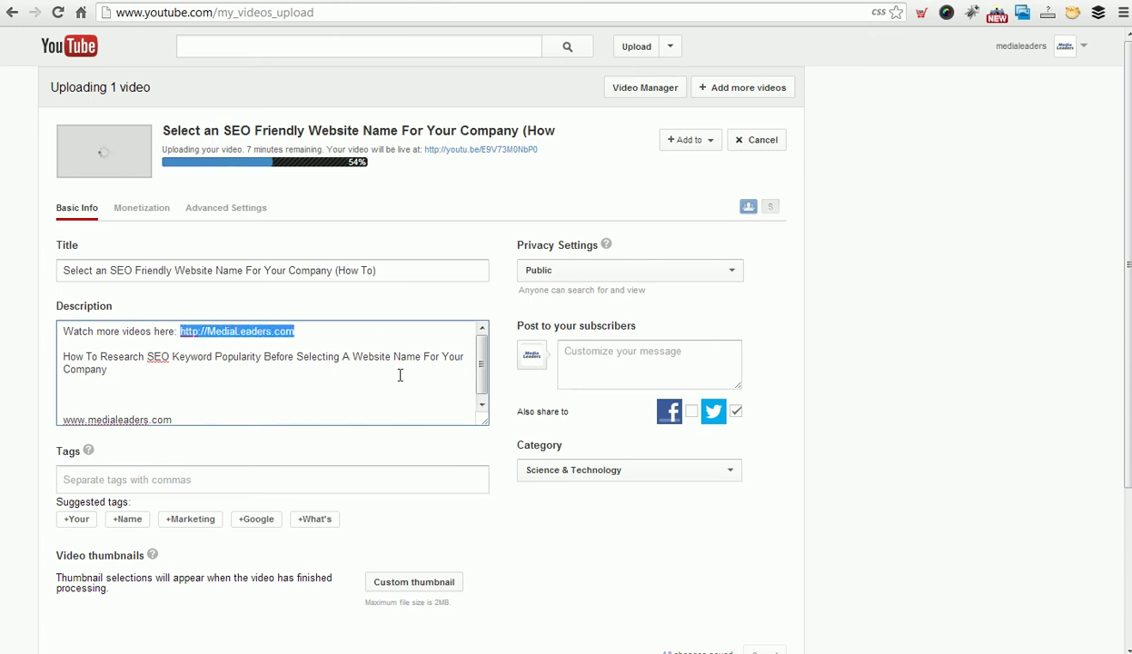
key("ctrl+v")
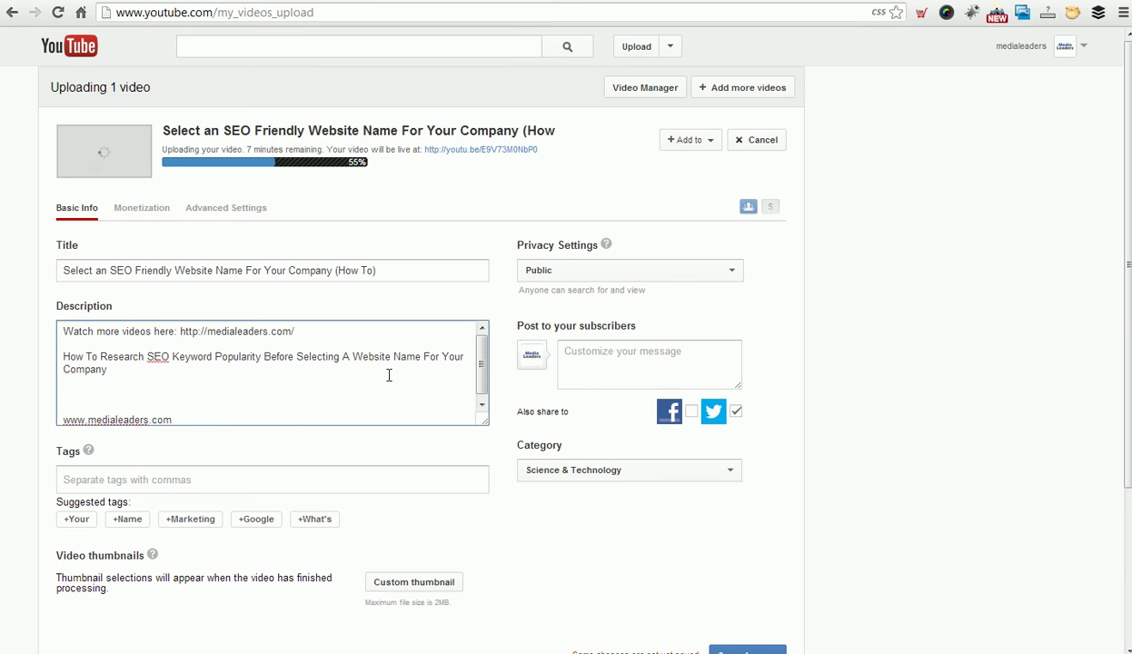
key("BackSpace")
left_click_drag(107, 391, 260, 428)
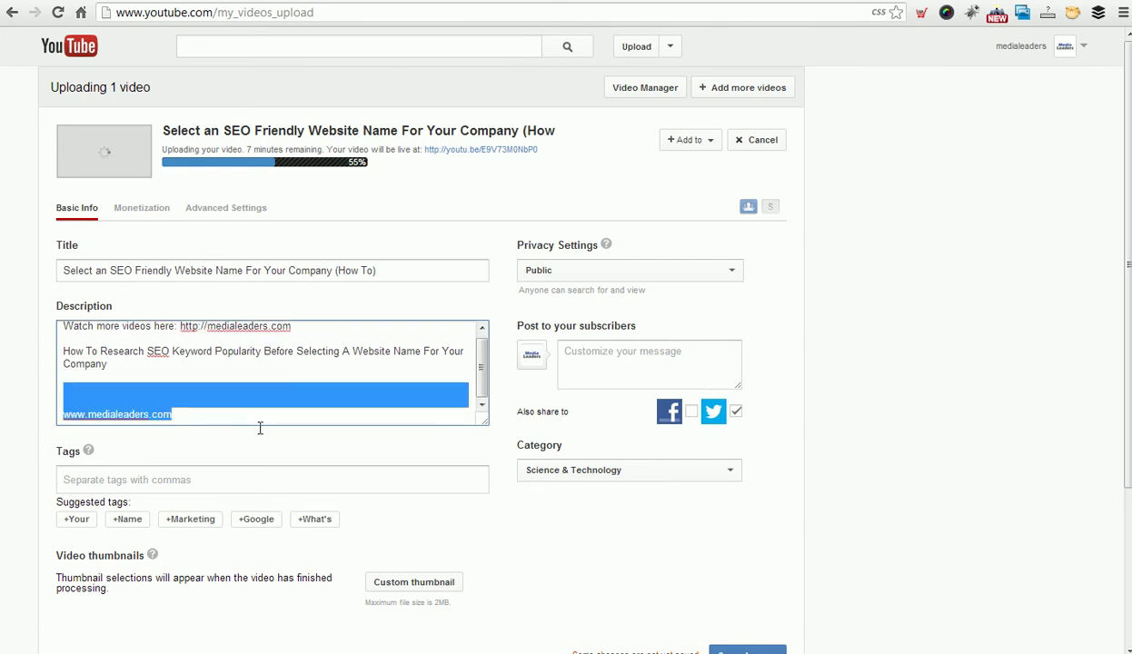
key("BackSpace")
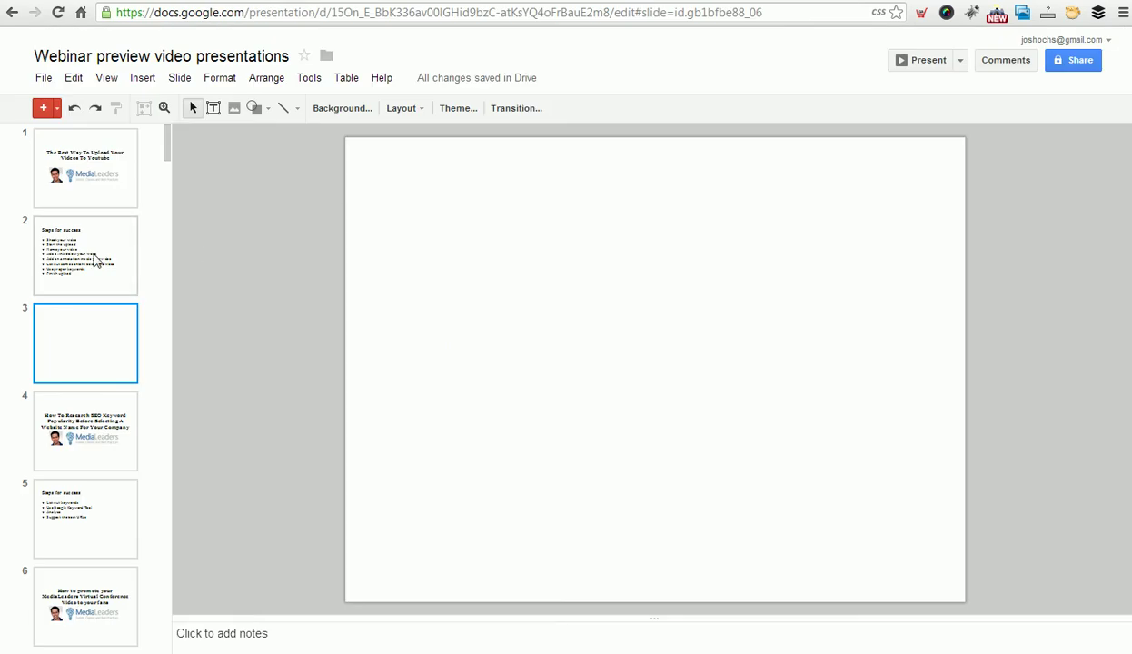
- Copy the four bullets from slide 5 of the presentation
left_click(84, 447)
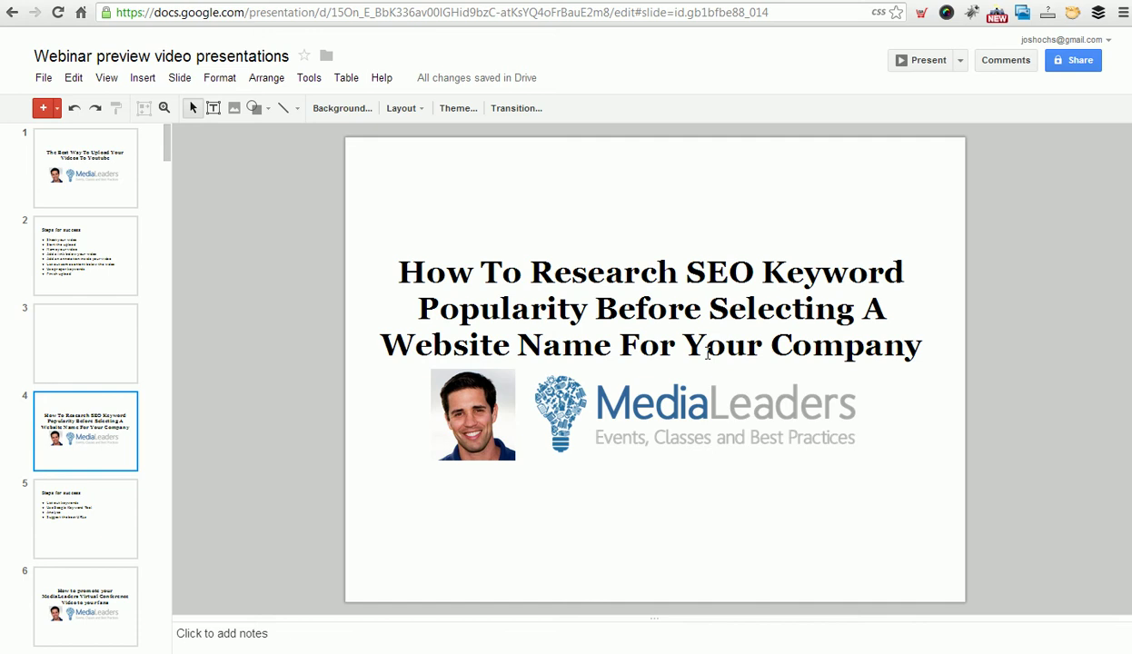
left_click(104, 508)
left_click(427, 269)
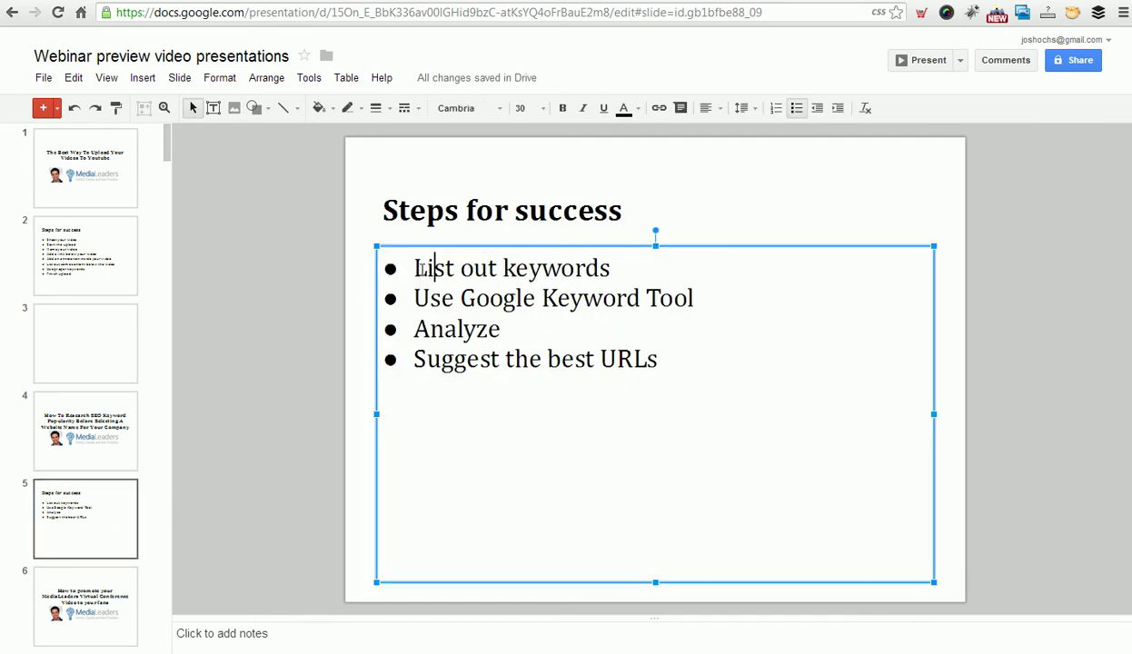
left_click_drag(415, 267, 742, 361)
key("ctrl+c")
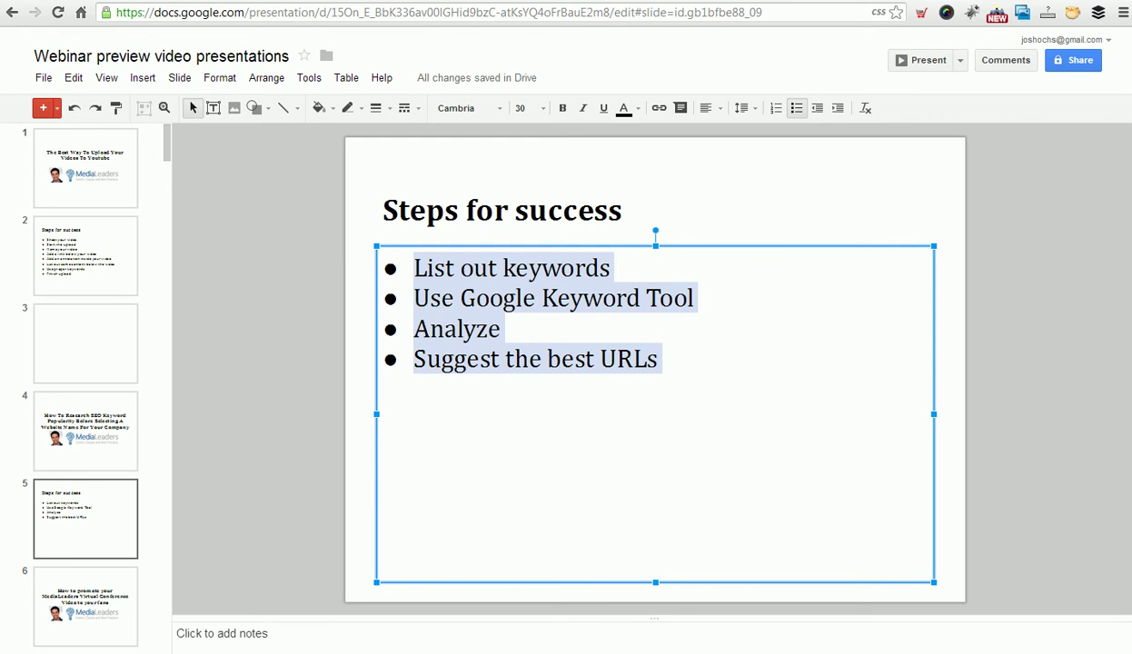
key("ctrl+Tab")
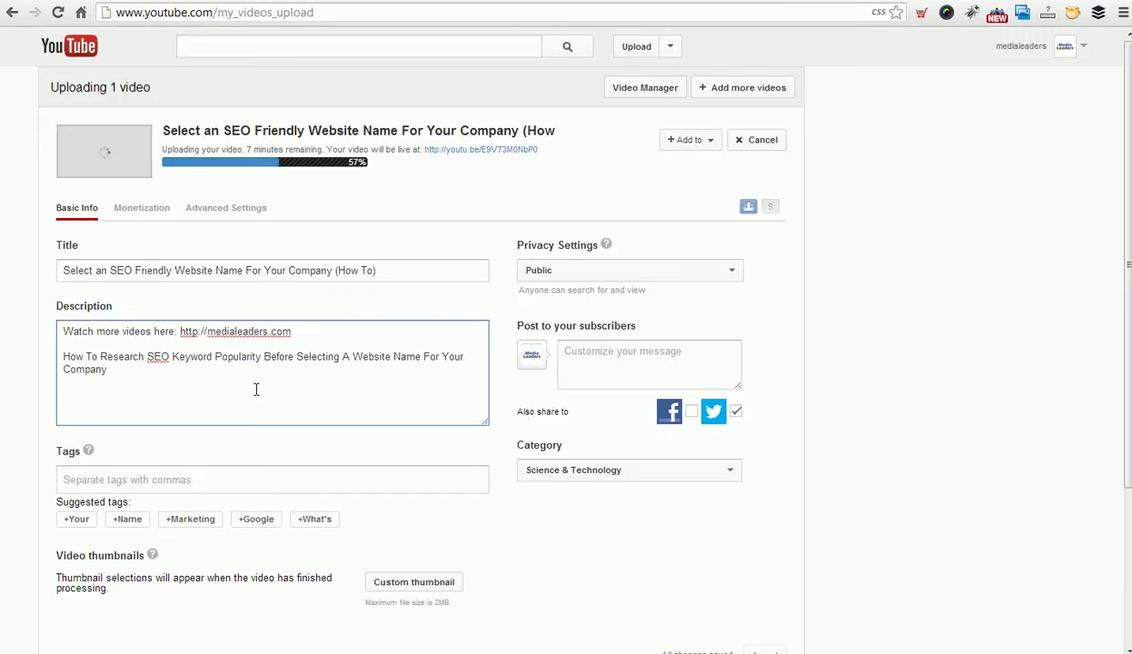
- Paste the four steps into the description under 'We cover in this video how you can....'
type("Steps for succ")
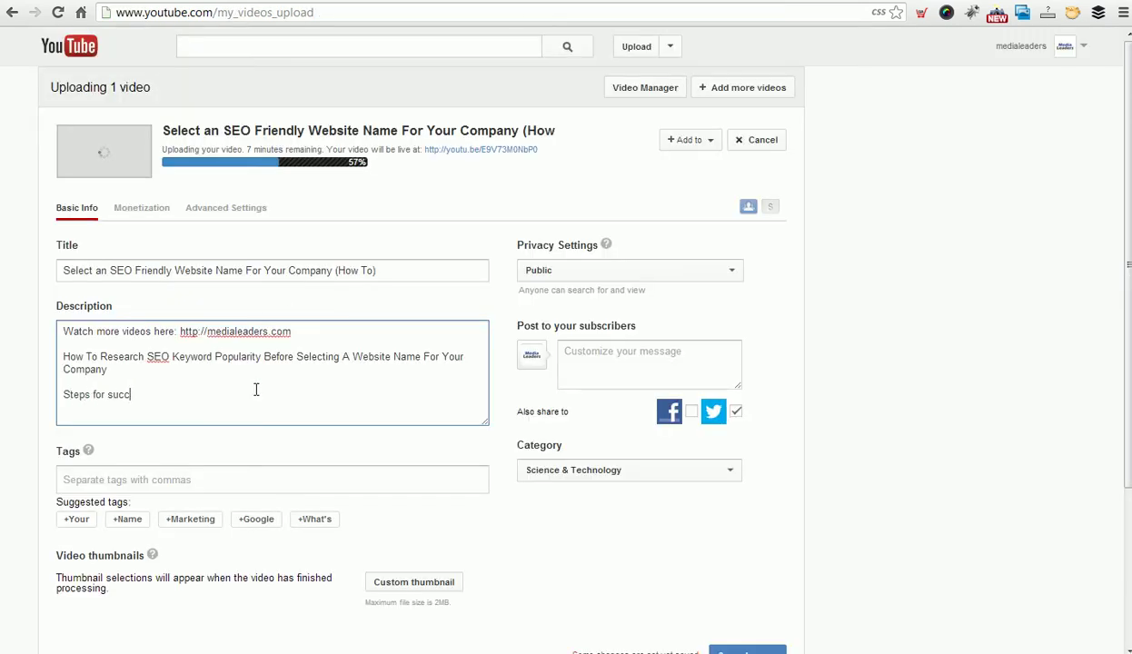
type("ess:")
key("ctrl+v")
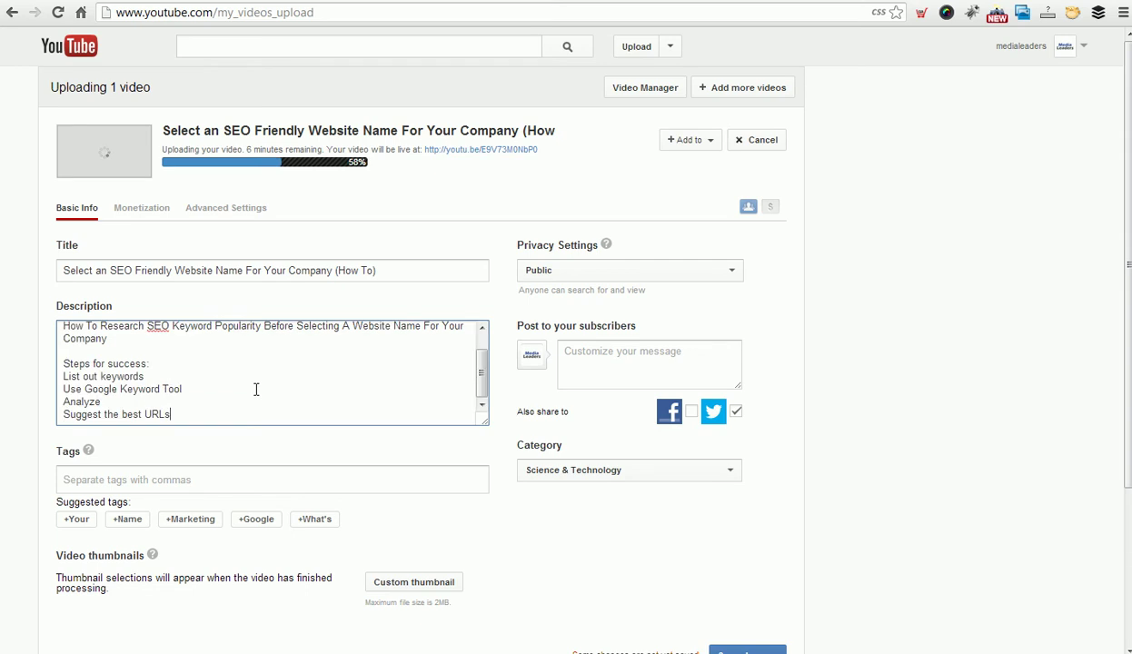
left_click_drag(65, 364, 218, 372)
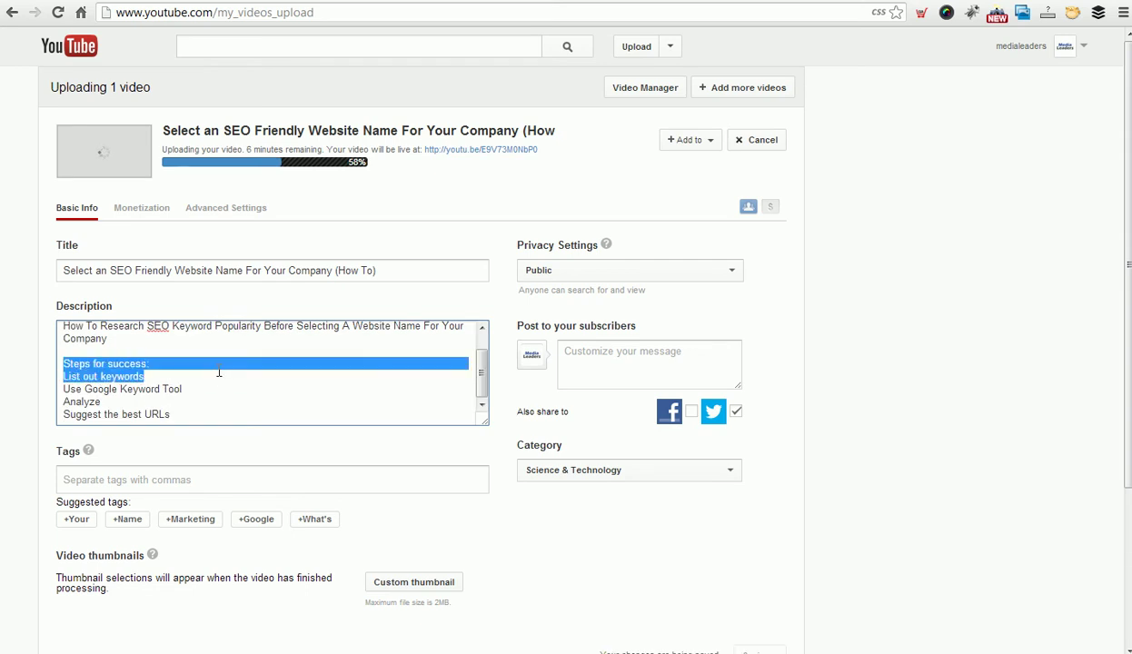
scroll(218, 372, "up", 1)
left_click(218, 370)
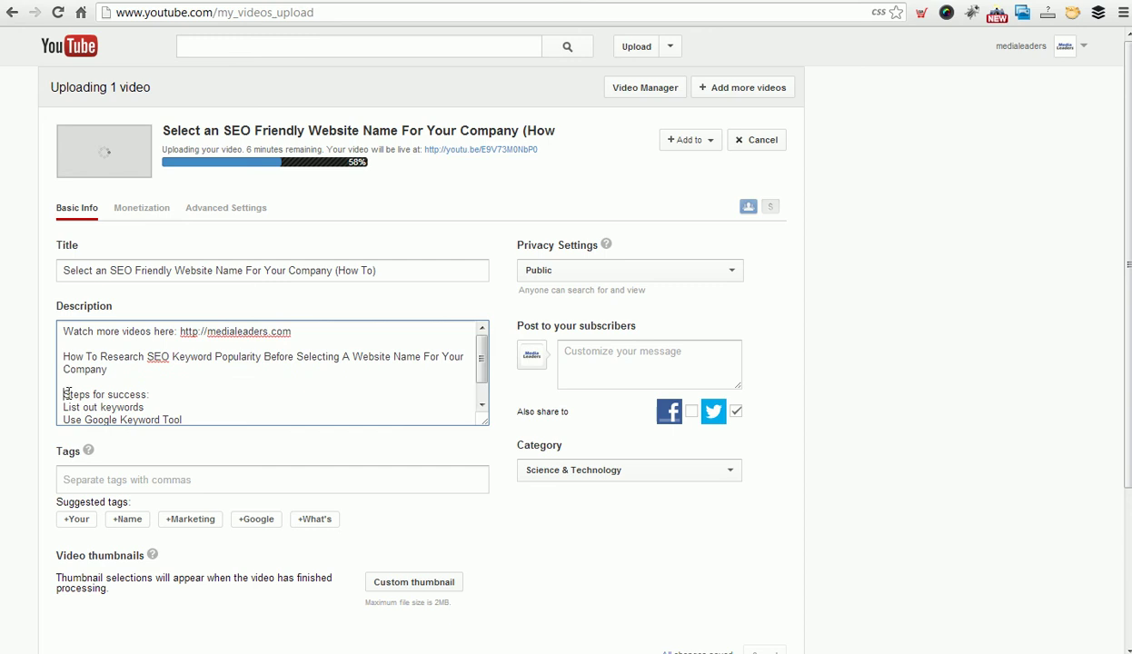
left_click_drag(66, 393, 209, 397)
type("We cover f")
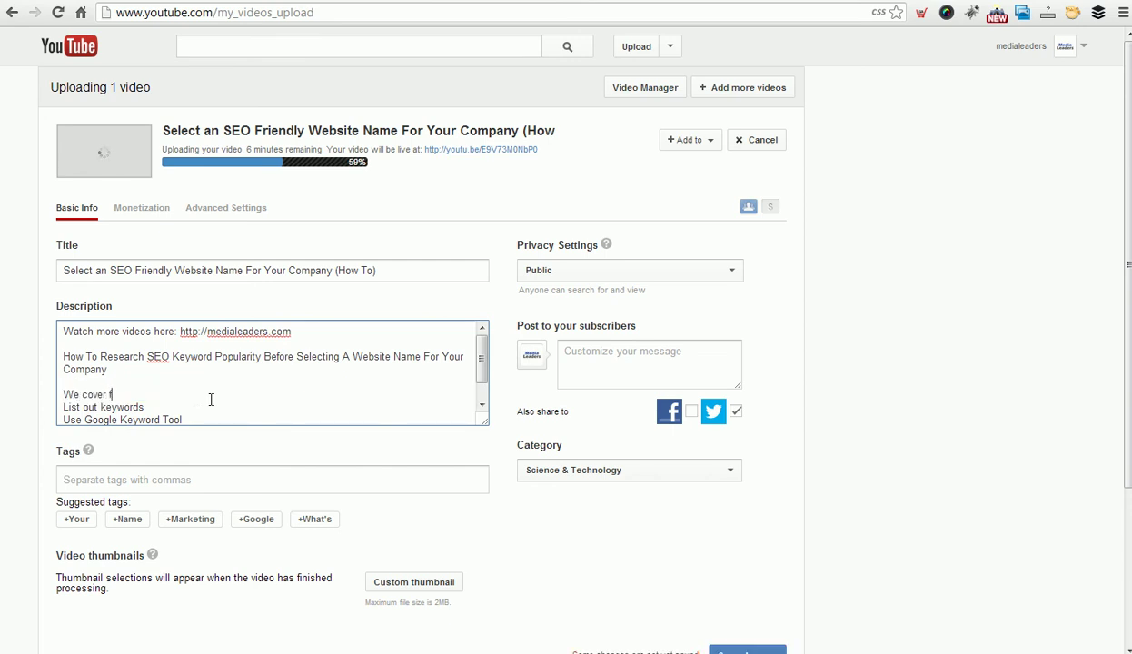
type("n this video how you can.")
- Move the 'Watch more videos here' link line to the end of the description
scroll(214, 399, "down", 1)
scroll(214, 399, "up", 1)
left_click_drag(63, 331, 121, 331)
left_click_drag(333, 333, 352, 333)
key("ctrl+c")
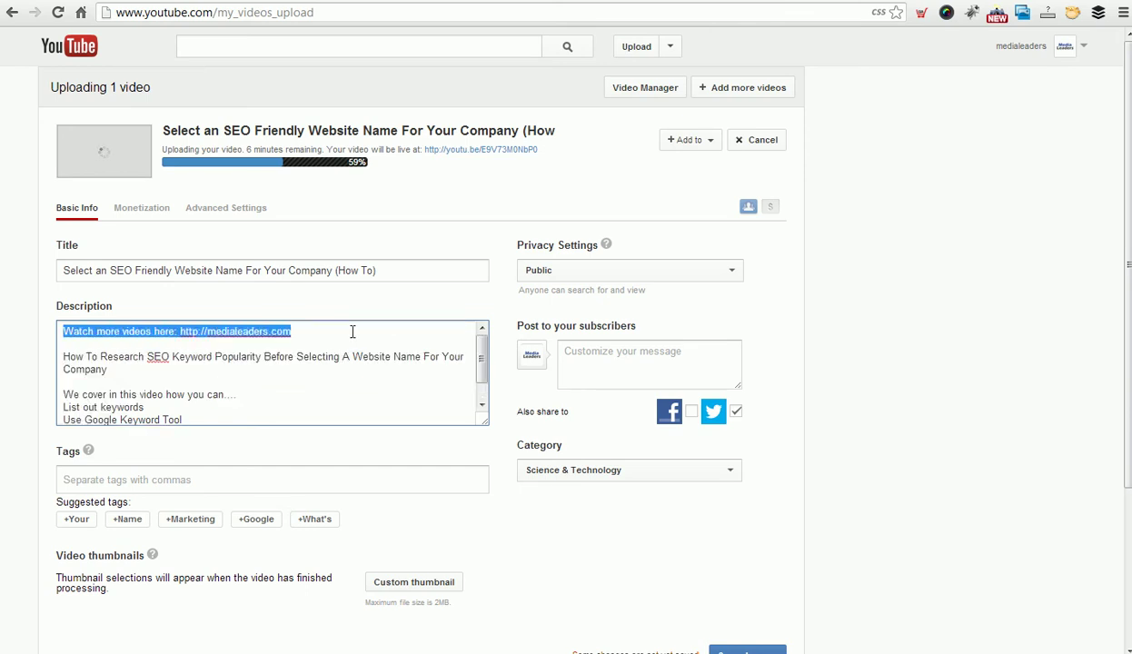
scroll(336, 374, "down", 1)
key("Return")
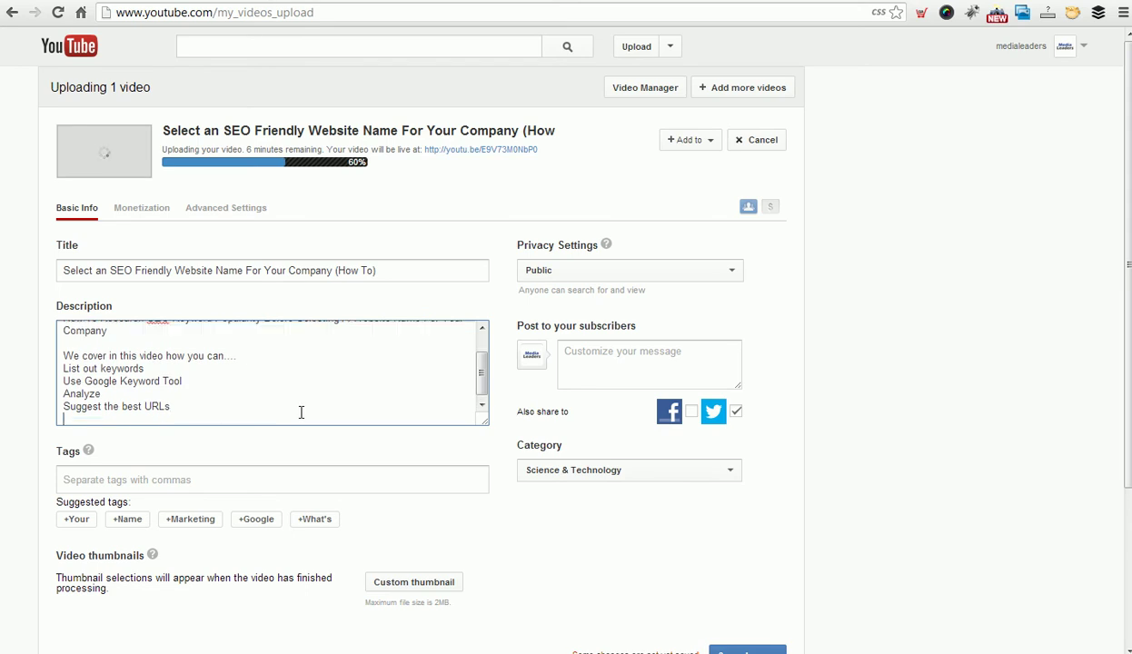
key("Return")
key("ctrl+v")
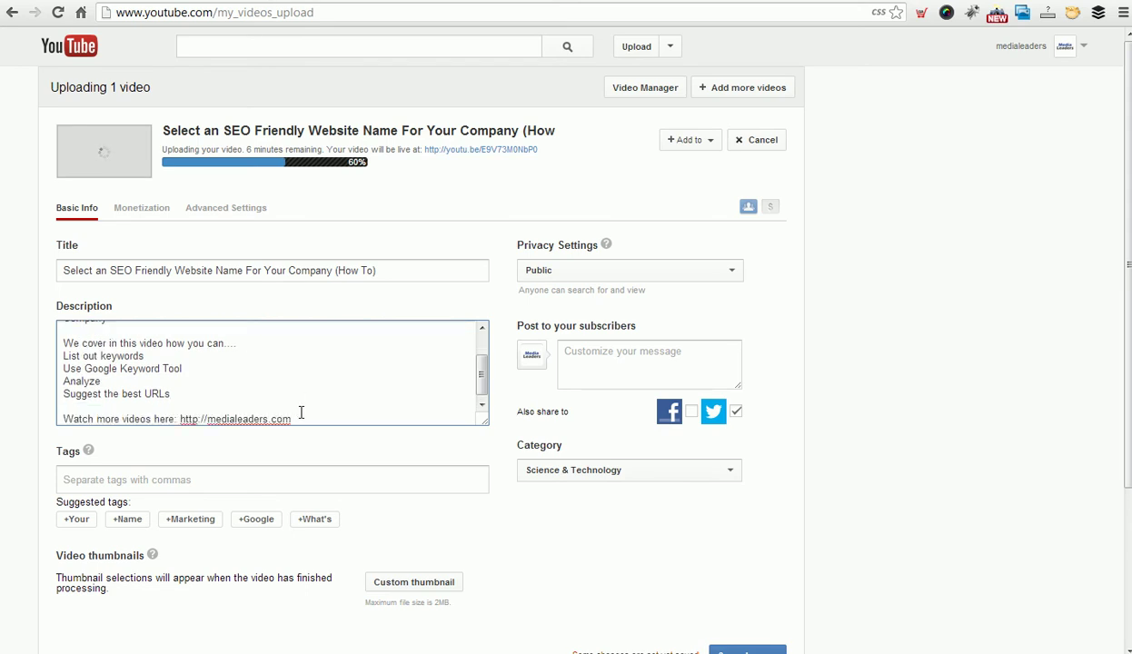
- Add tags josh ochs, seo, url research, search enginge optimization and seo friendly domain name
left_click(200, 474)
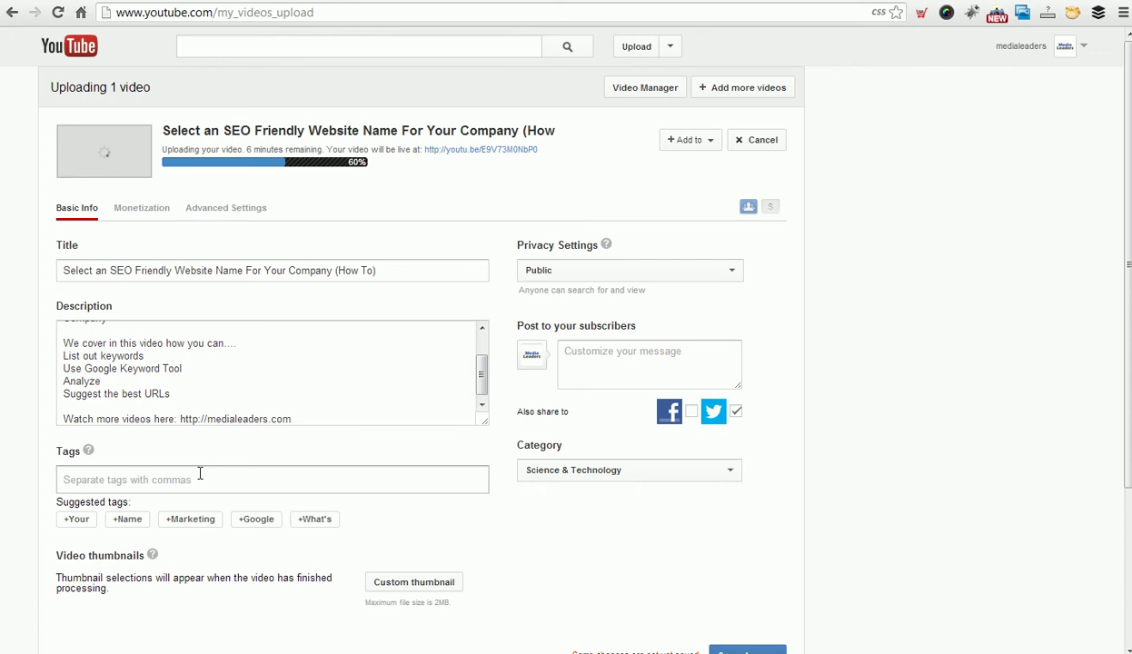
type("josh ochs")
key("comma")
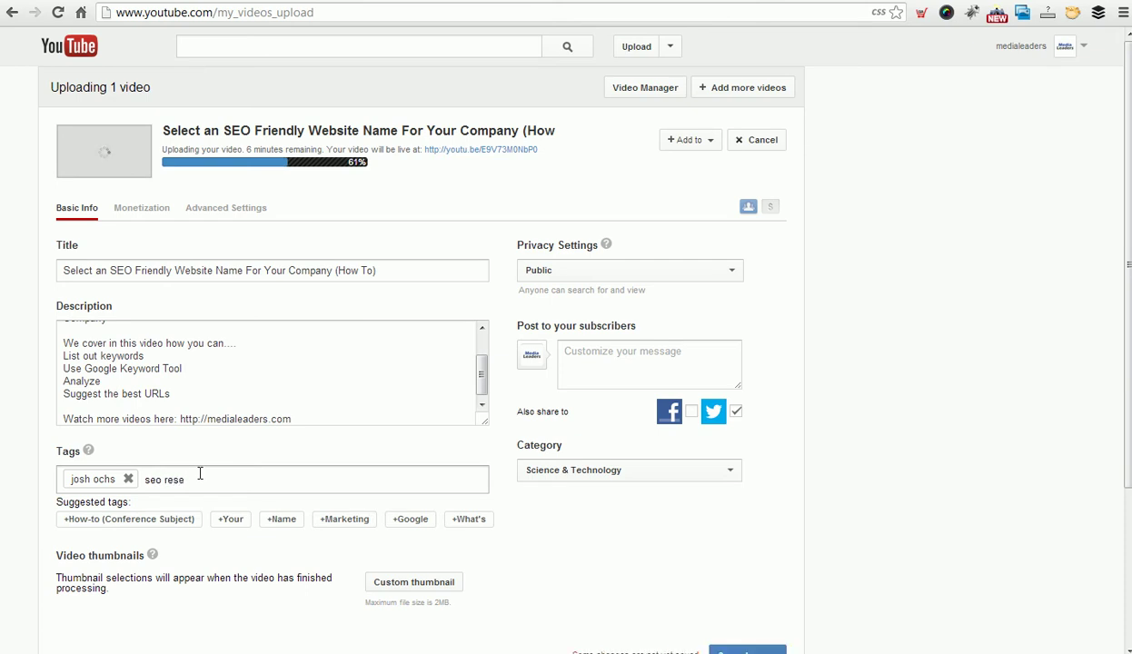
type("seo rese")
key("BackSpace")
key("BackSpace")
key("BackSpace")
key("comma")
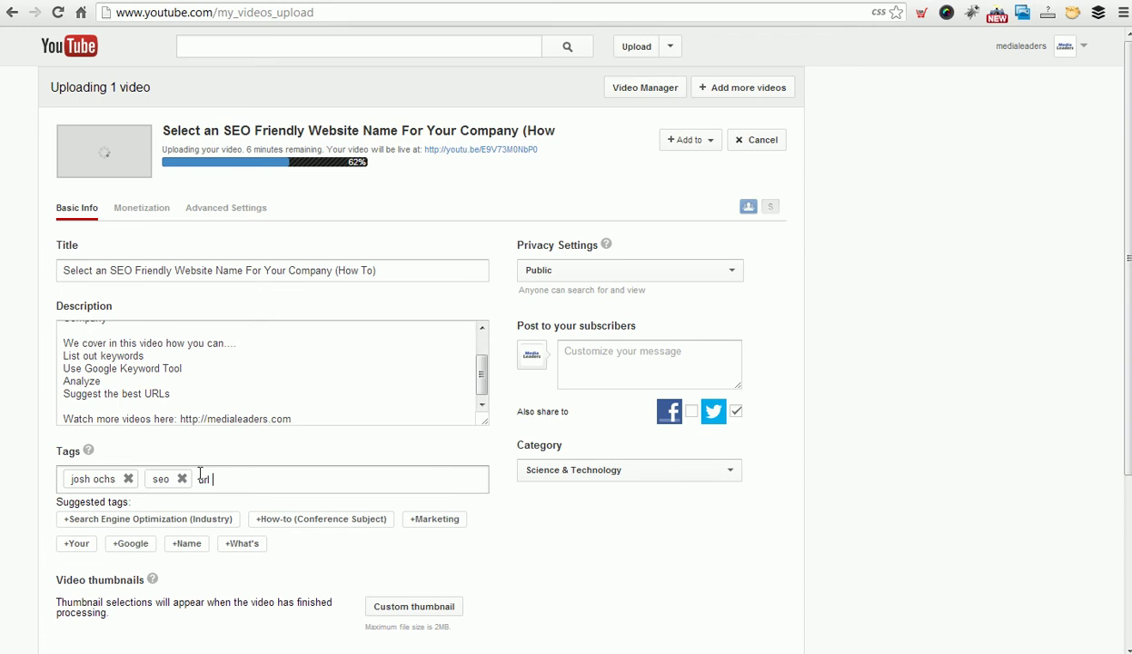
type("url research,")
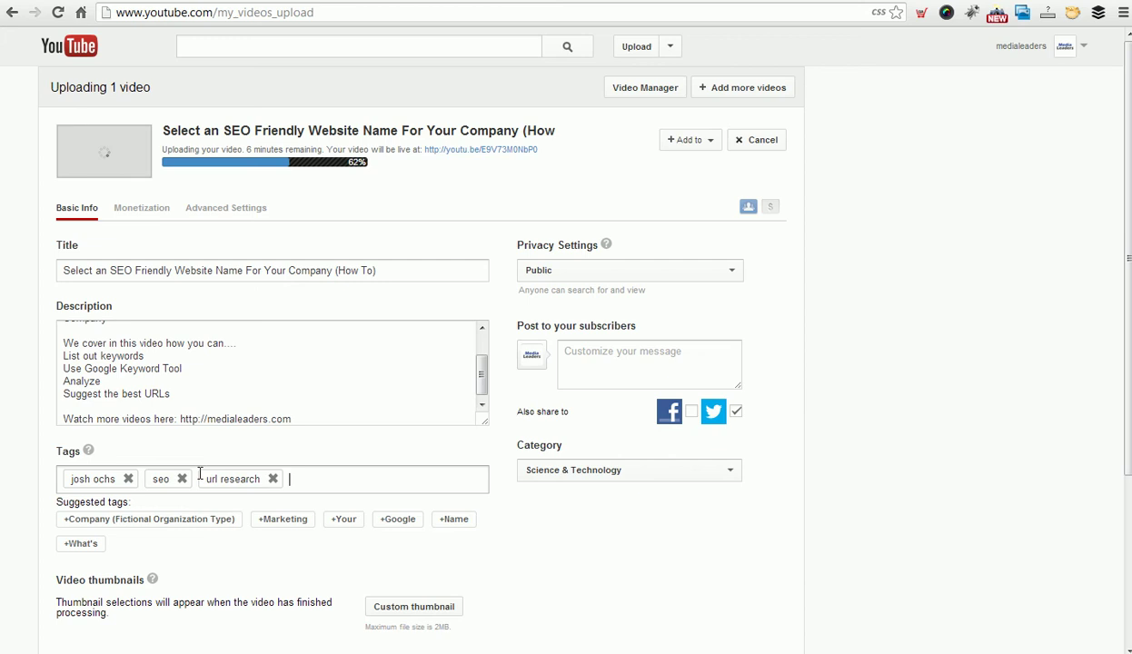
type("sear")
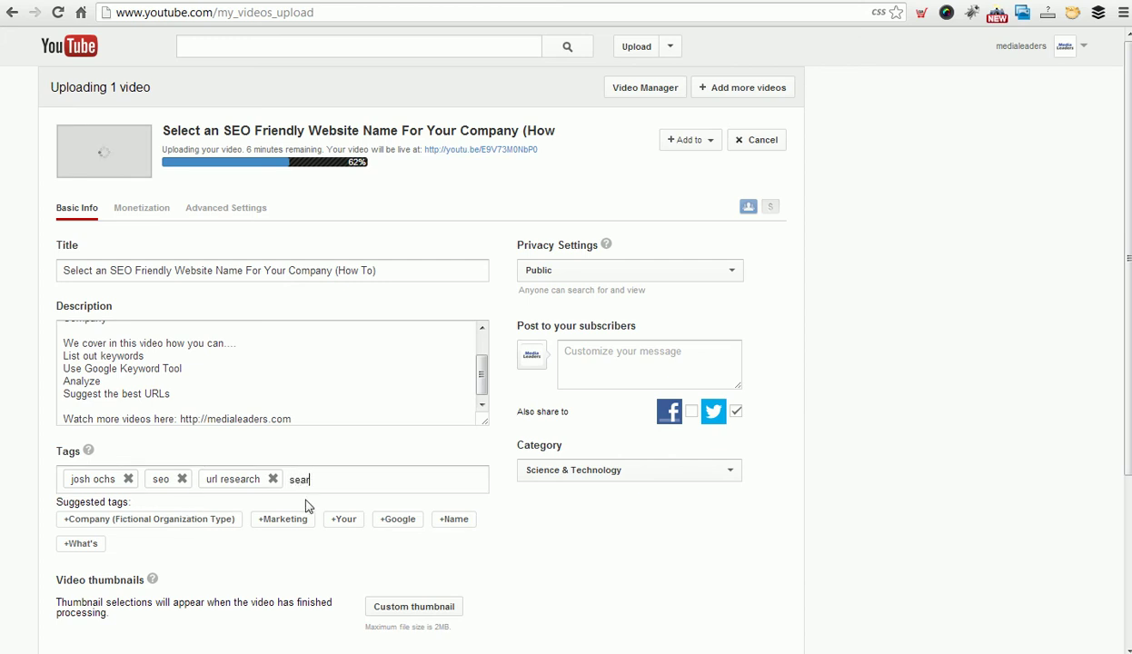
type("ch enginge optimization")
key("Return")
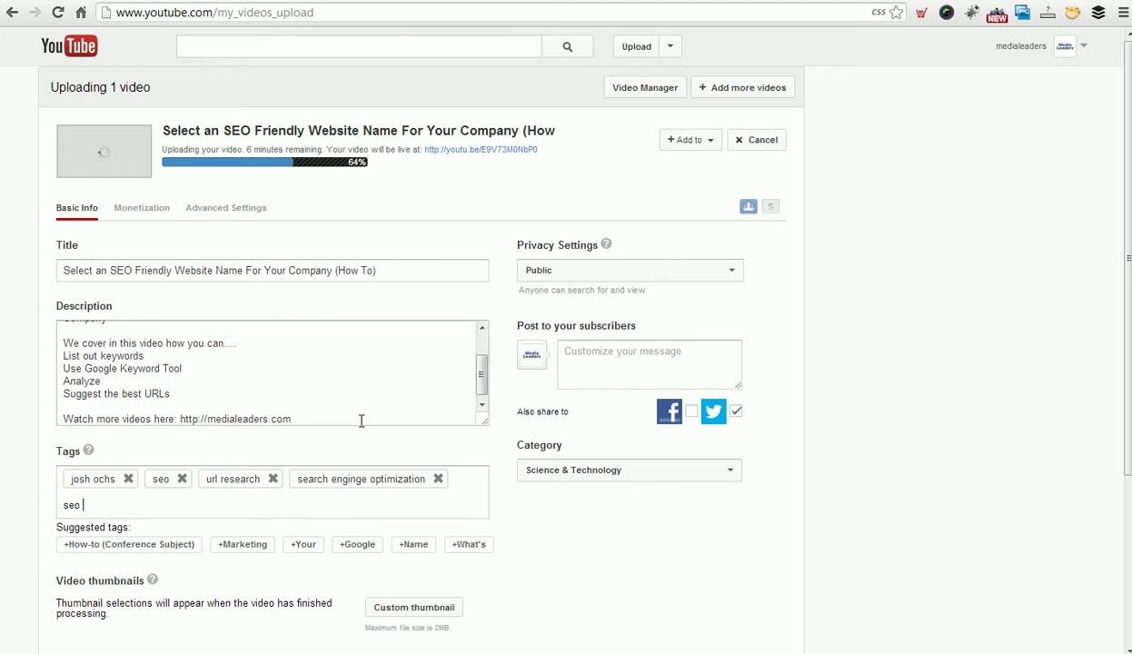
type("ndly domain name")
key("Return")
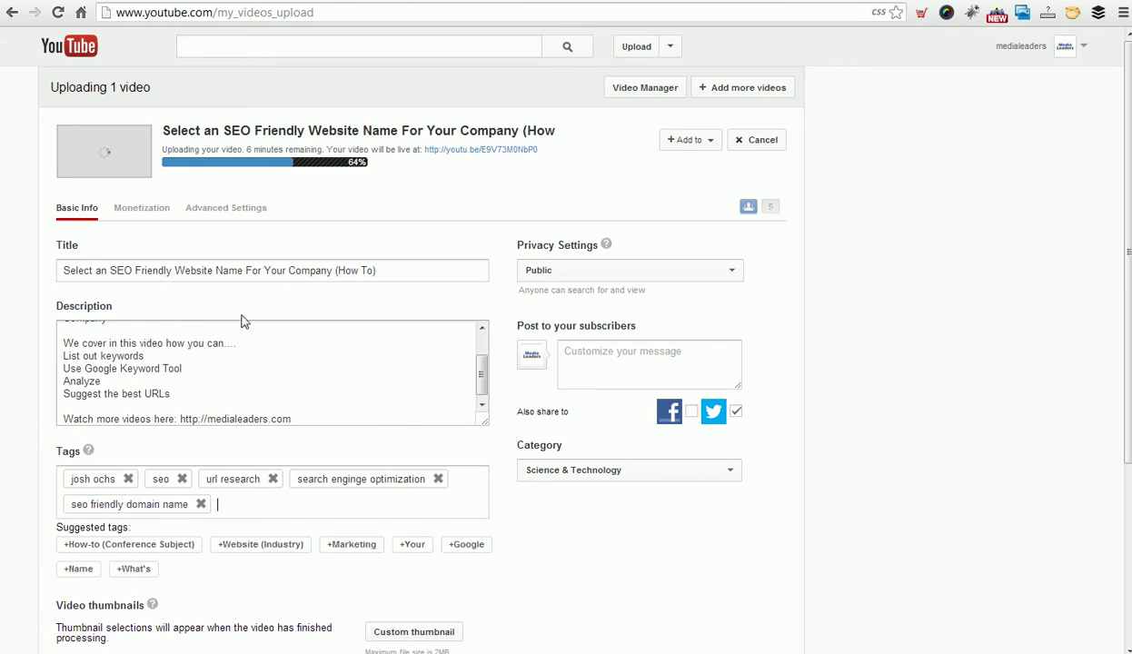
- Scroll the description back to the top and place the caret after 'Company'
left_click(311, 356)
left_click_drag(482, 372, 483, 345)
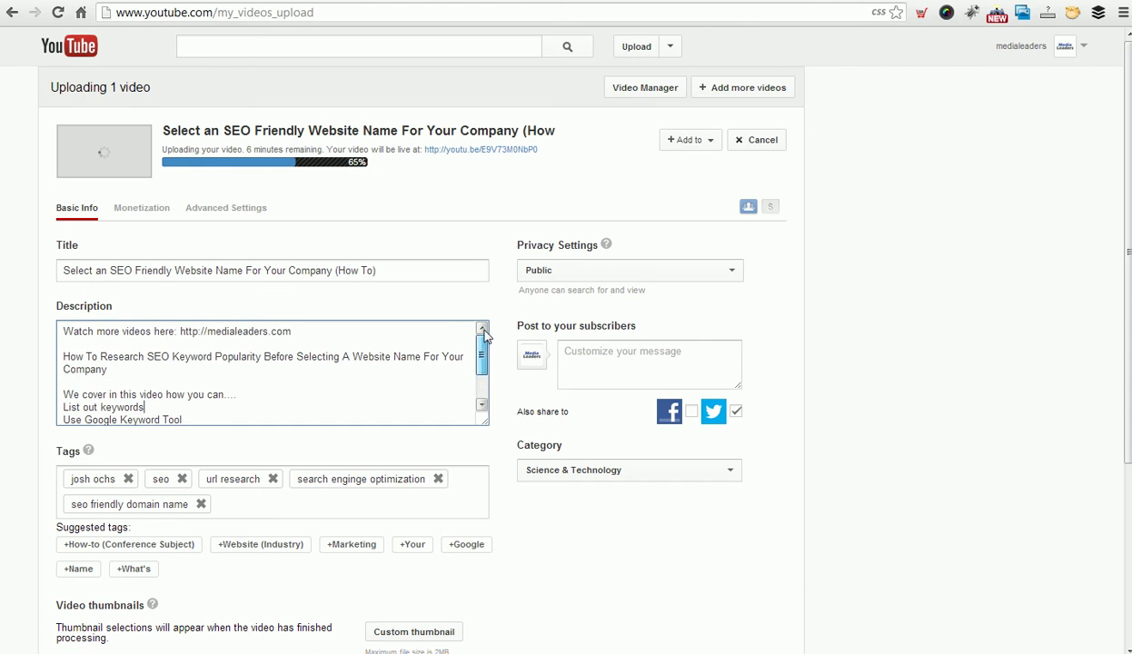
left_click_drag(64, 331, 359, 329)
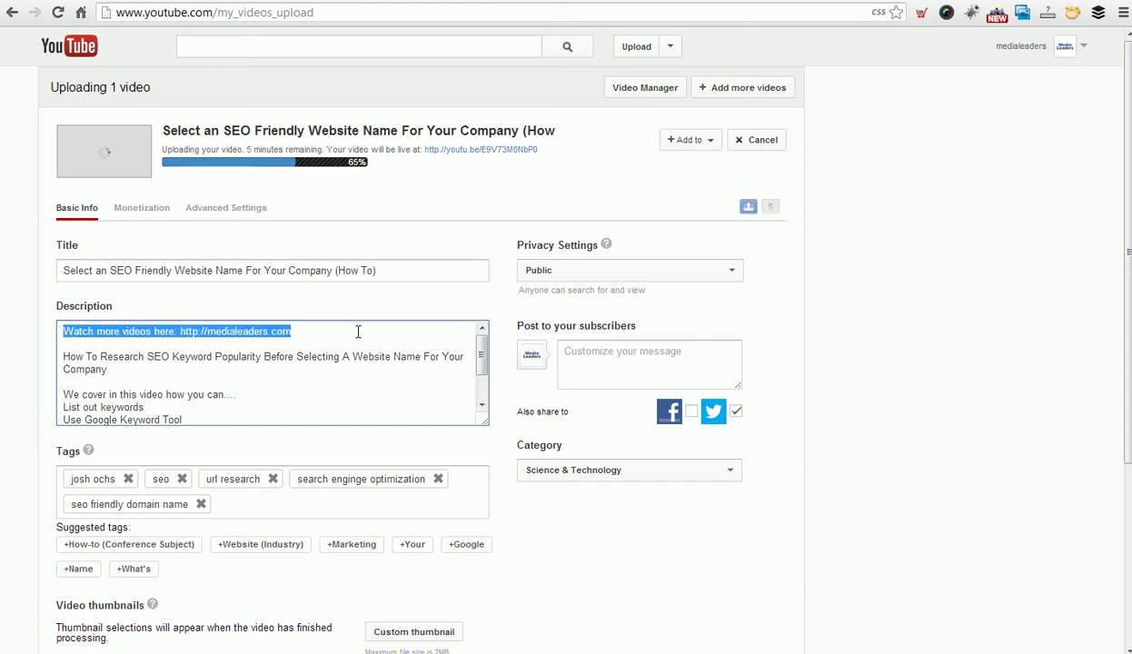
left_click(359, 329)
double_click(71, 356)
left_click(136, 374, "shift")
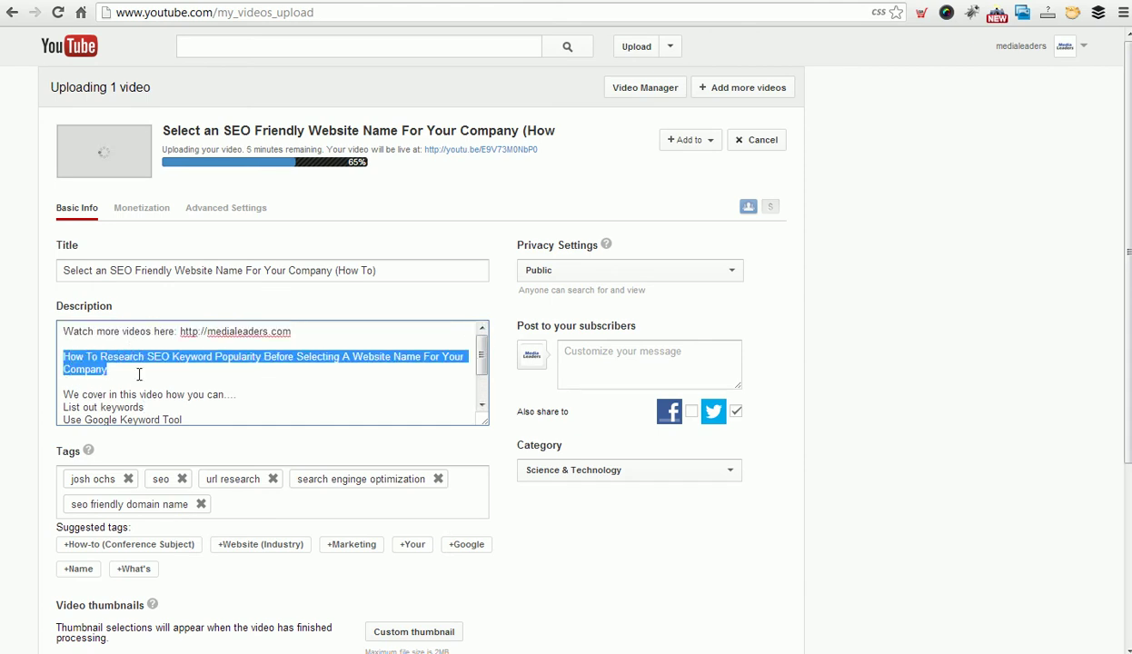
left_click(139, 374)
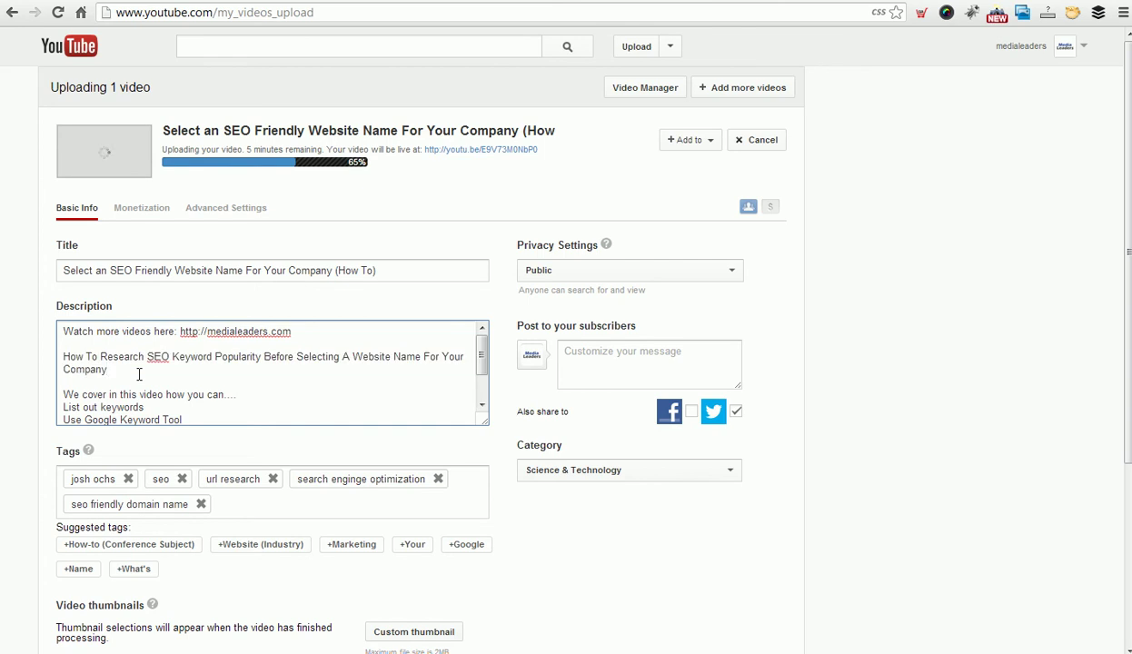
key("alt+Tab")
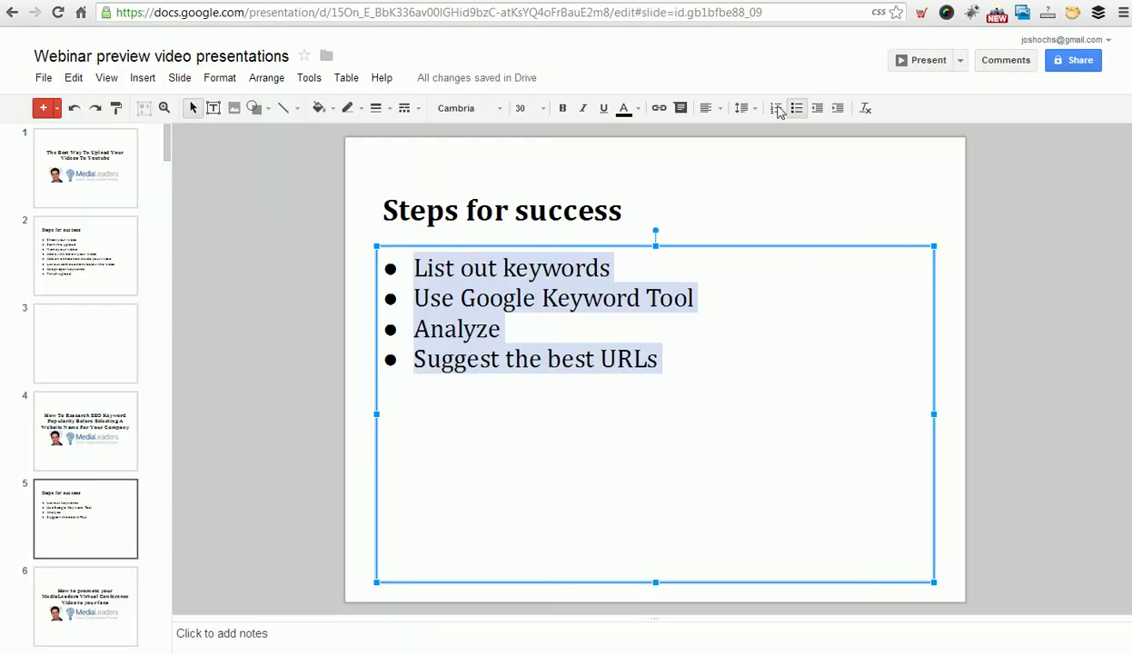
left_click(60, 439)
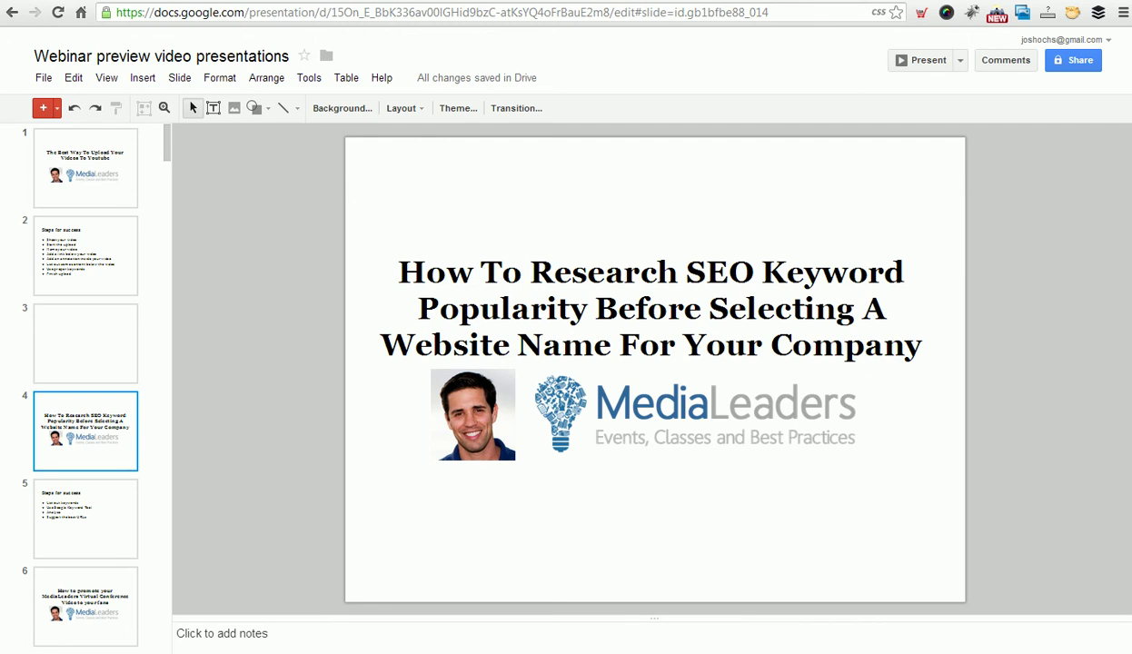
left_click(600, 1)
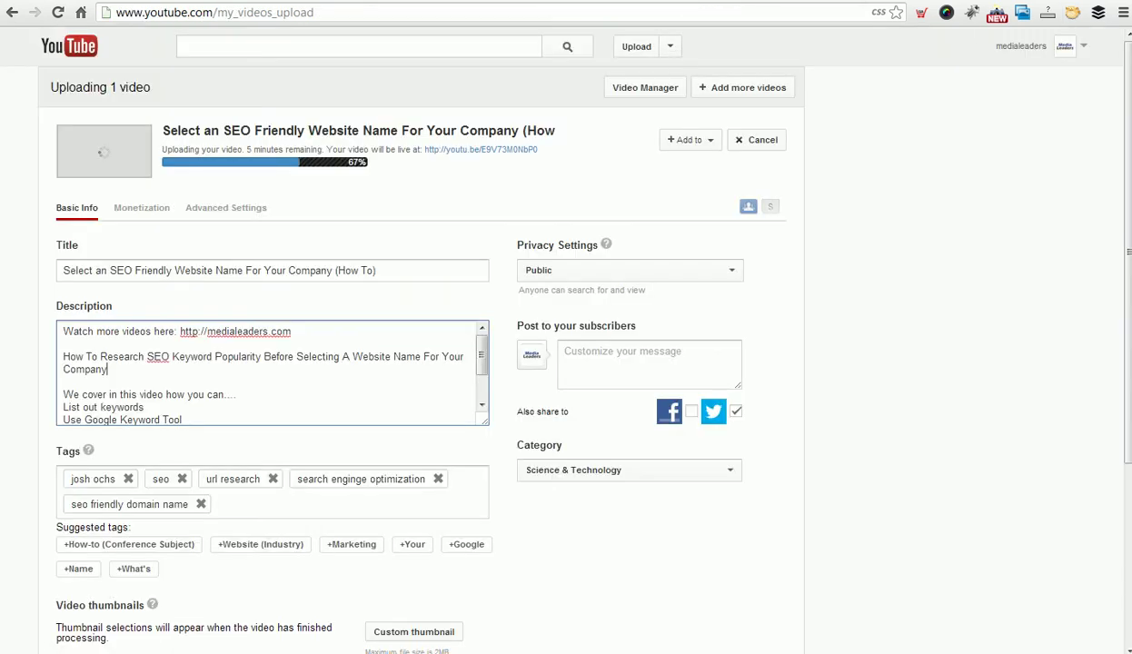
- Open youtube.com/medialeaders in a new tab and browse the channel's uploaded videos
key("ctrl+t")
type("medial")
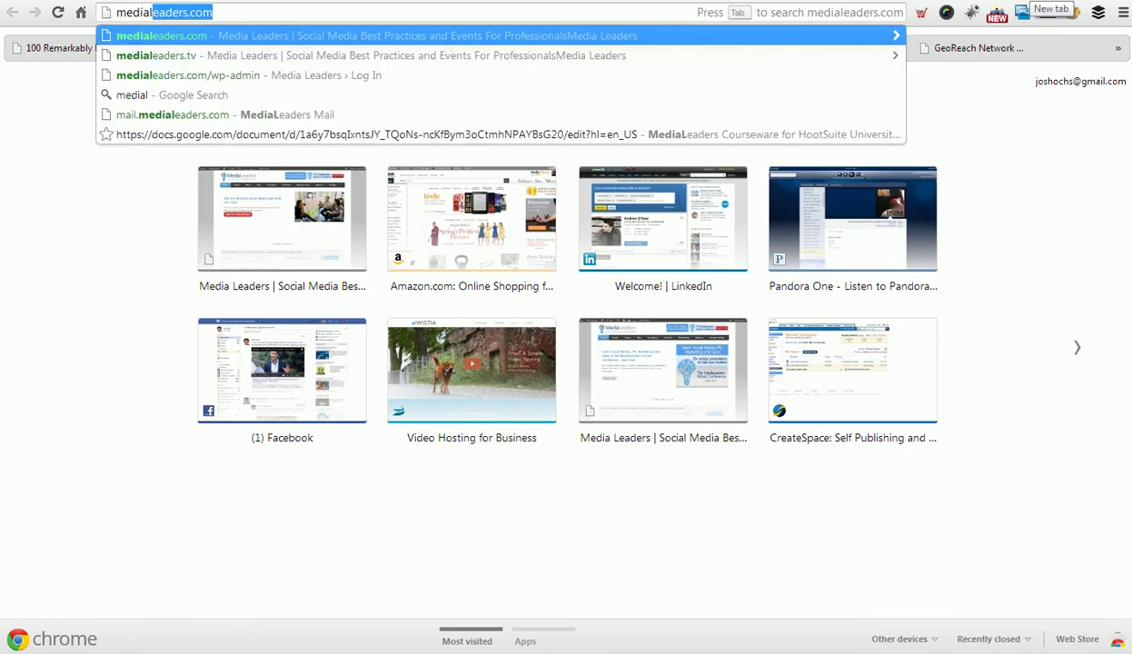
key("BackSpace")
key("BackSpace")
key("BackSpace")
key("BackSpace")
key("BackSpace")
key("BackSpace")
key("BackSpace")
type("youtube")
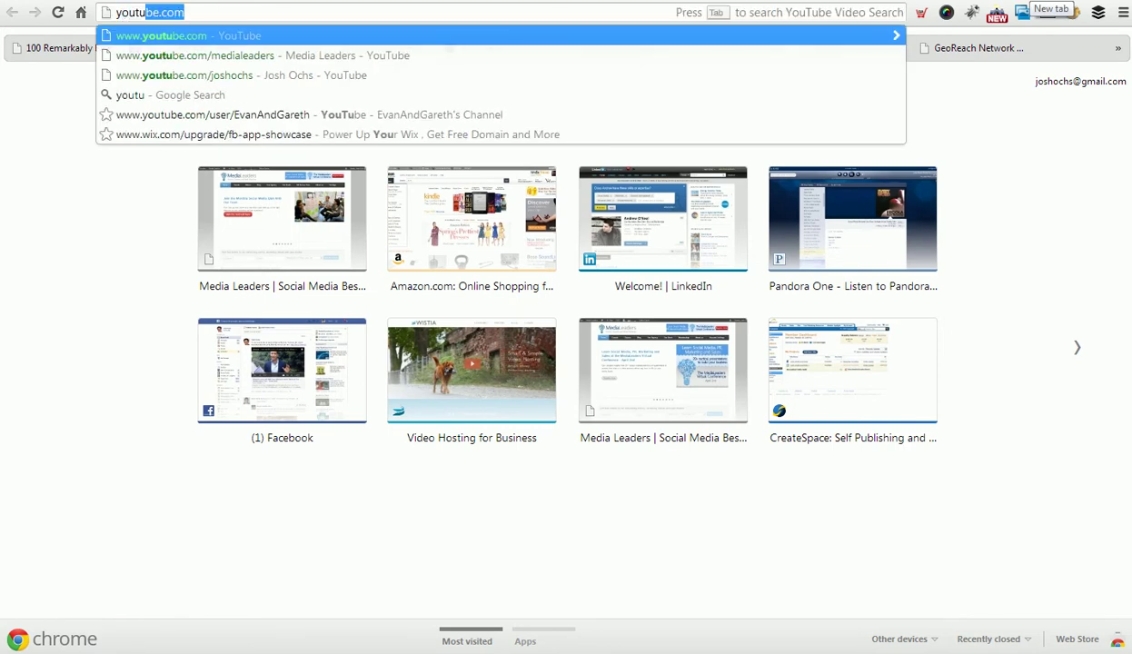
key("Down")
key("Return")
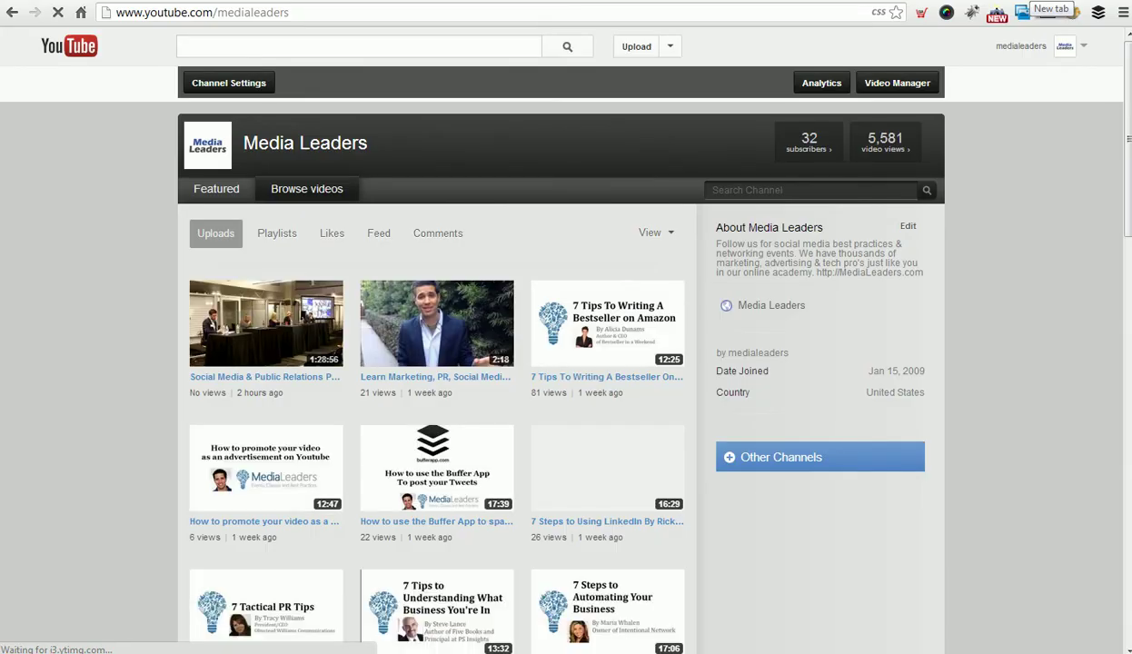
scroll(102, 364, "down", 1)
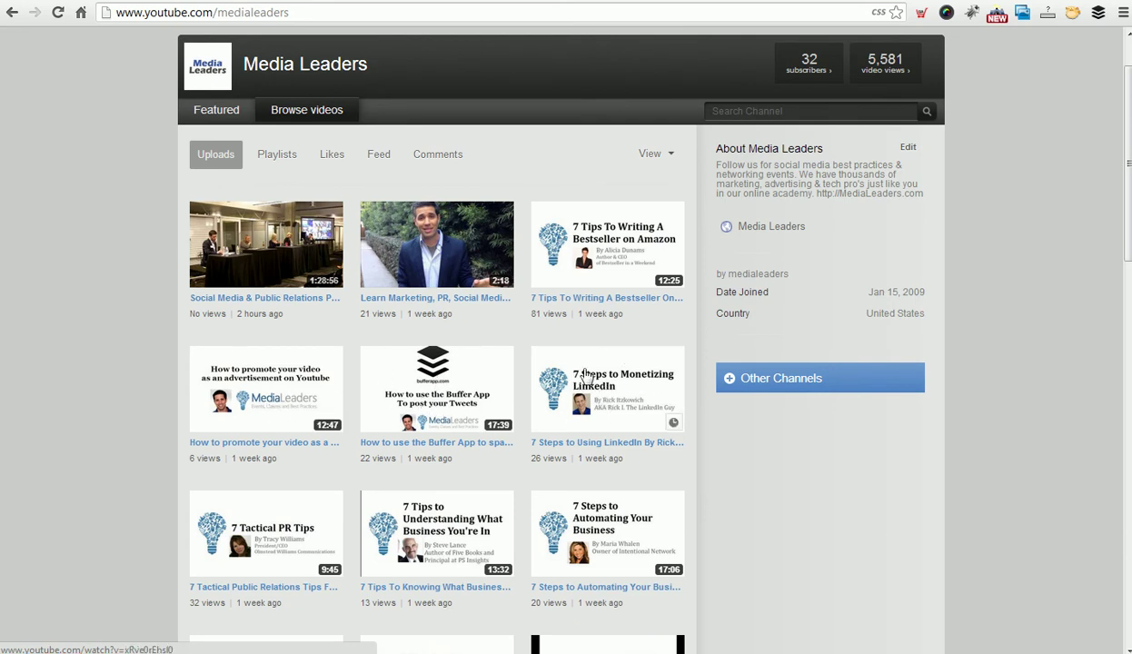
scroll(636, 364, "down", 2)
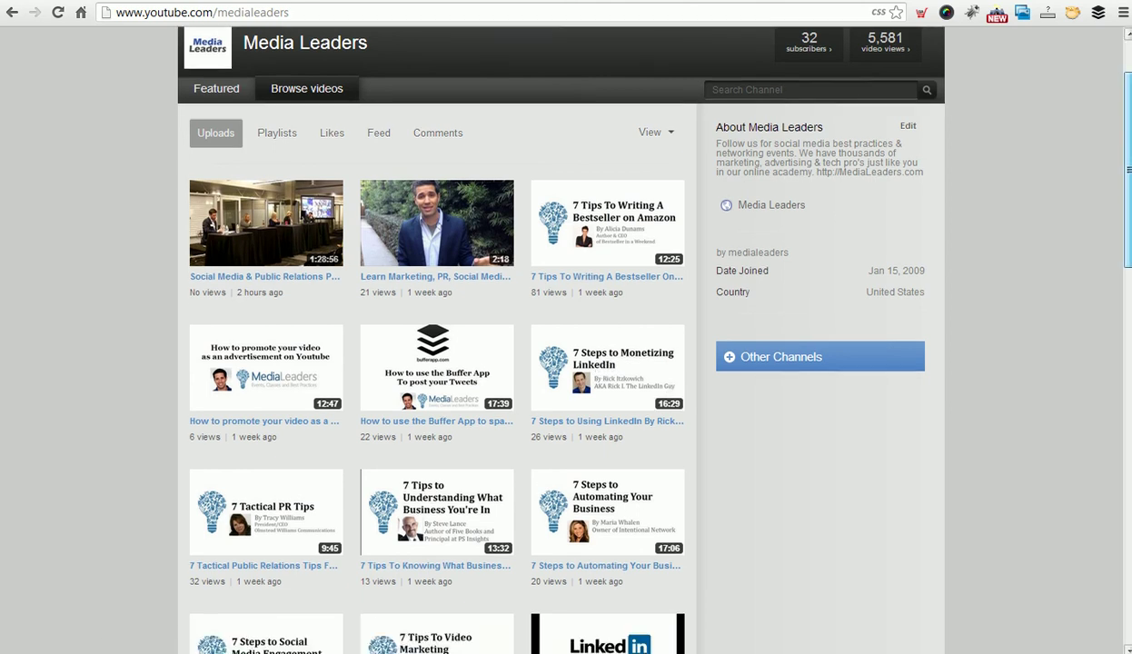
scroll(636, 364, "down", 10)
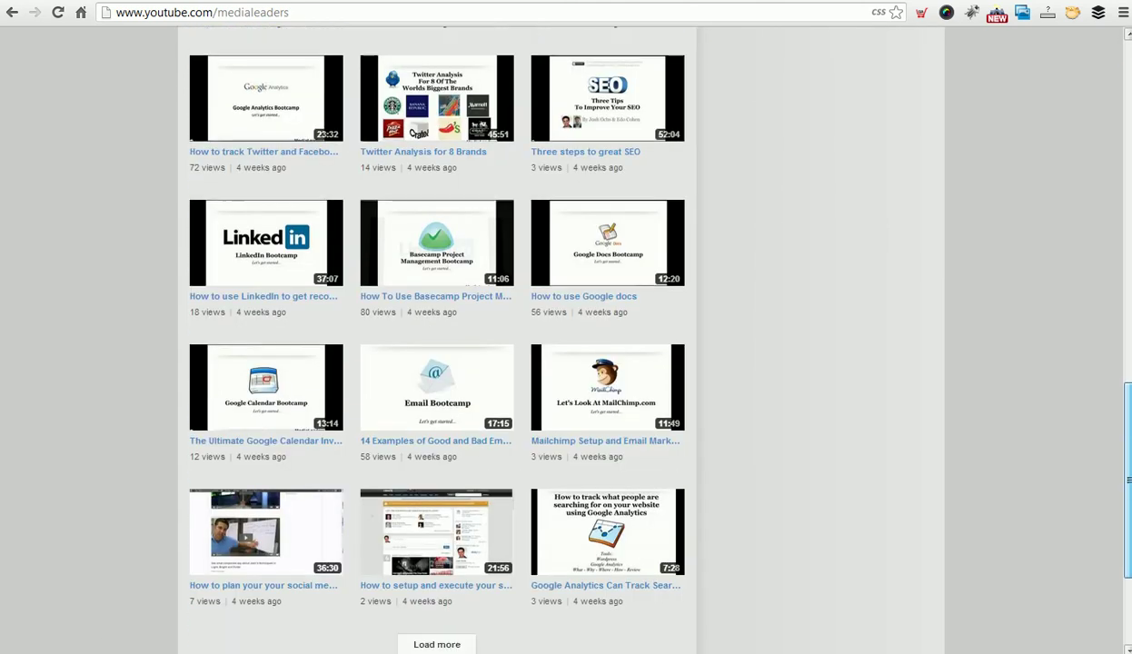
scroll(861, 310, "down", 1)
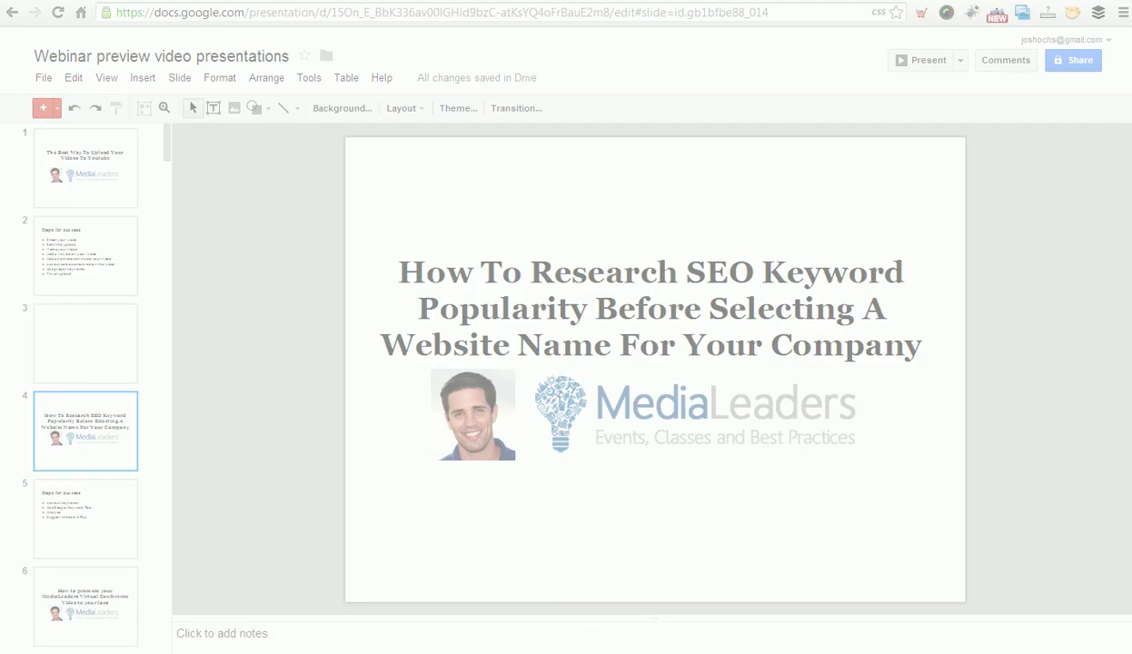
- Snip slide 4's SEO title and logos and save it as 'SEO Domain' PNG in Downloads
left_click_drag(302, 410, 330, 393)
left_click_drag(349, 142, 960, 596)
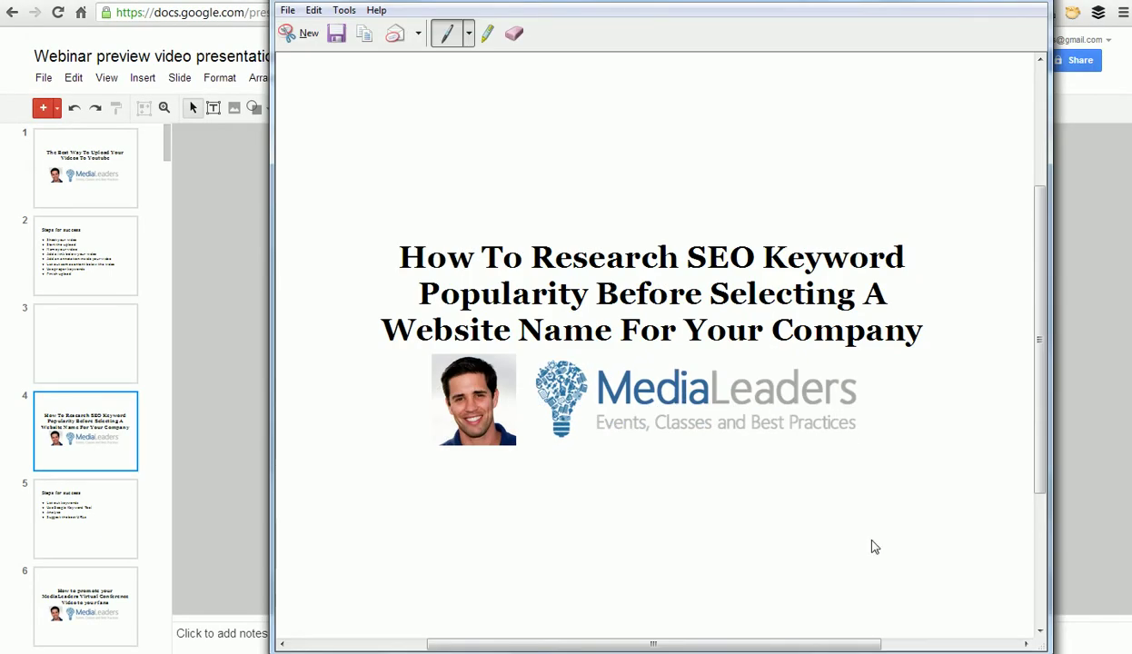
key("ctrl+s")
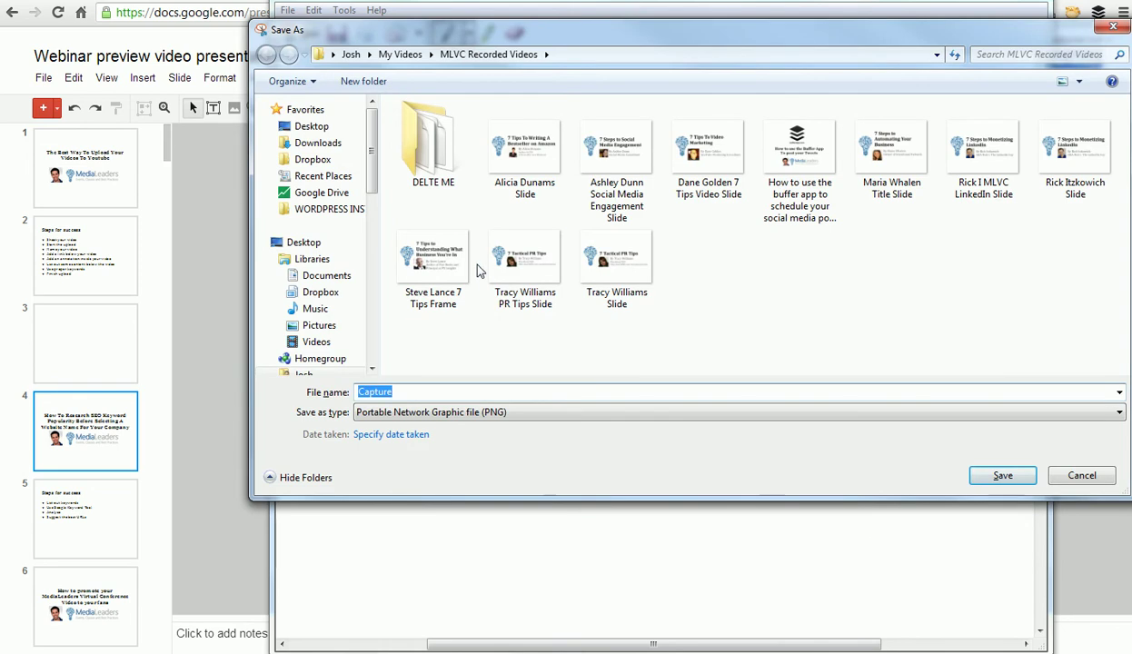
left_click(312, 143)
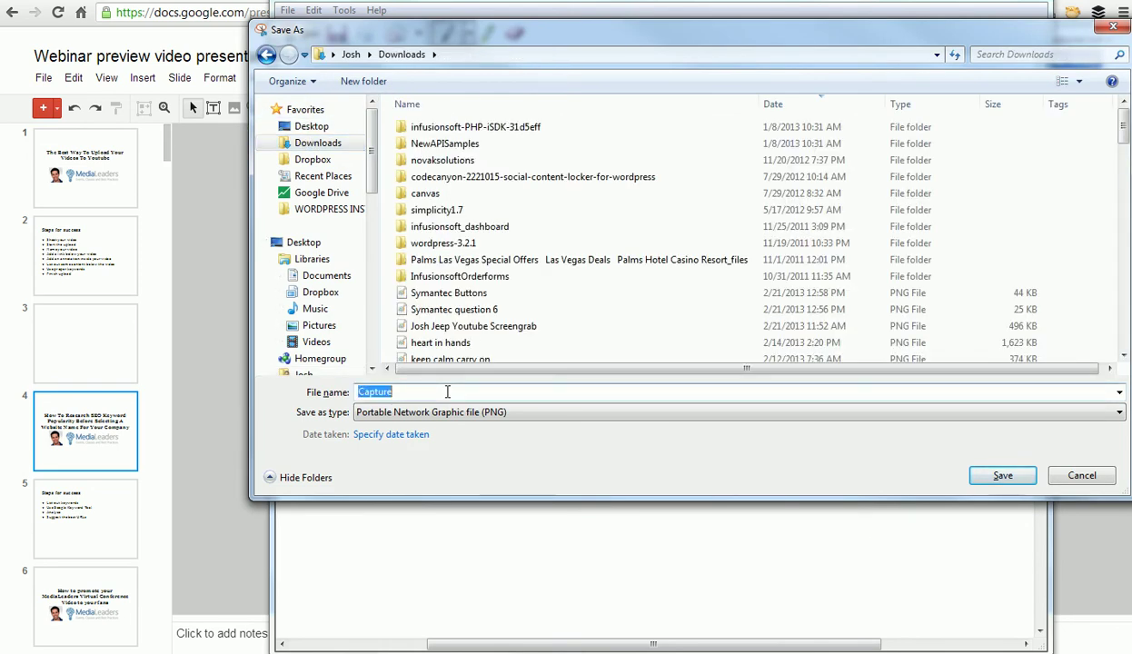
type("SEO Domain")
key("Return")
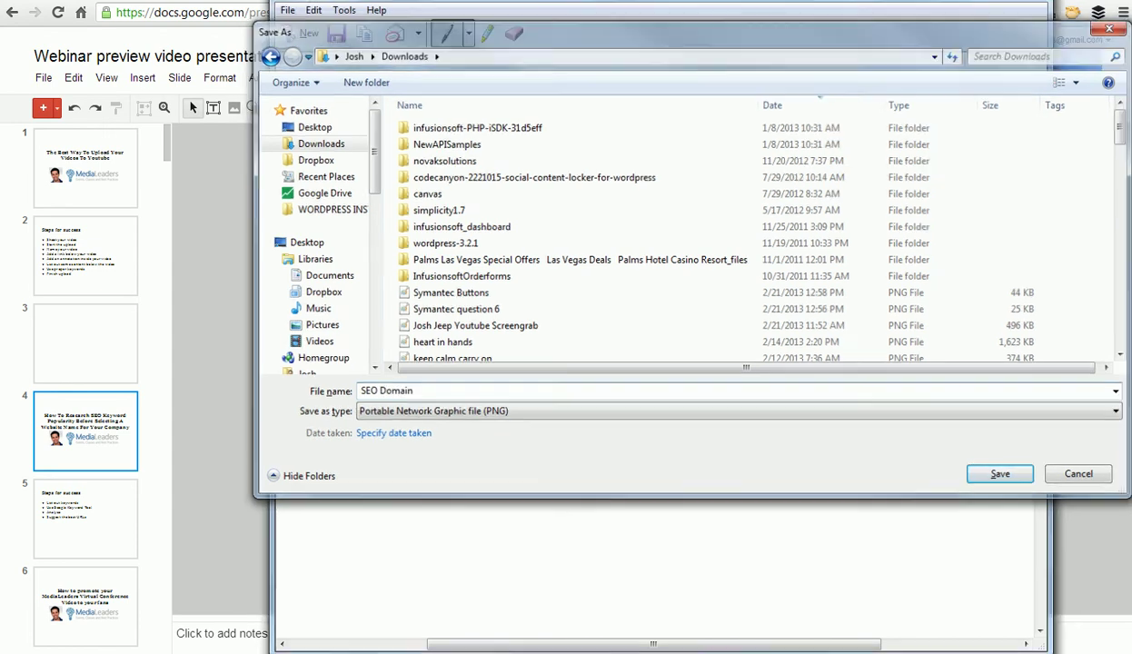
key("alt+F4")
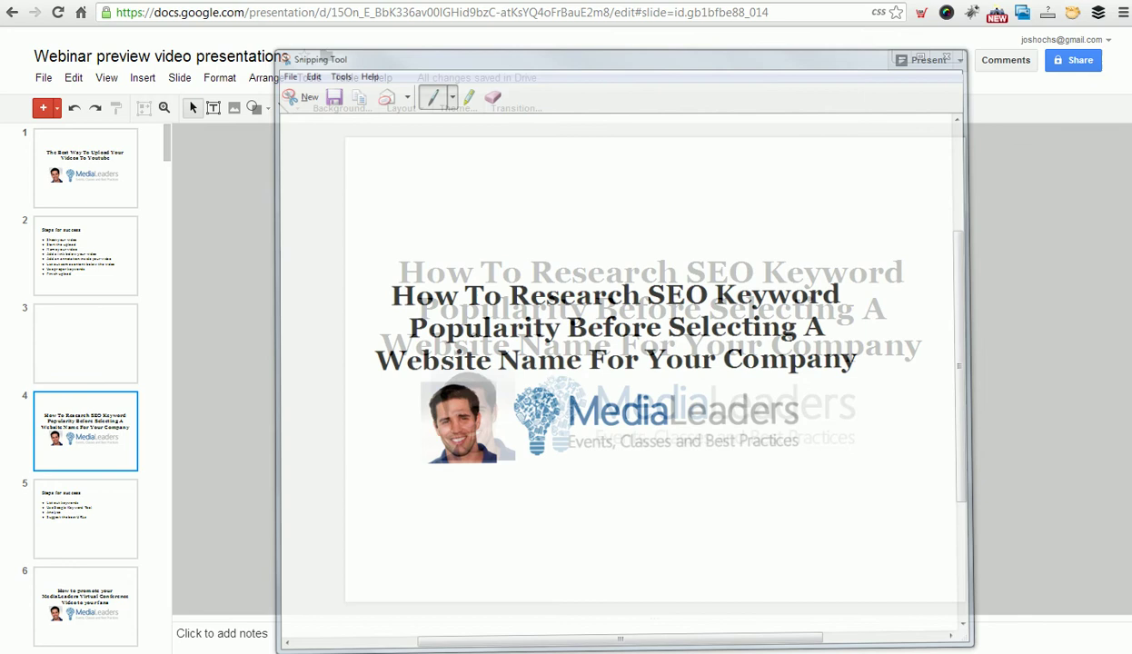
- Set the video's custom thumbnail to the SEO Domain image from Downloads
key("ctrl+Tab")
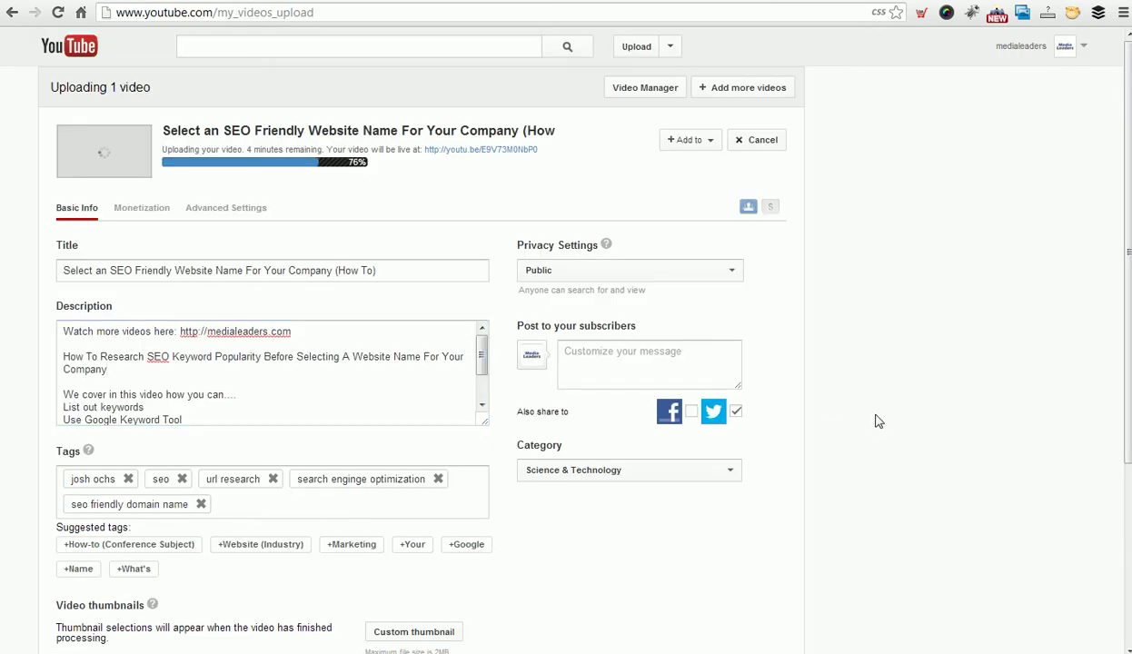
scroll(850, 404, "down", 1)
left_click(423, 552)
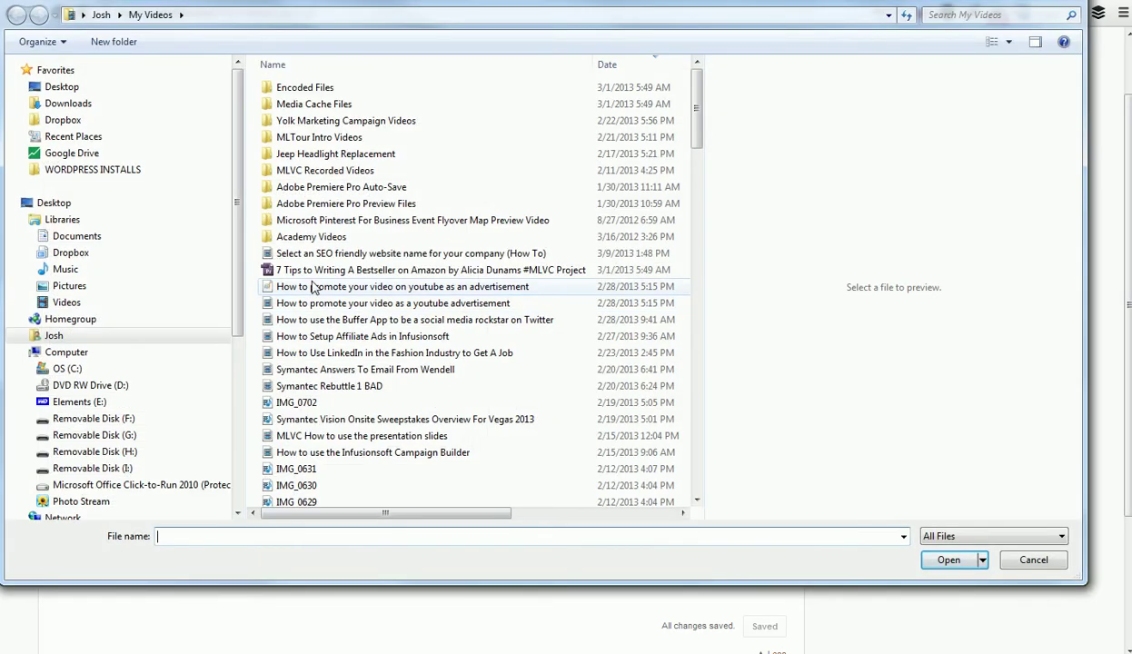
left_click(75, 104)
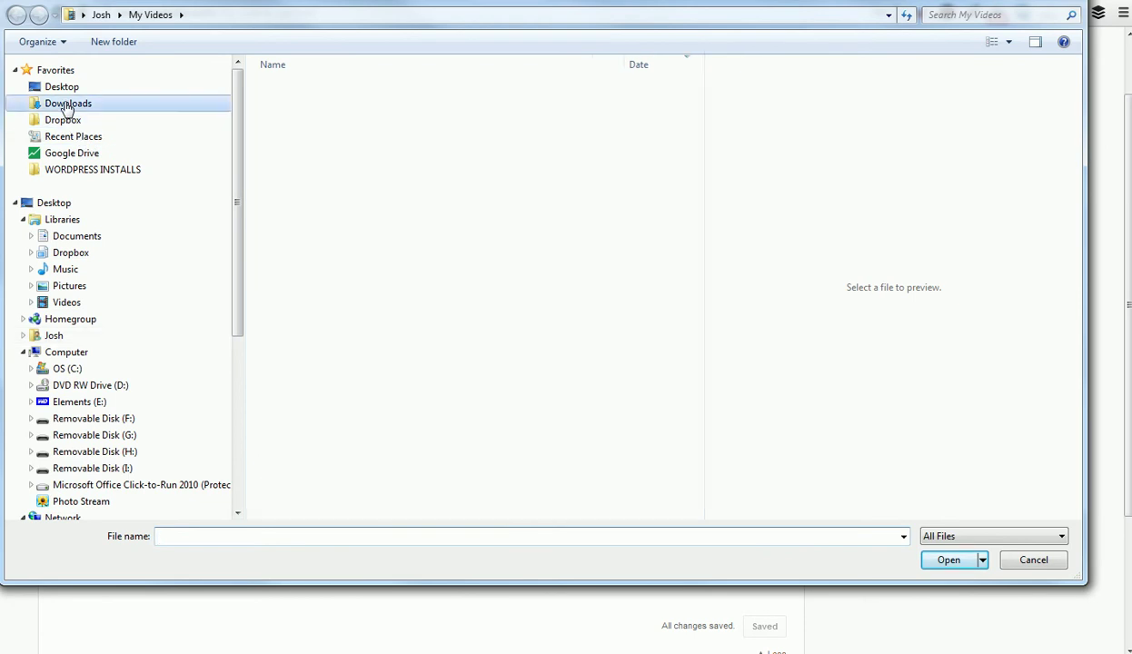
double_click(300, 254)
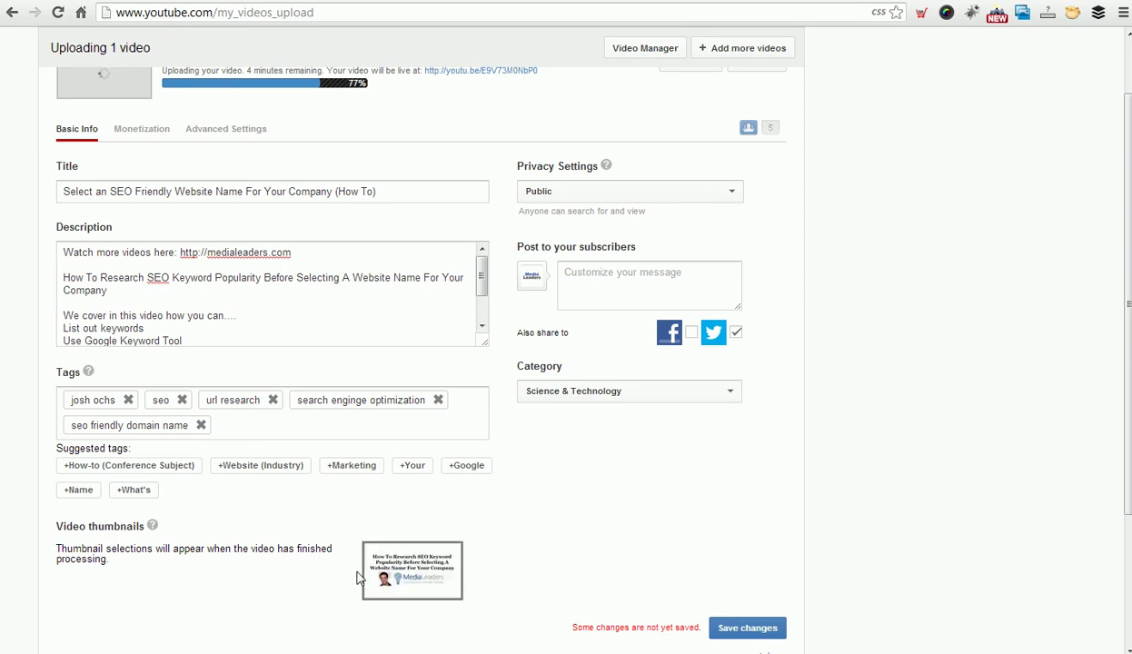
mouse_move(376, 552)
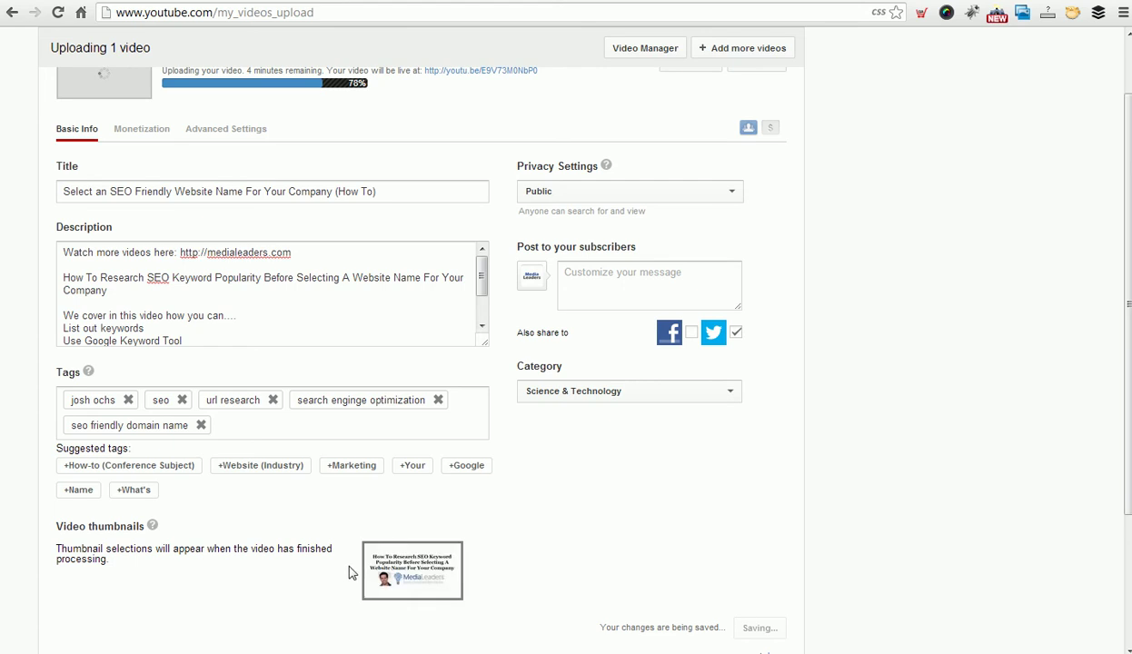
mouse_move(423, 590)
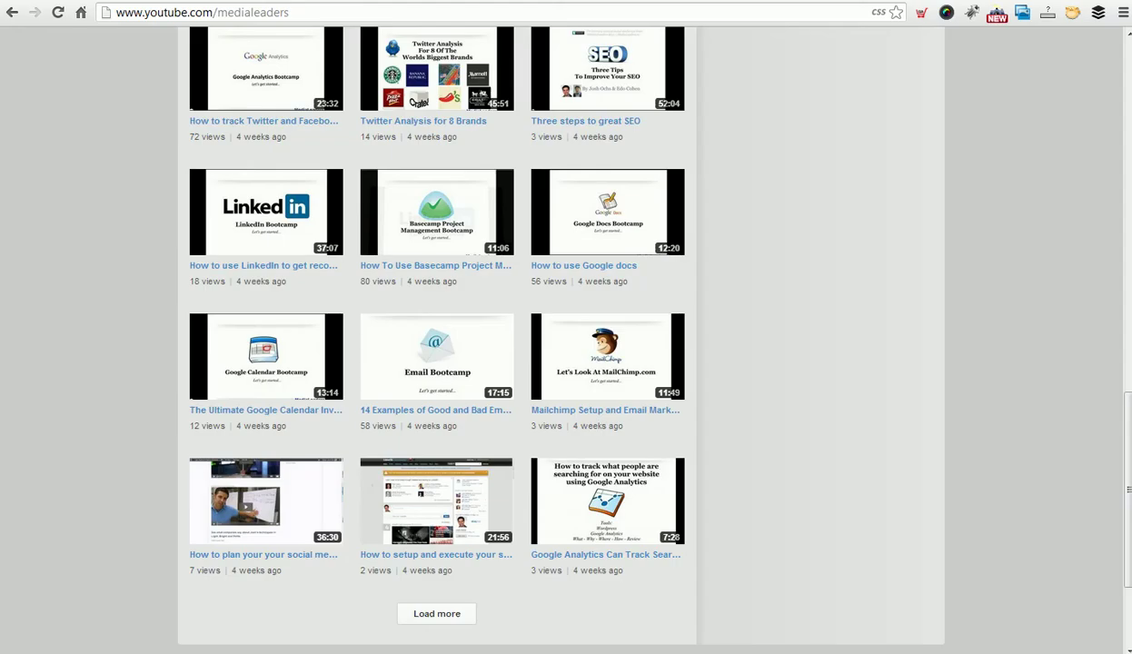
scroll(803, 306, "up", 8)
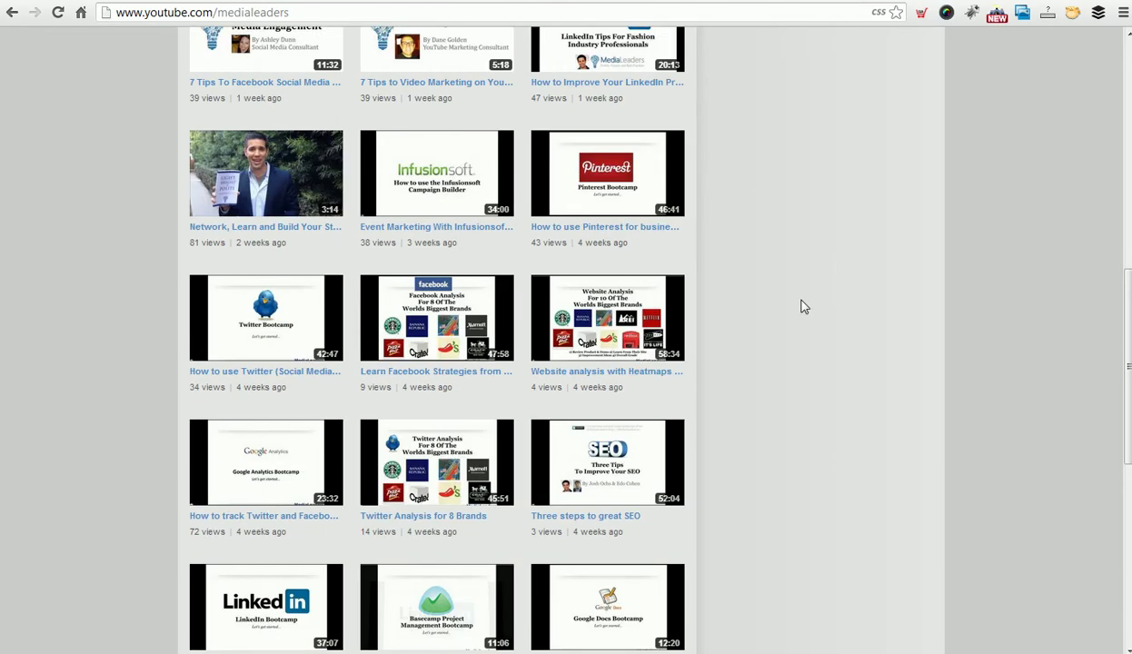
scroll(803, 306, "up", 2)
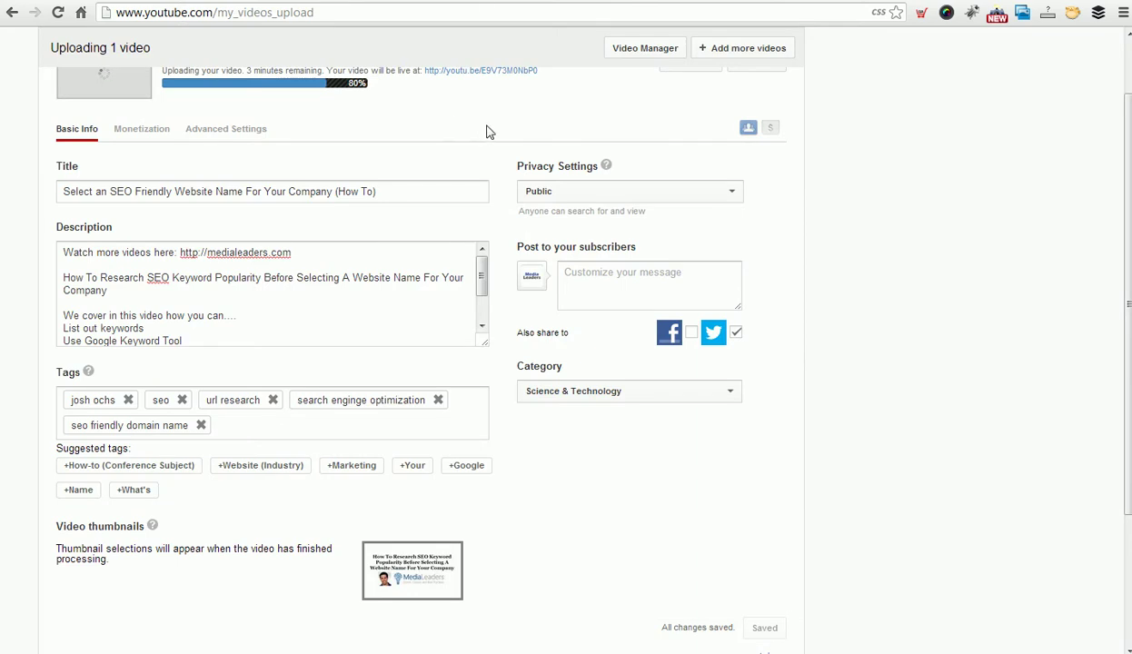
- Check the video's youtu.be link and keep its privacy set to Public
scroll(487, 131, "up", 1)
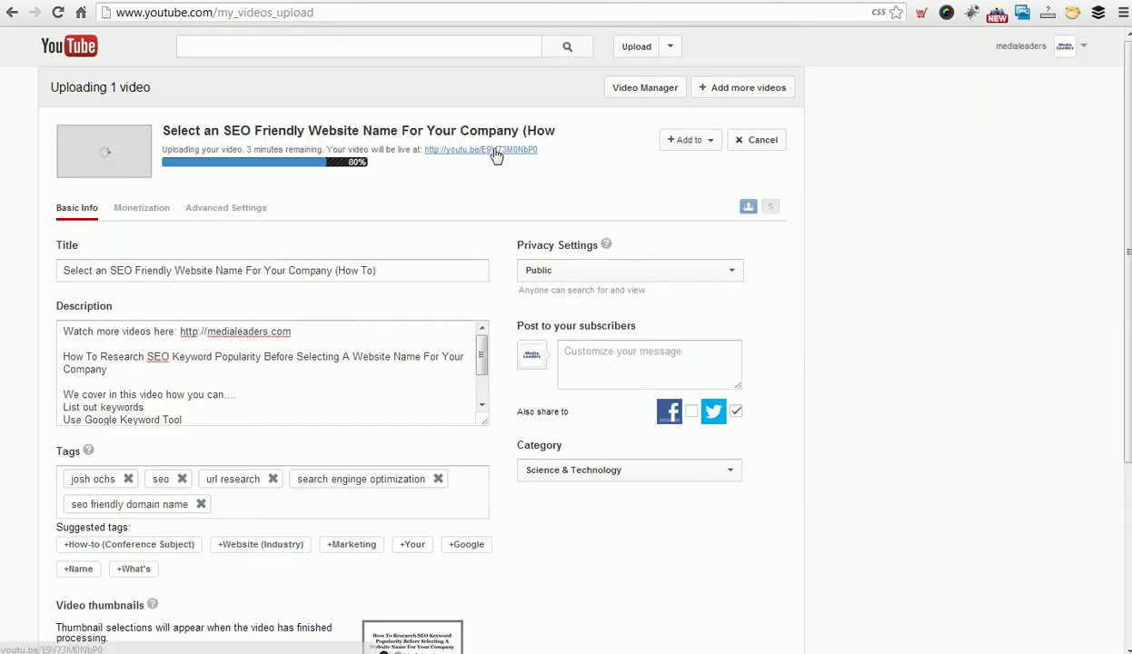
left_click_drag(545, 150, 431, 151)
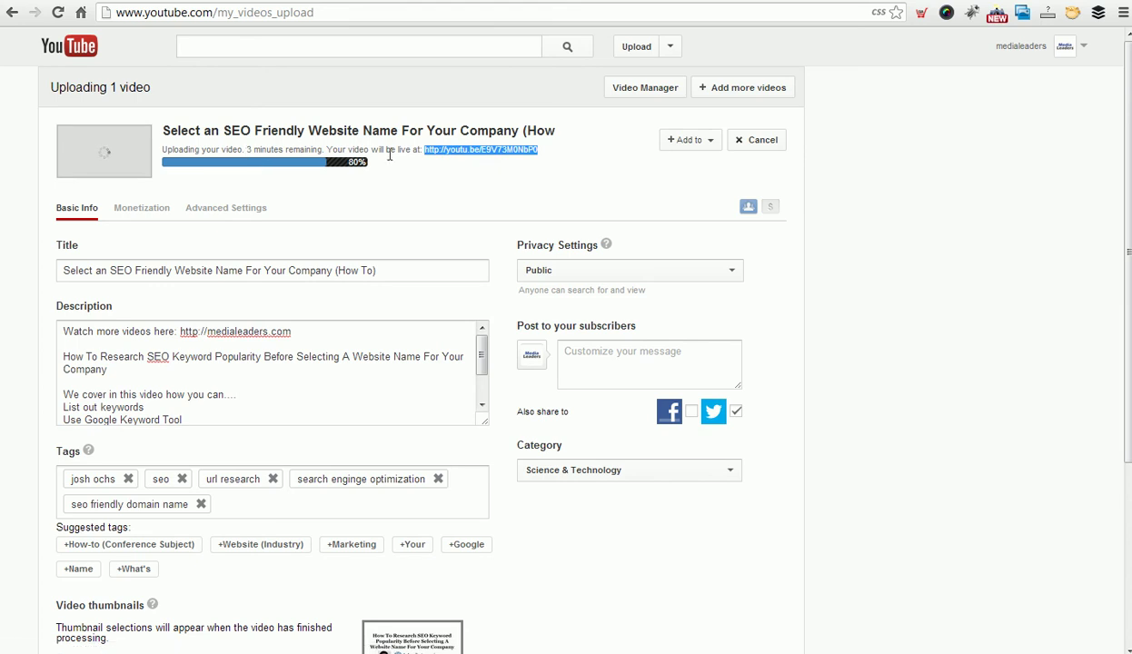
left_click(568, 168)
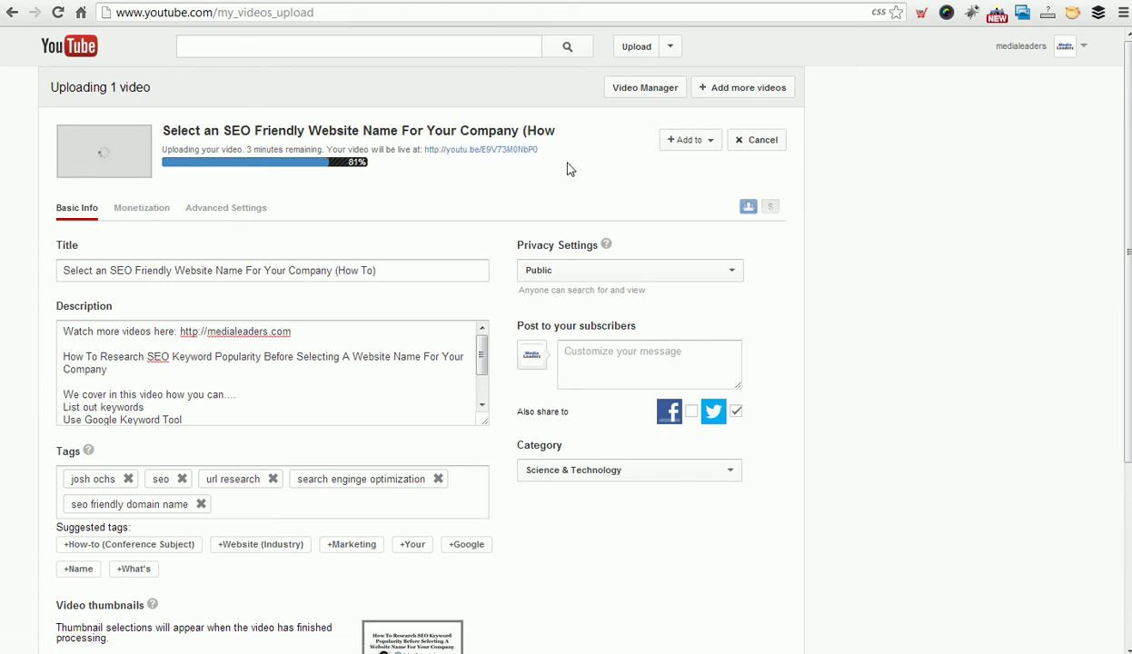
left_click(620, 271)
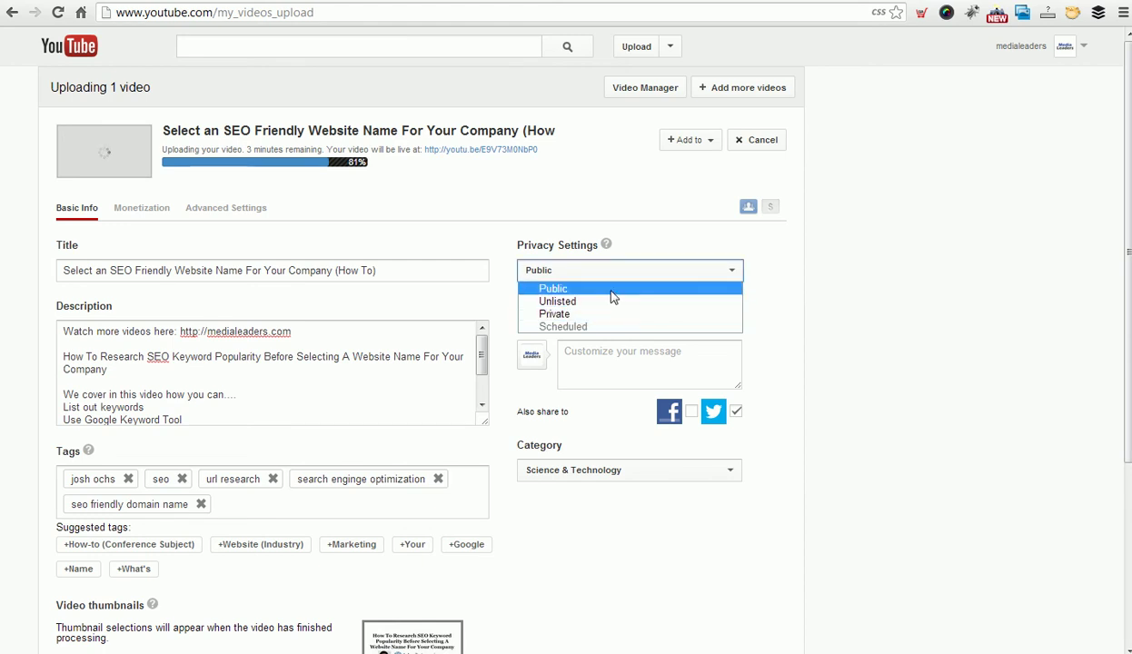
left_click(607, 290)
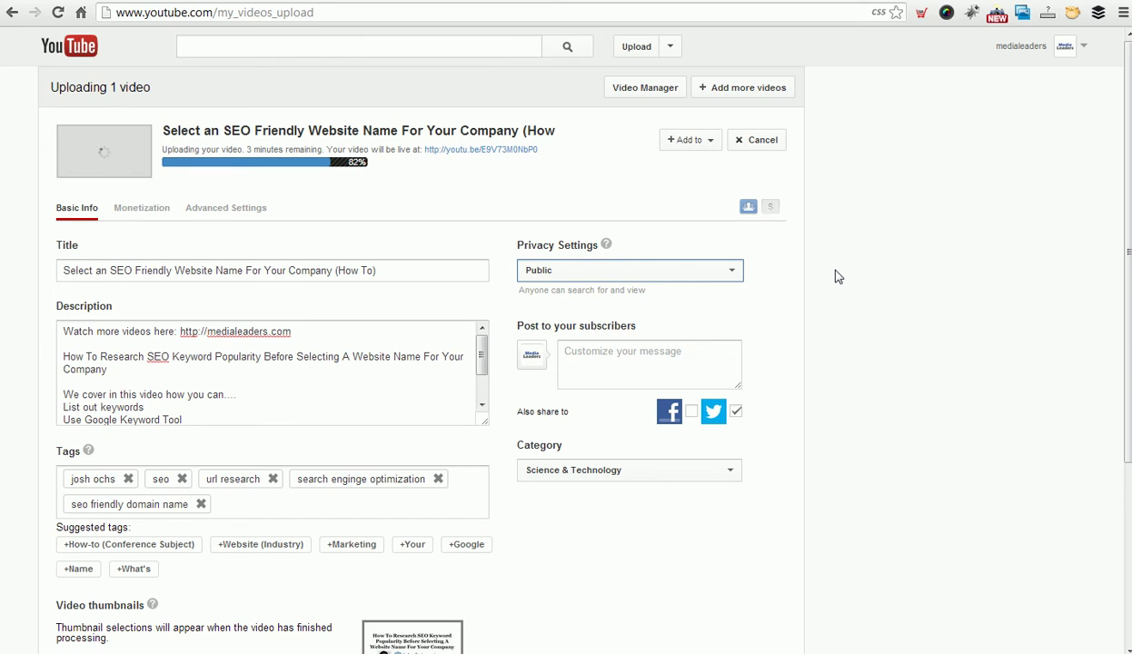
left_click(647, 356)
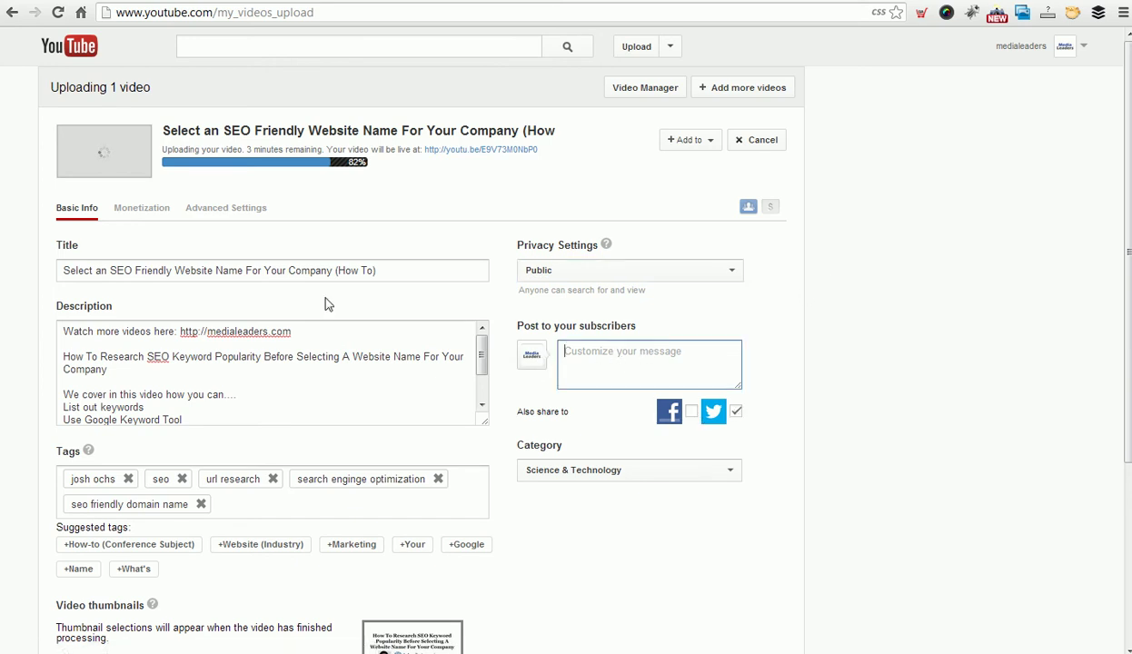
- Write the subscriber post 'How to select an SEO friendly website domain name for your business (VIDEO)'
left_click(67, 270)
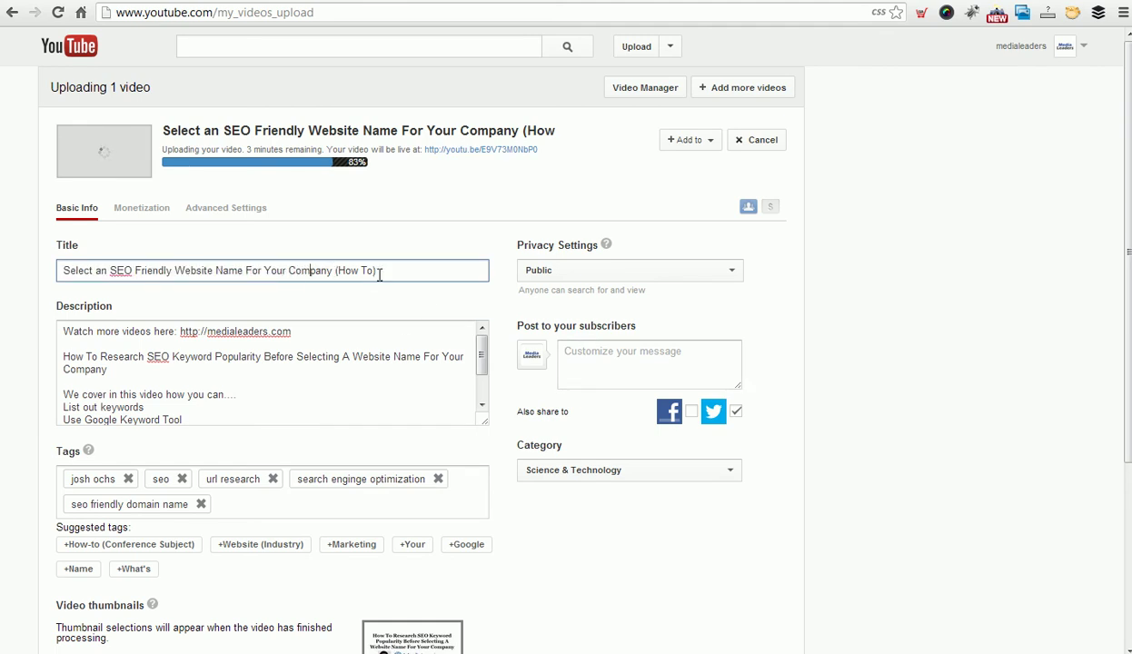
left_click_drag(377, 271, 184, 271)
left_click(637, 373)
type("H")
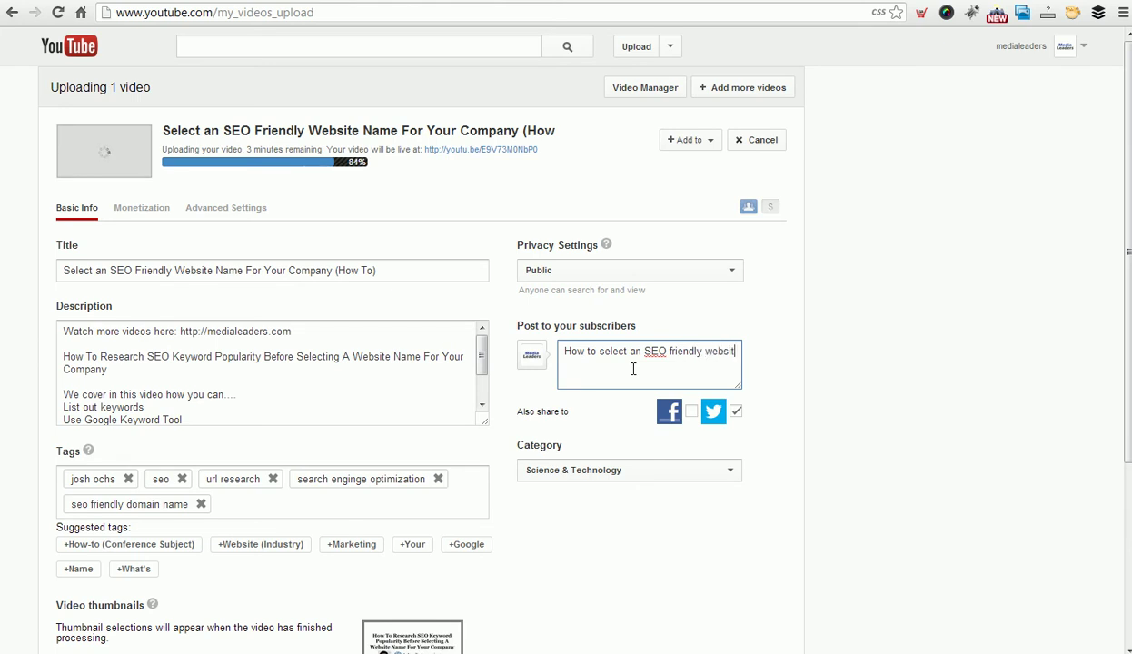
type("e domain name for your b")
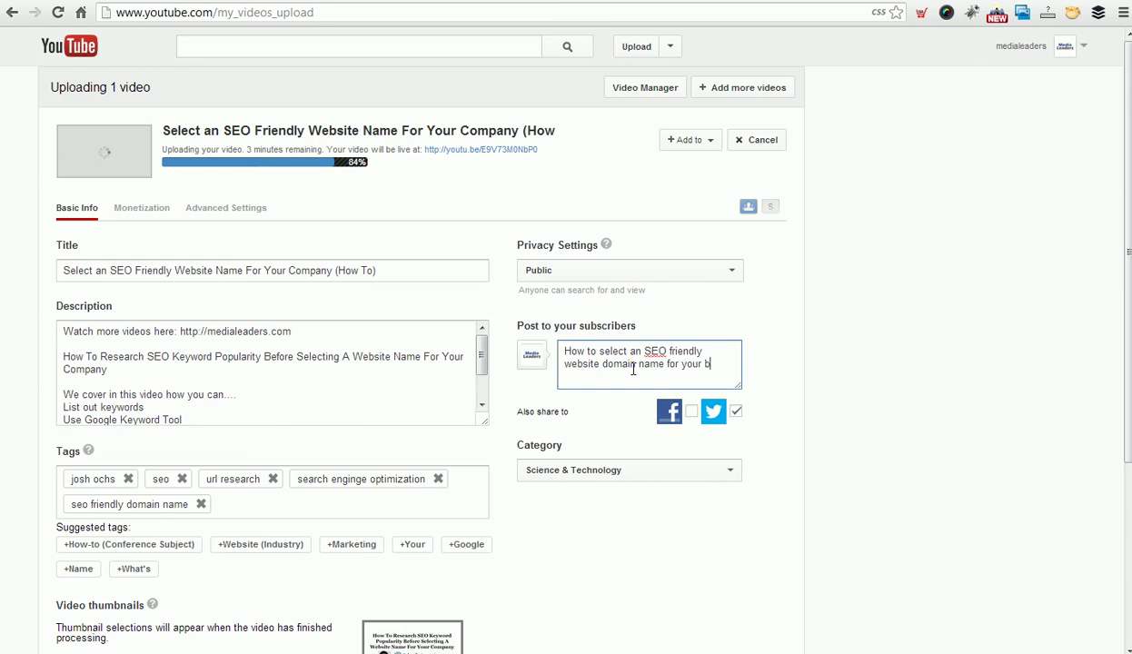
type("usiness (VIDEO")
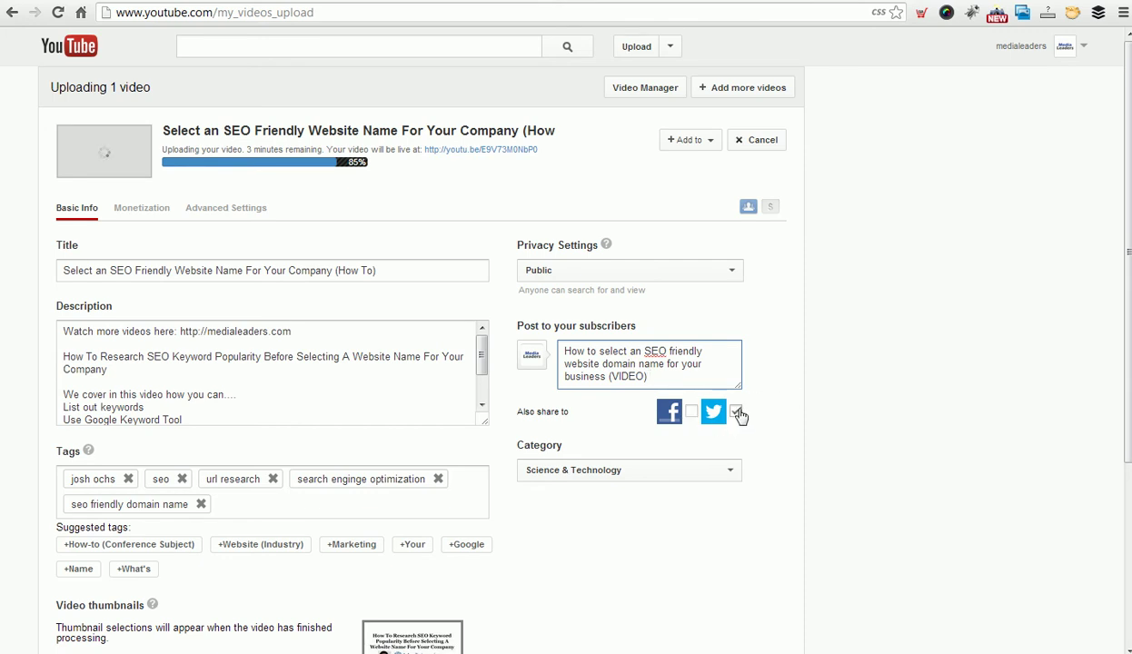
left_click(623, 473)
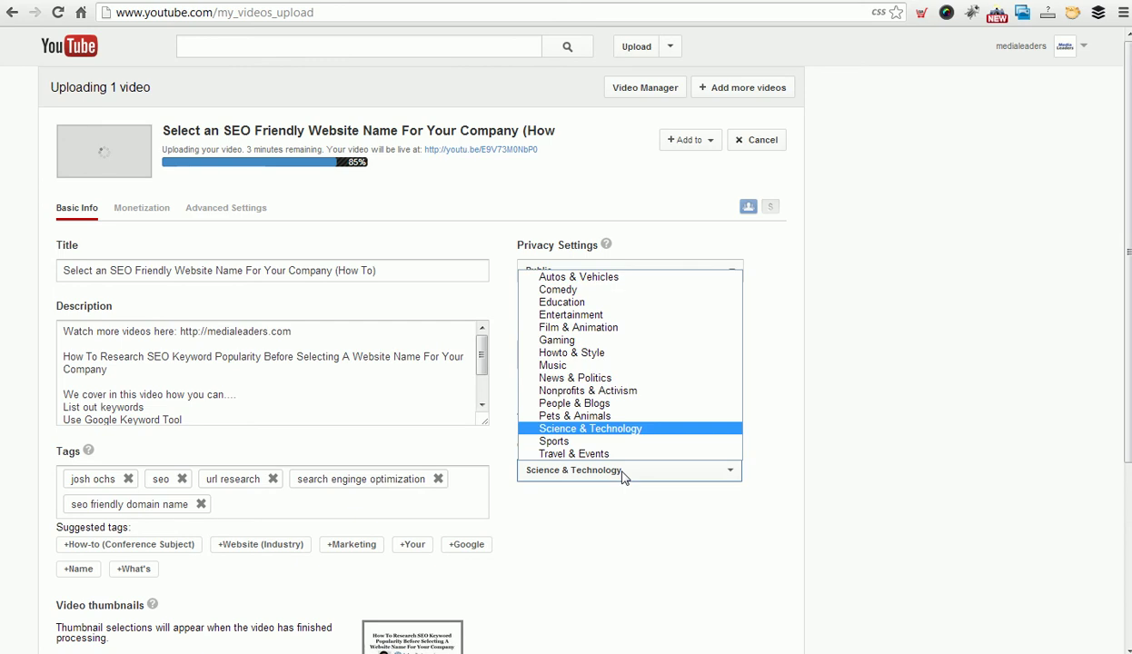
- Set category Howto & Style, add the Search Engine Optimization (Industry) tag, remove the misspelled one
left_click(585, 352)
scroll(841, 426, "down", 1)
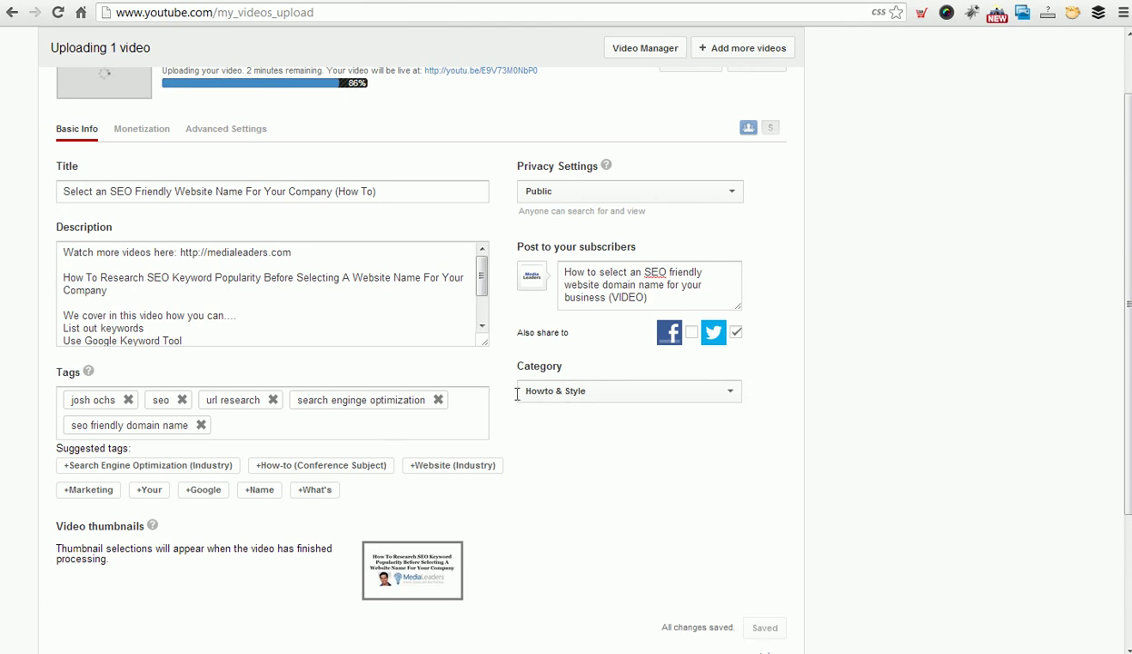
left_click(126, 467)
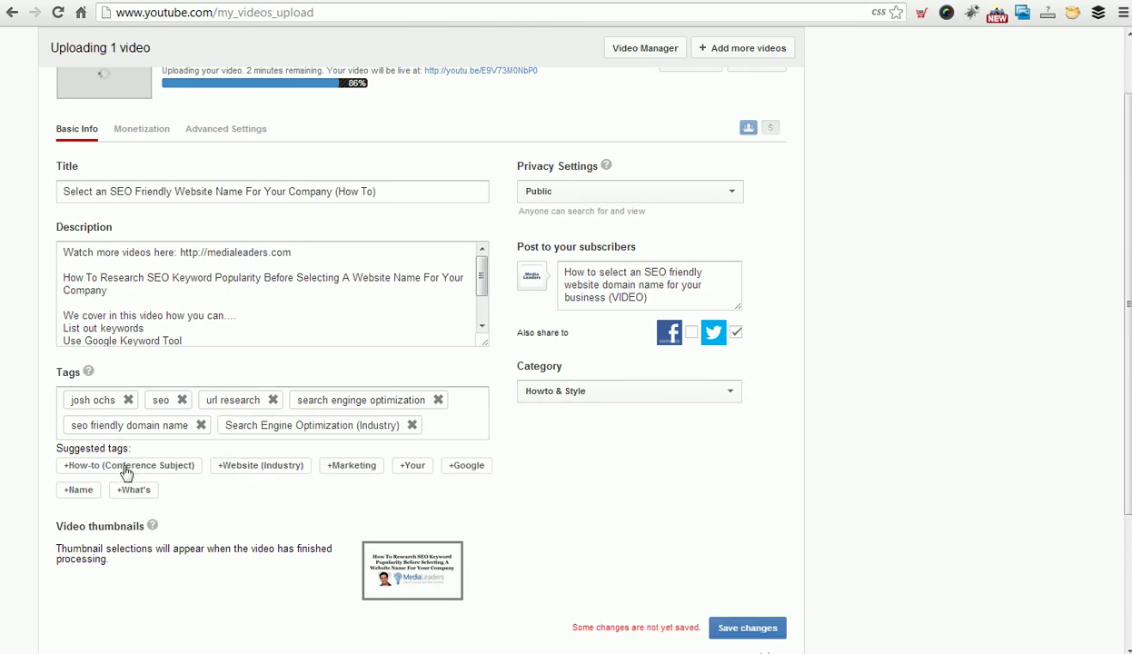
left_click(438, 401)
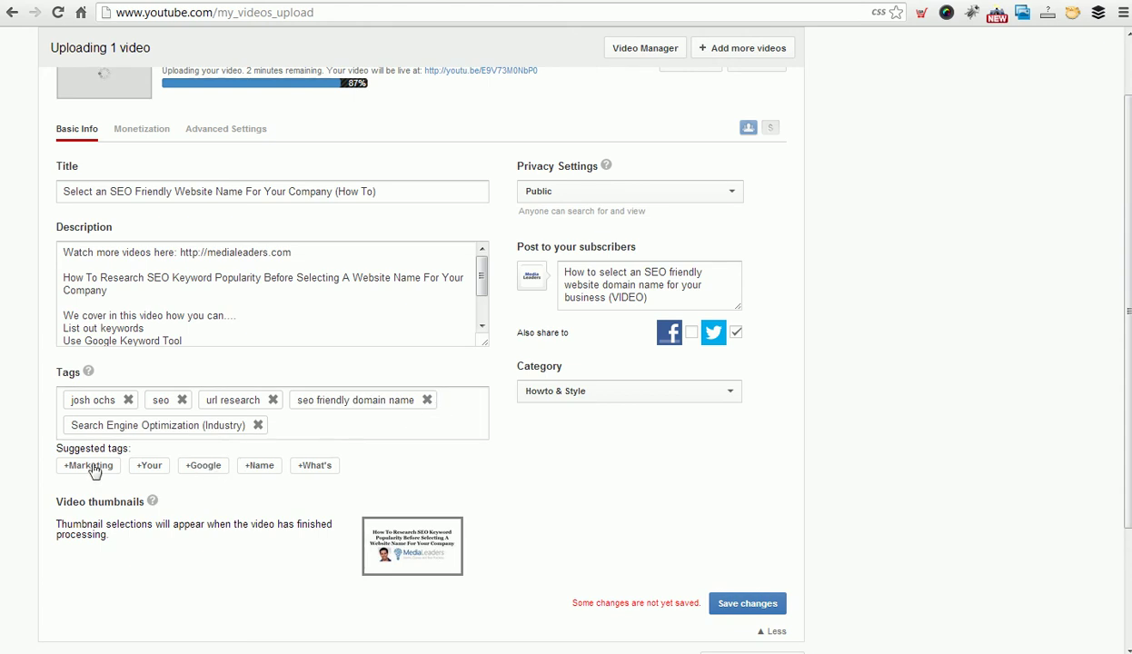
scroll(818, 486, "up", 1)
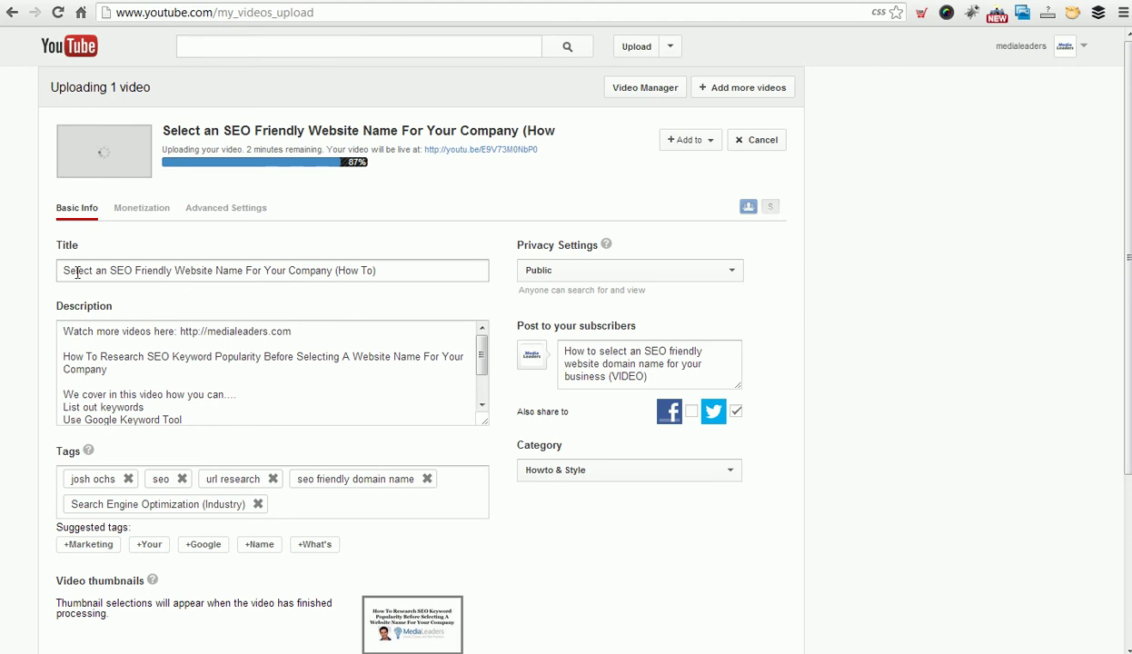
- Review the video title and the first description line with its link by highlighting them
left_click_drag(63, 270, 387, 259)
left_click(391, 270)
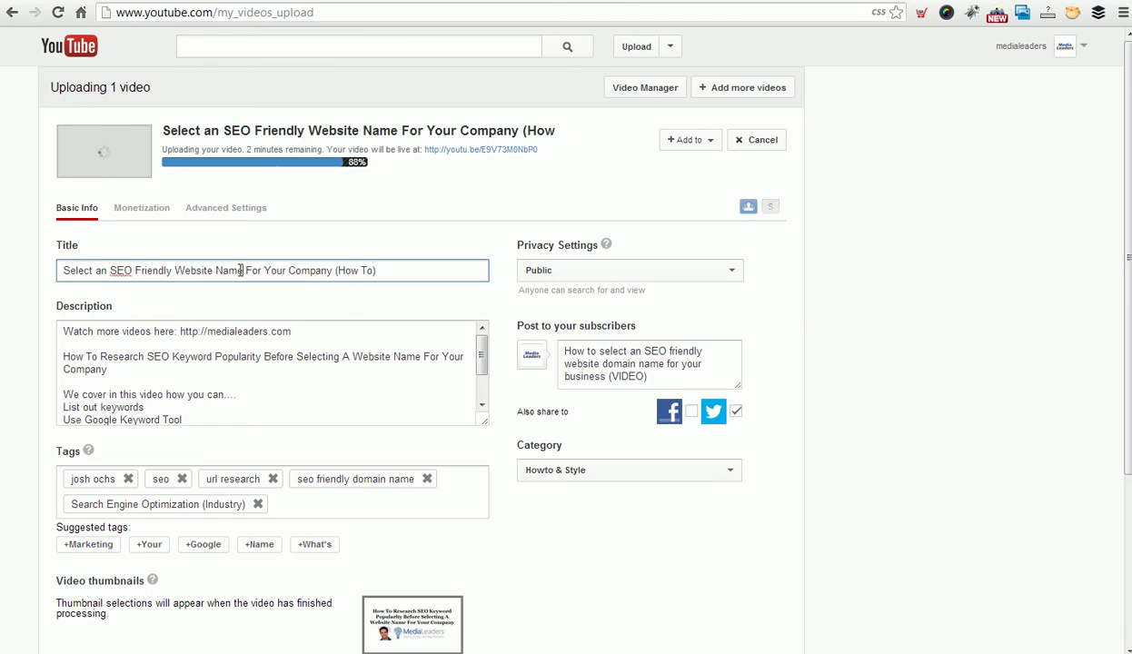
left_click_drag(241, 270, 60, 272)
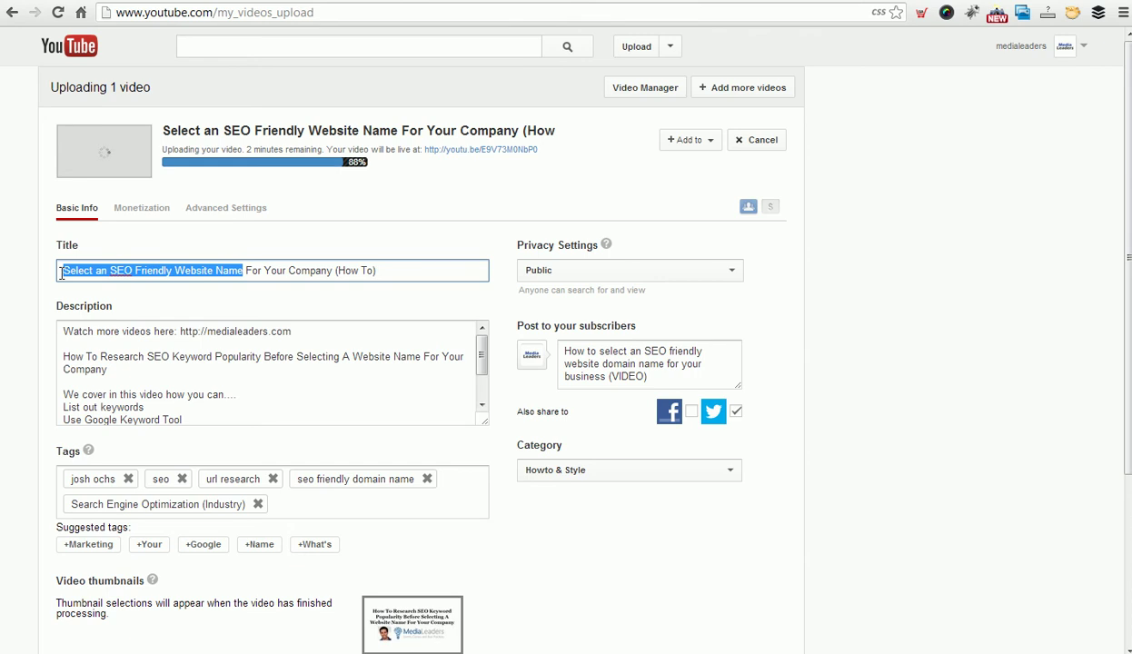
left_click(81, 271)
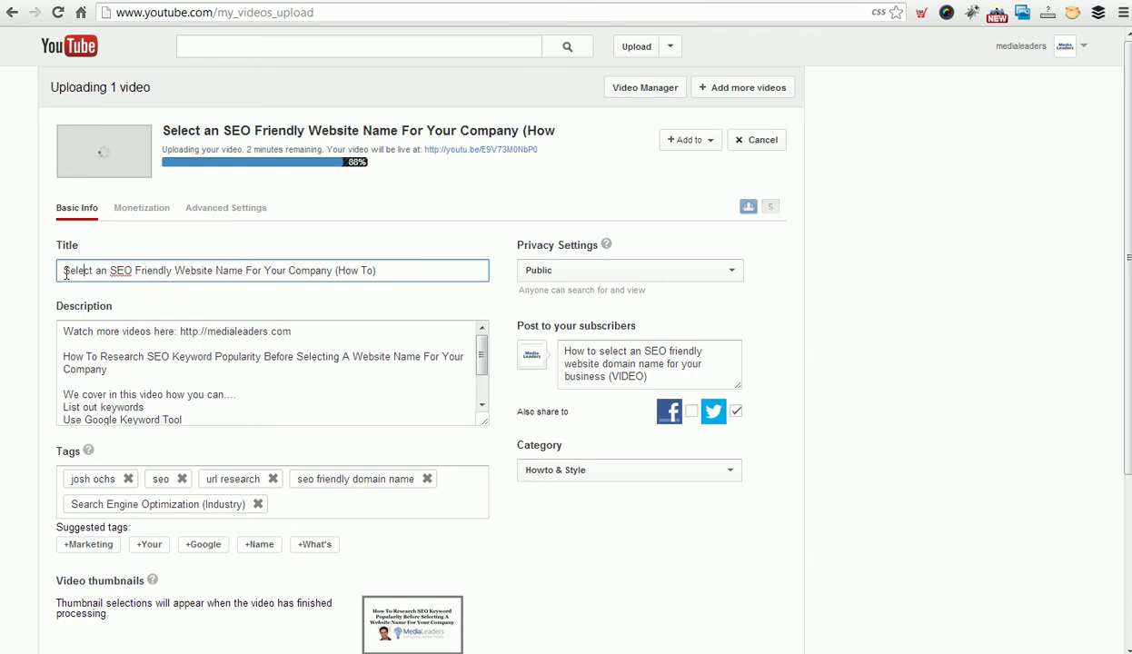
left_click_drag(172, 271, 50, 271)
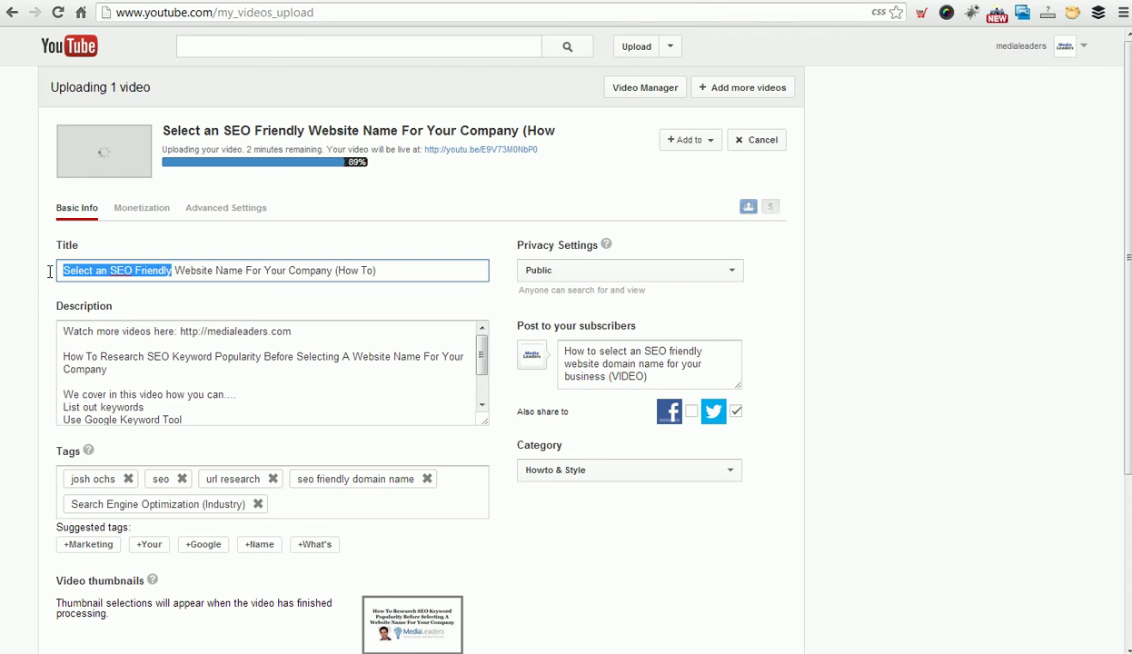
left_click(107, 270)
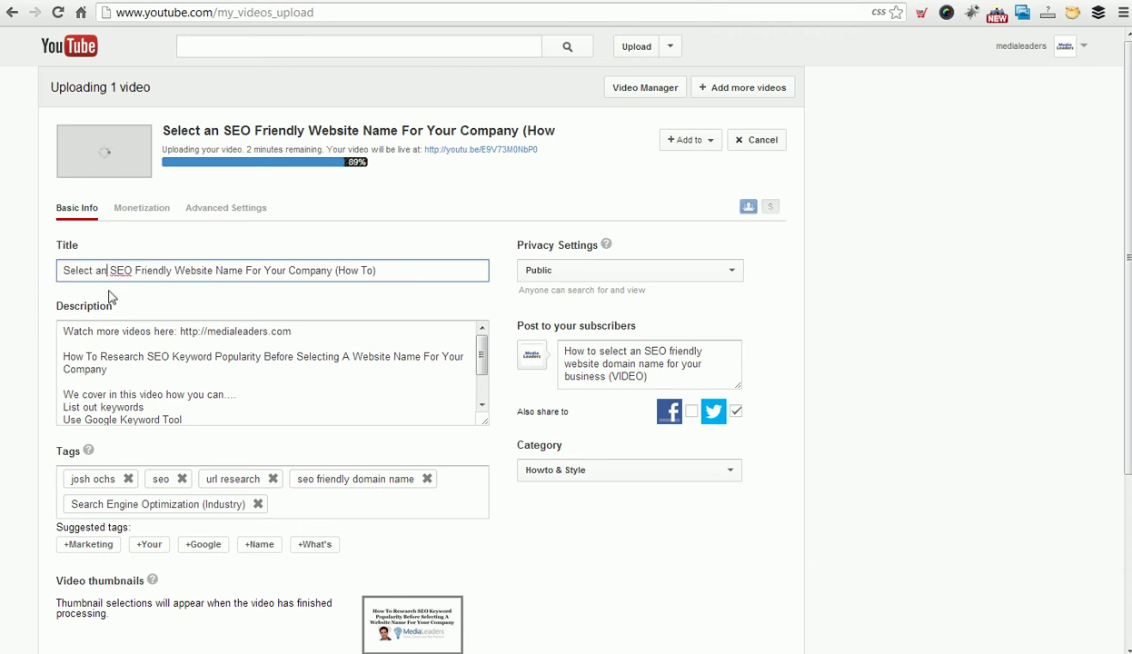
left_click_drag(60, 331, 371, 331)
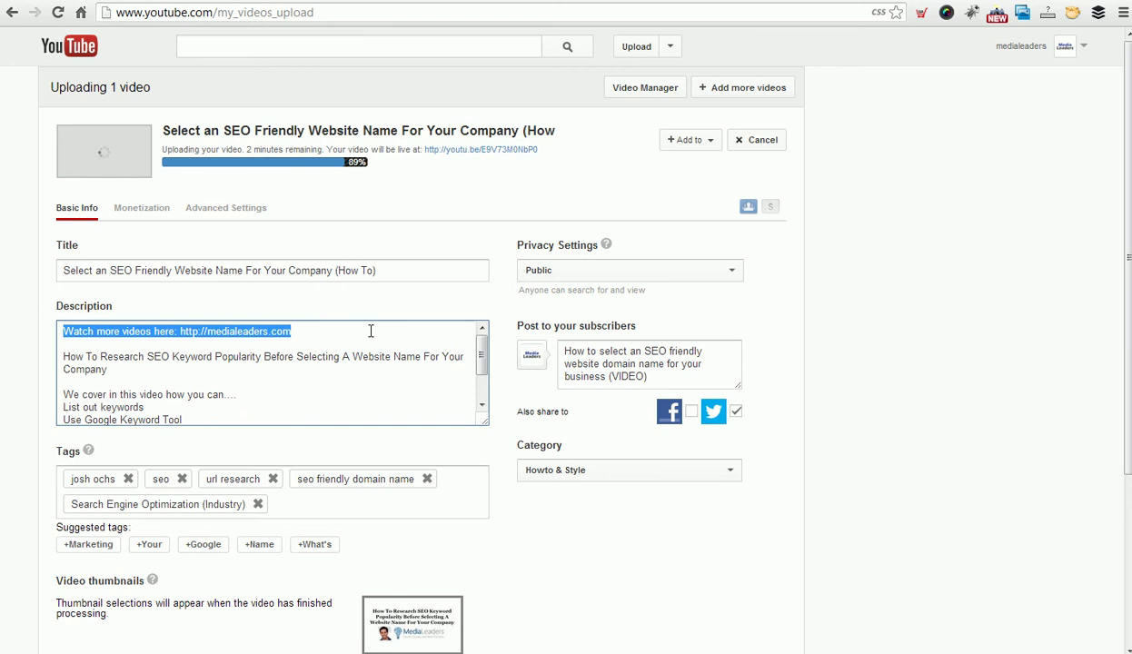
left_click(370, 331)
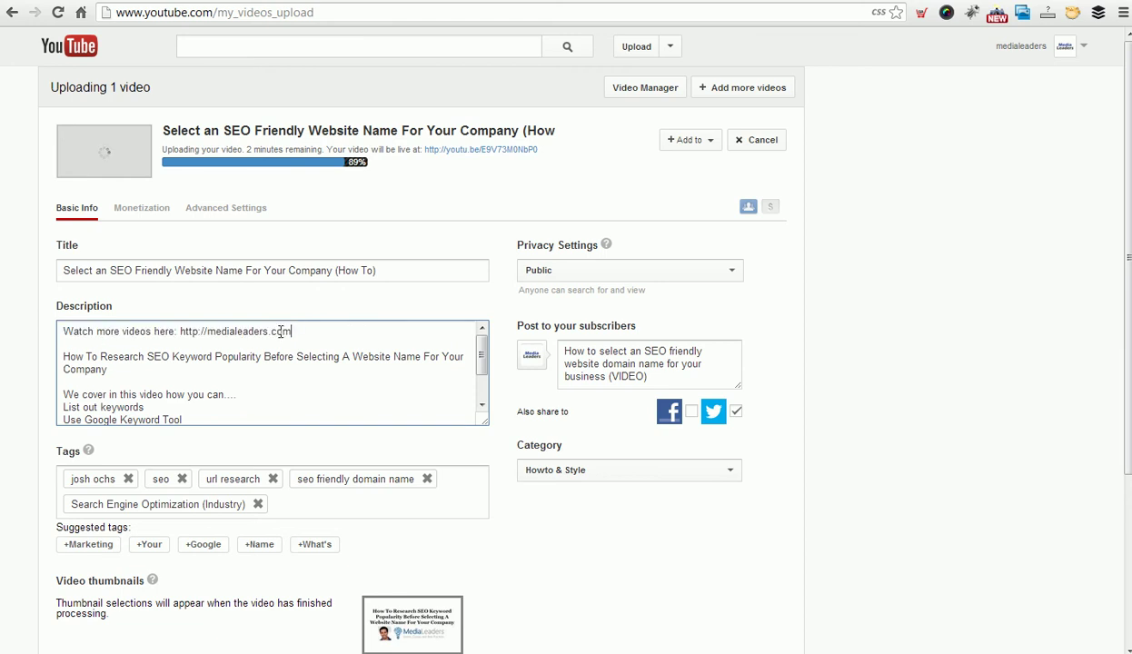
left_click_drag(290, 331, 63, 335)
left_click(63, 333)
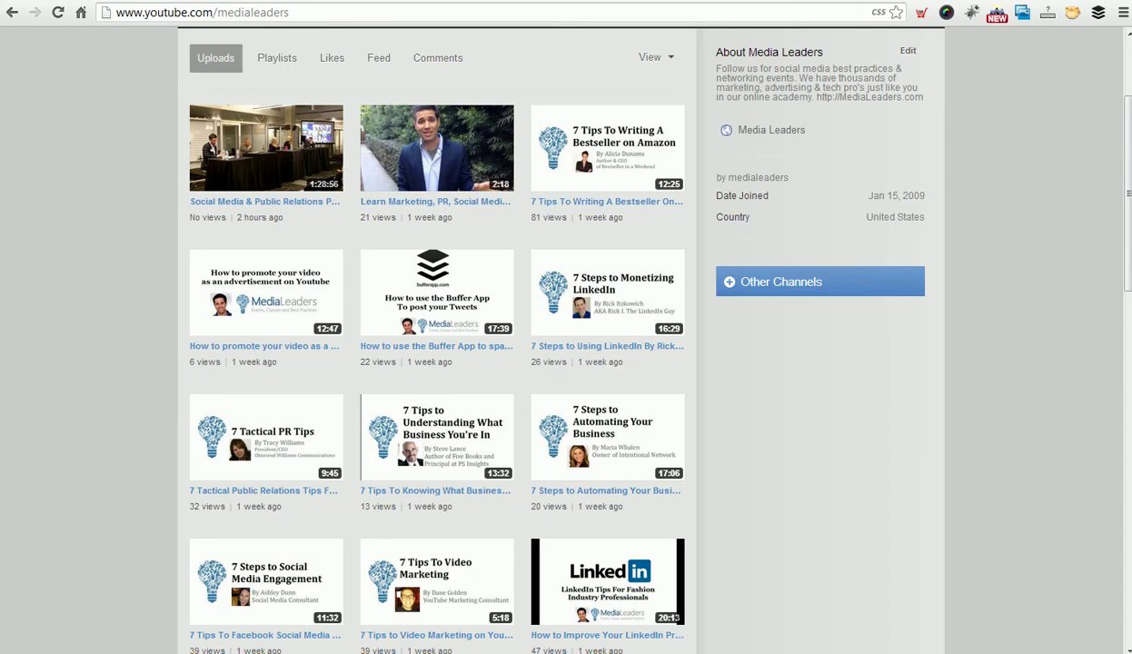
- Open the Amazon bestseller tips video and expand its full description
left_click(604, 172)
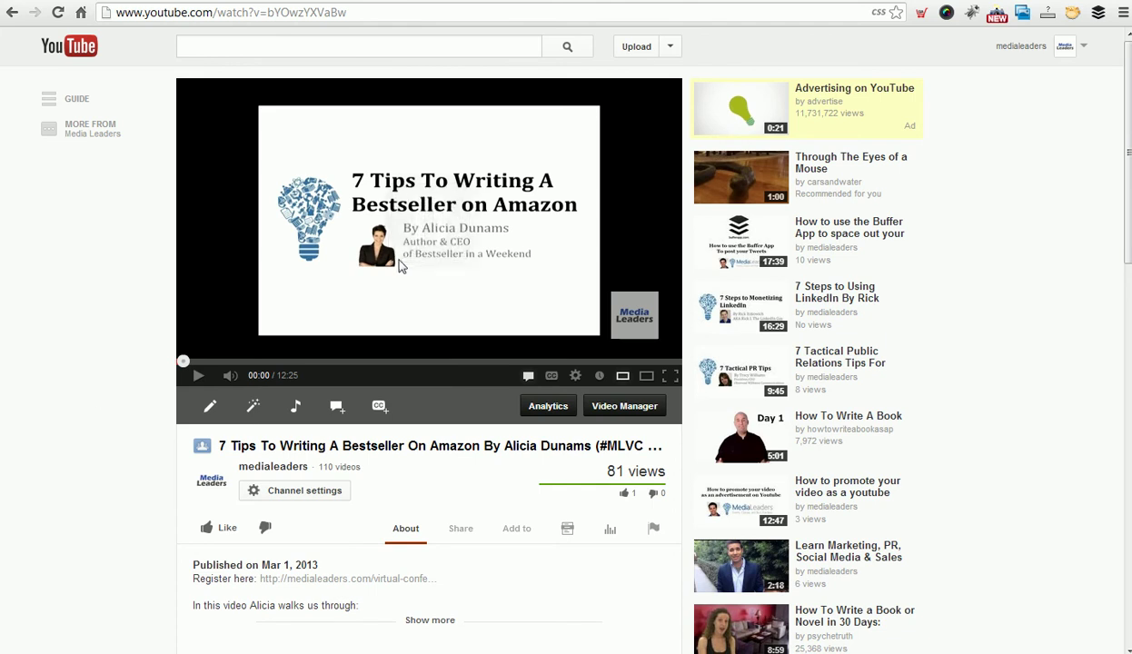
scroll(98, 390, "down", 1)
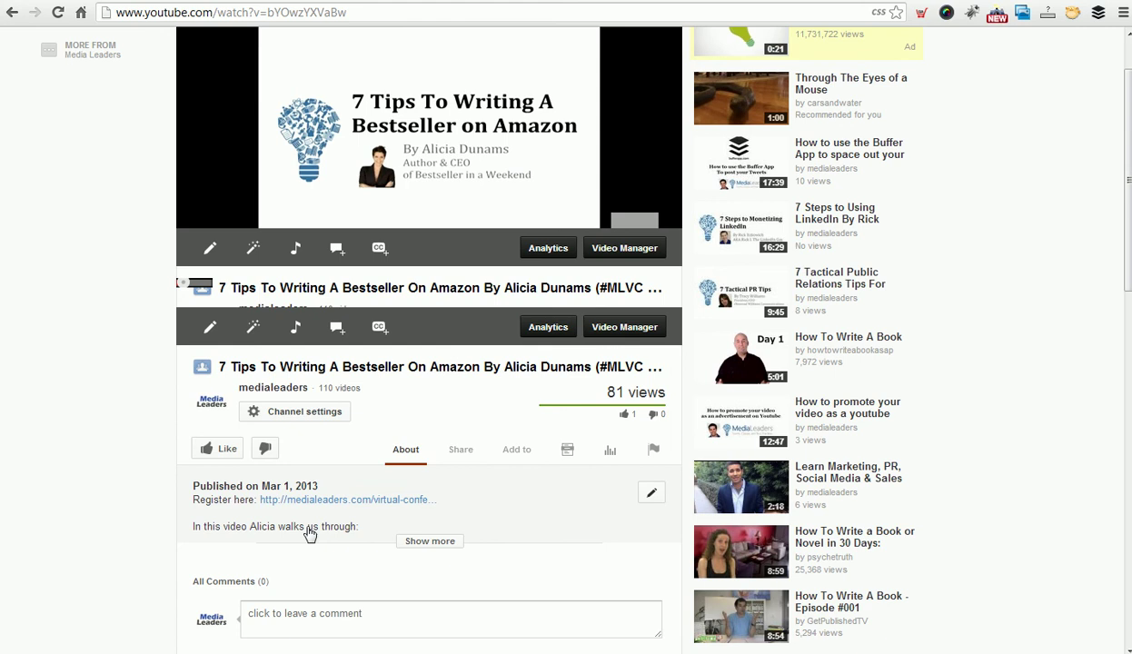
left_click(432, 543)
scroll(434, 549, "down", 1)
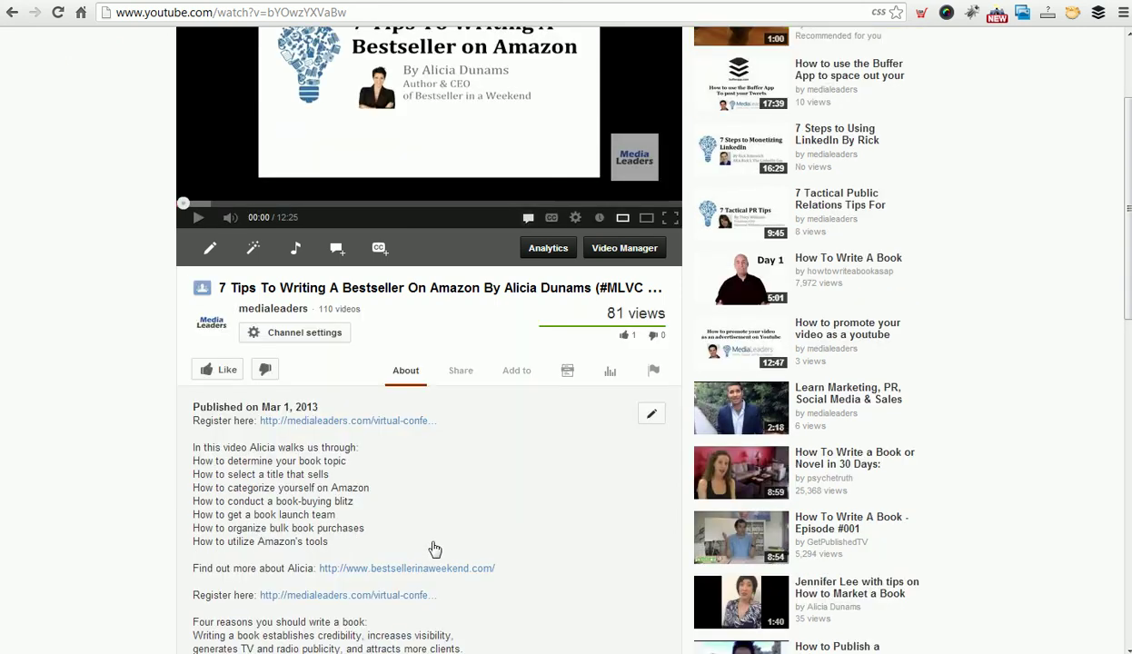
scroll(434, 548, "down", 2)
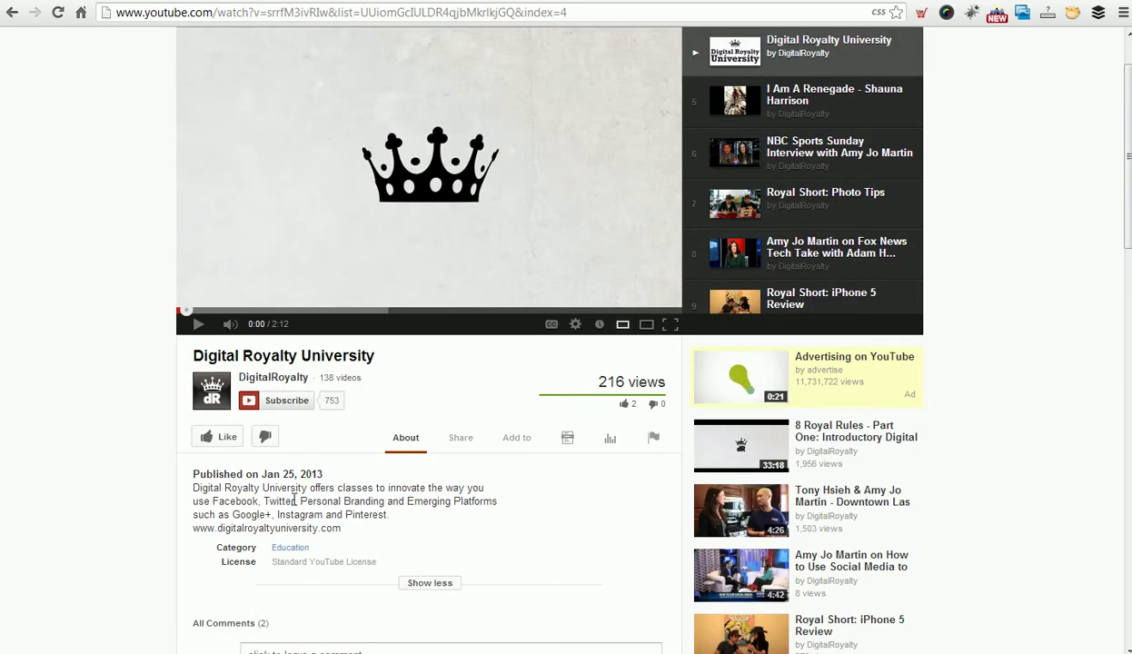
scroll(136, 309, "up", 1)
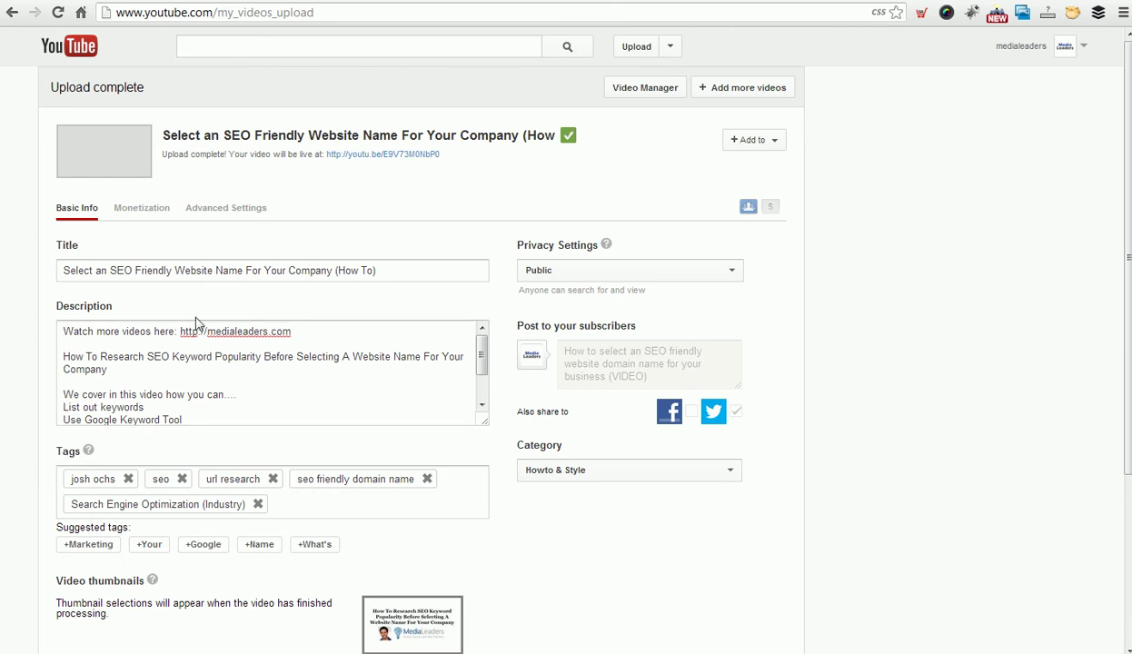
- Enlarge the description box and review its covered-topics list and first line with the link
left_click_drag(62, 331, 235, 404)
left_click(235, 404)
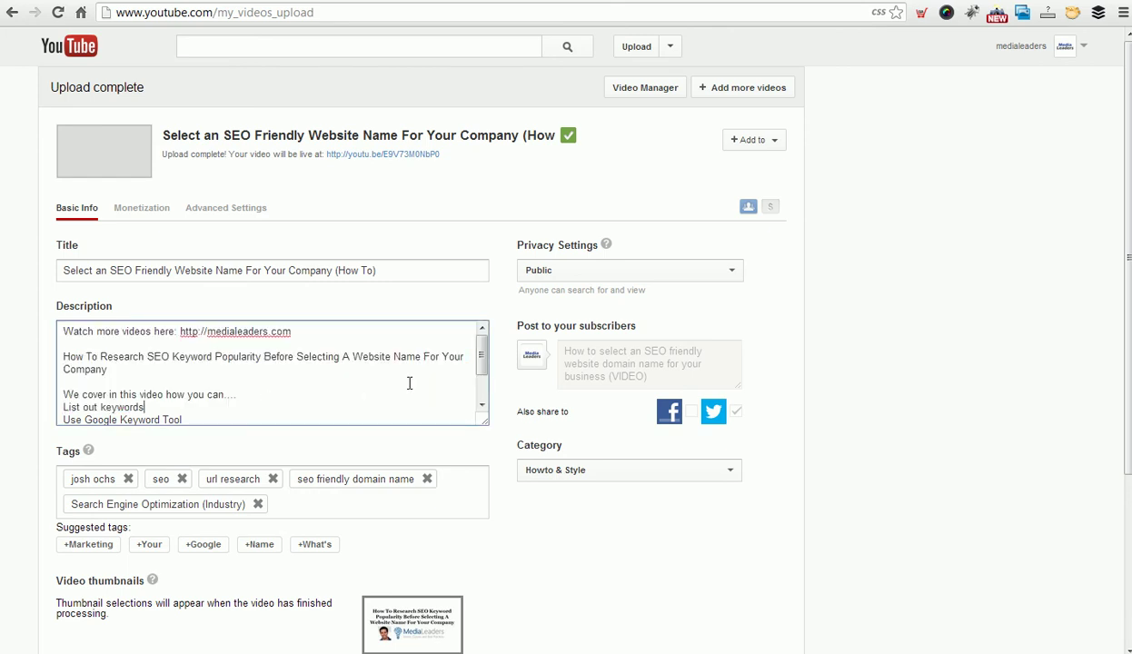
left_click_drag(484, 422, 498, 583)
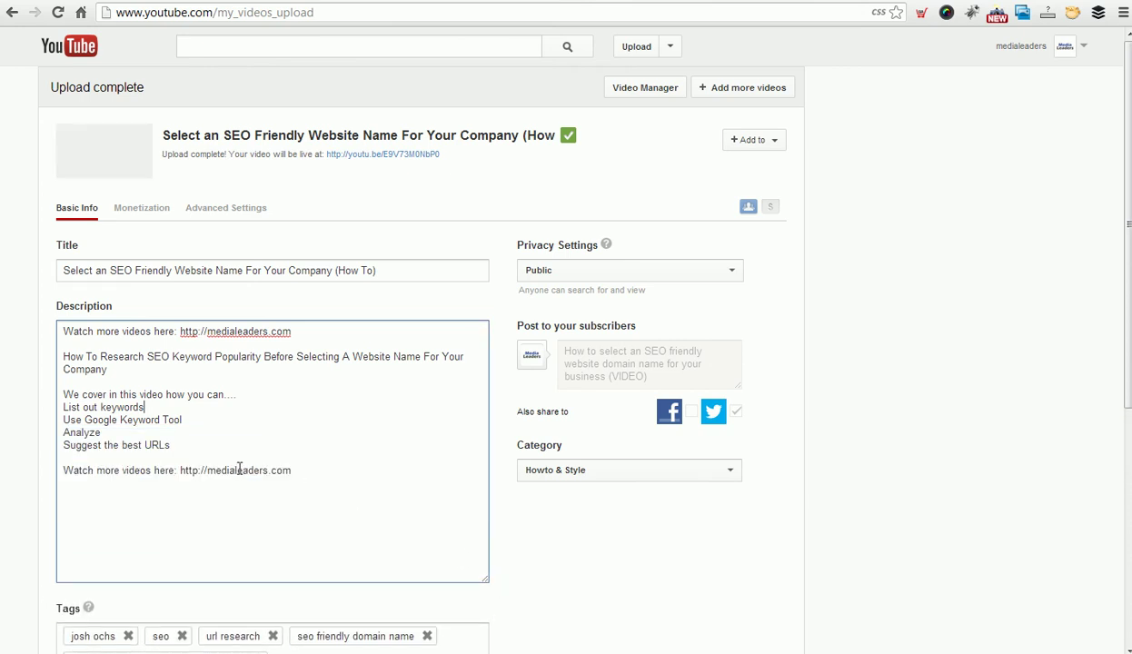
double_click(71, 394)
left_click_drag(108, 406, 64, 394)
left_click(199, 443)
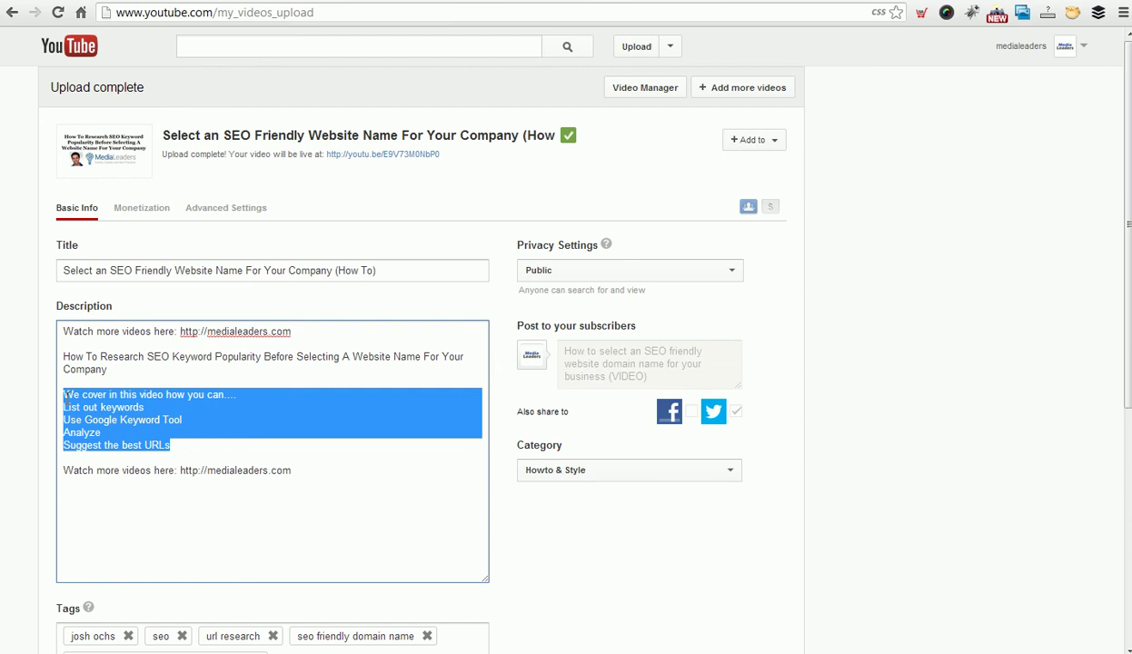
left_click(64, 396)
left_click_drag(64, 331, 317, 330)
left_click(316, 330)
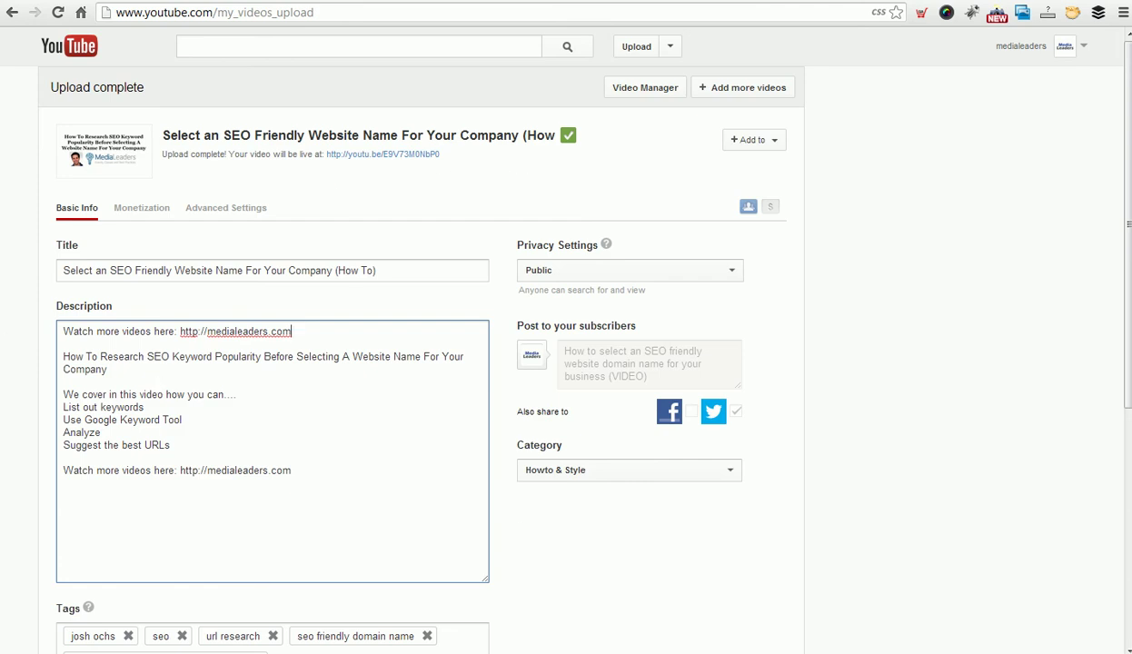
key("Tab")
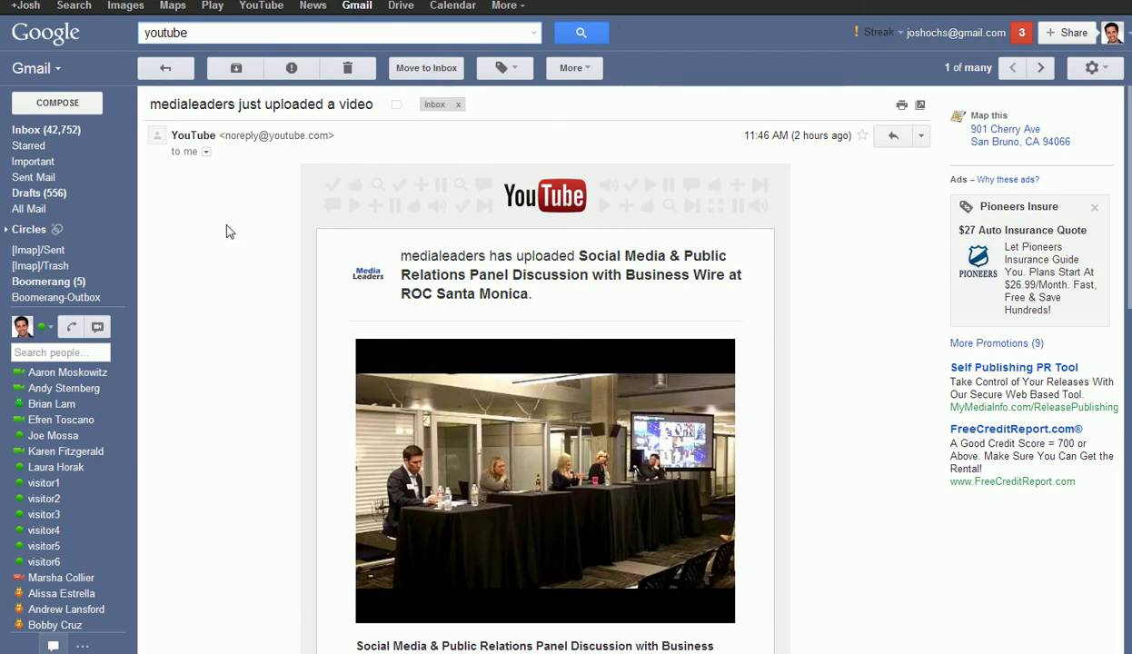
- Review the notification email's upload announcement headline
left_click_drag(401, 256, 582, 298)
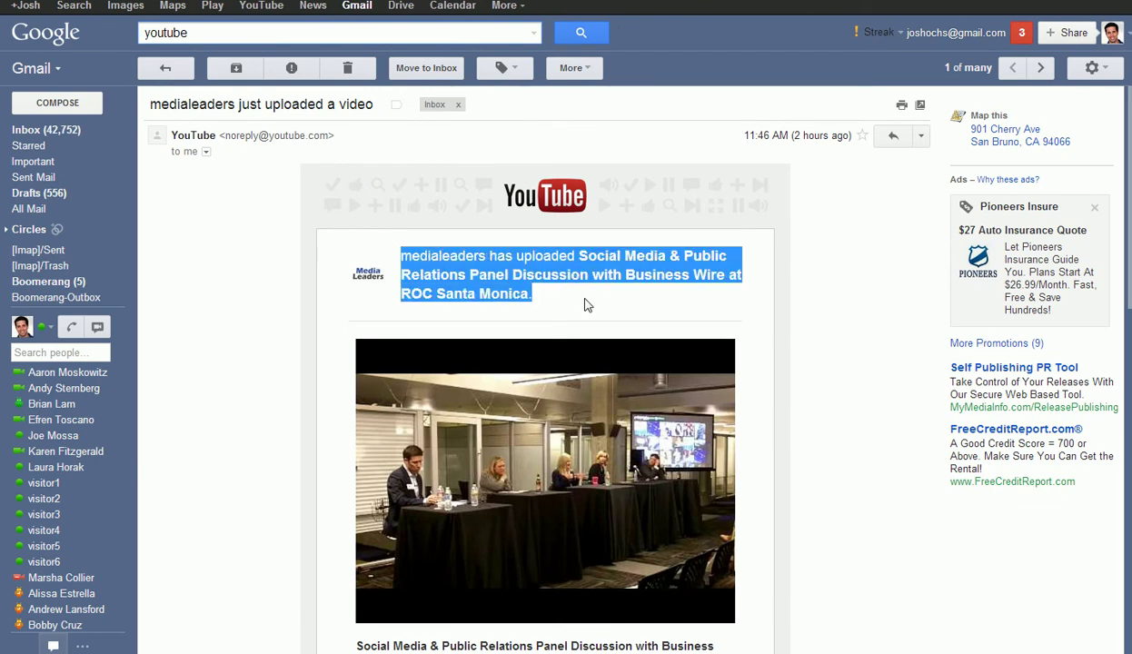
left_click(573, 297)
left_click_drag(410, 256, 576, 292)
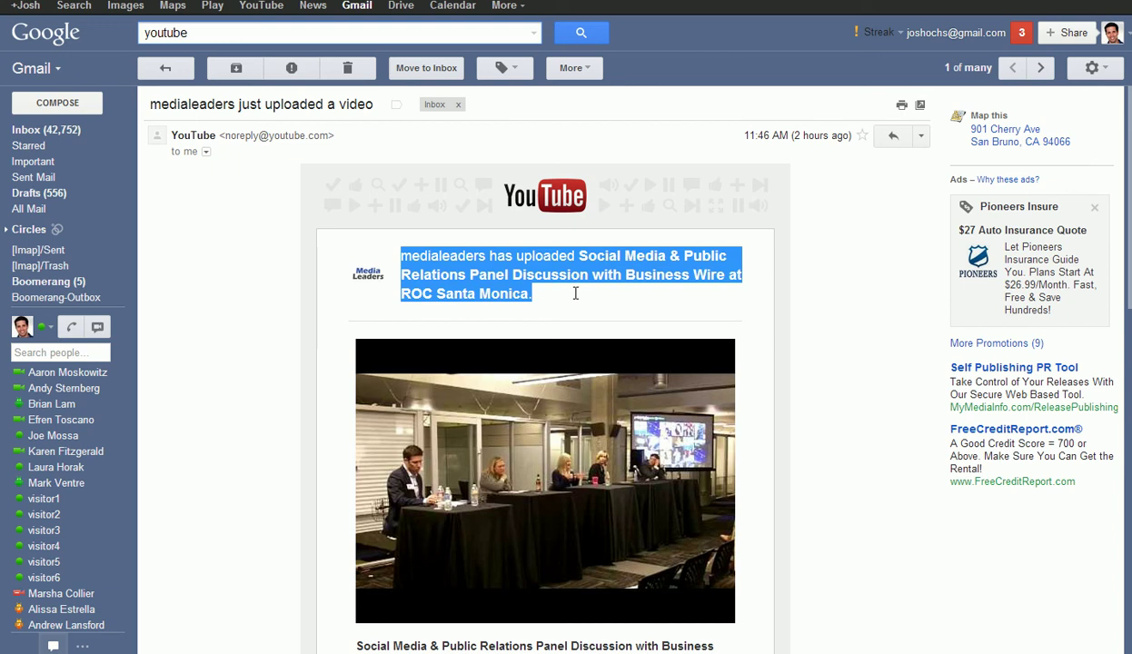
left_click(576, 297)
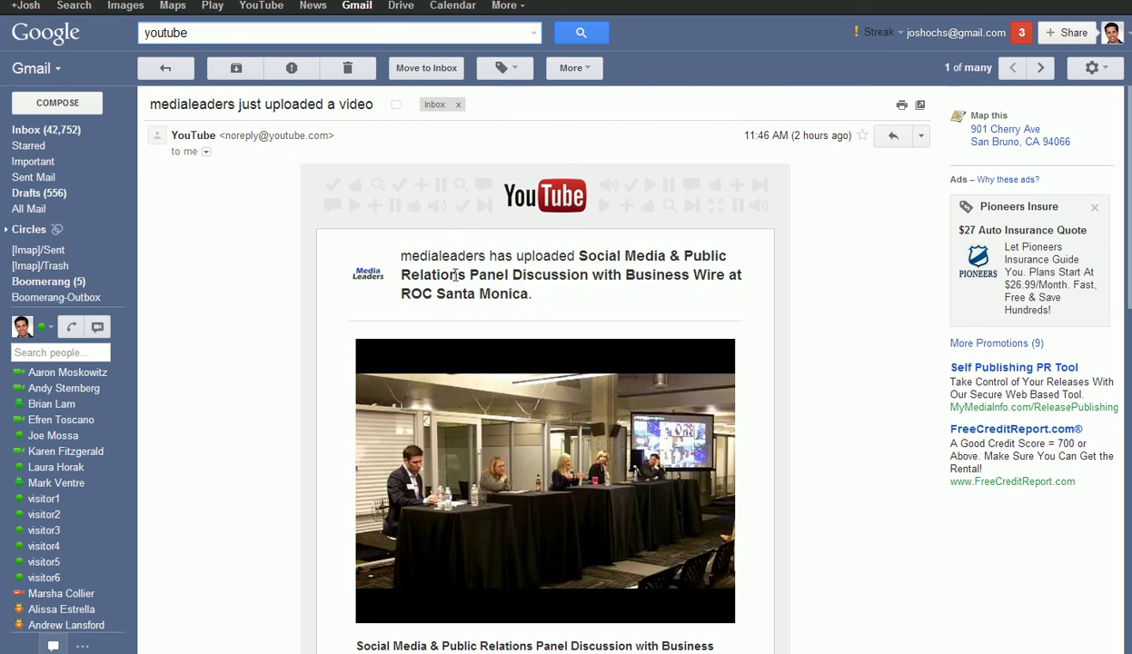
- Read through the email's description, follow-us links and video card text
scroll(902, 171, "down", 1)
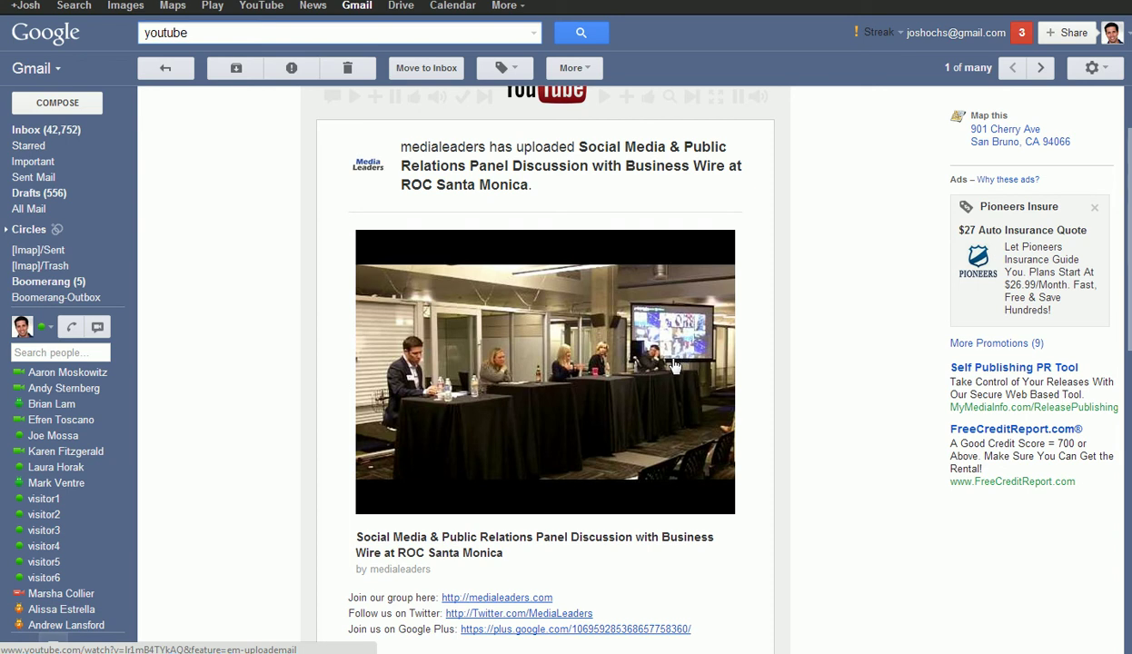
scroll(800, 338, "down", 4)
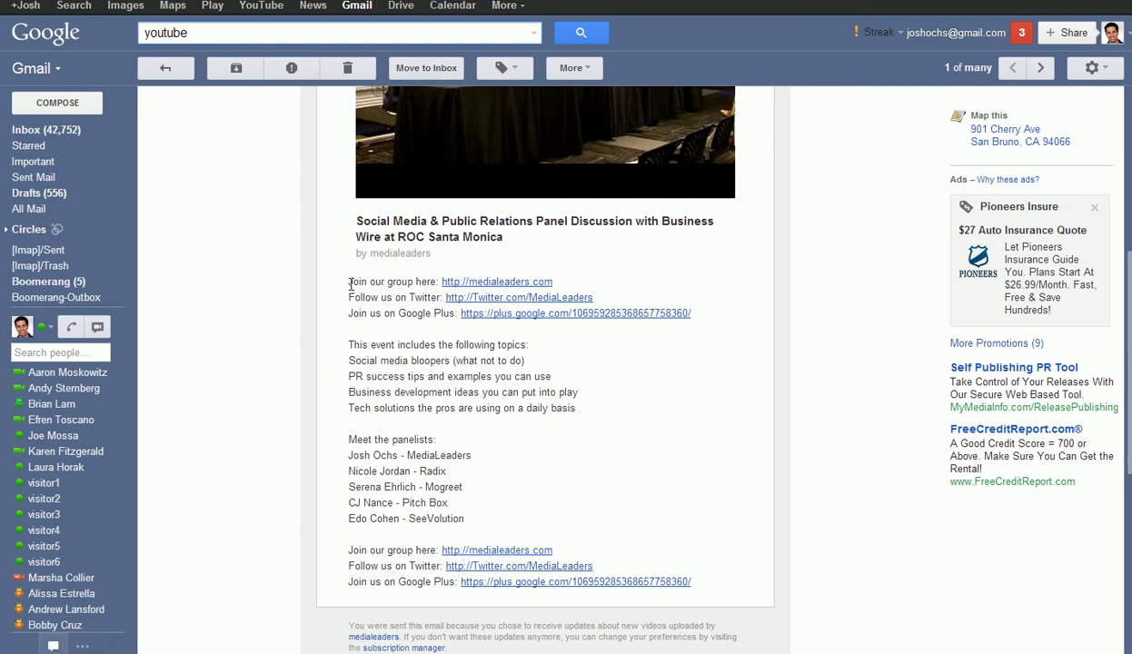
left_click_drag(350, 288, 757, 566)
left_click(562, 452)
left_click_drag(350, 281, 724, 314)
left_click(724, 320)
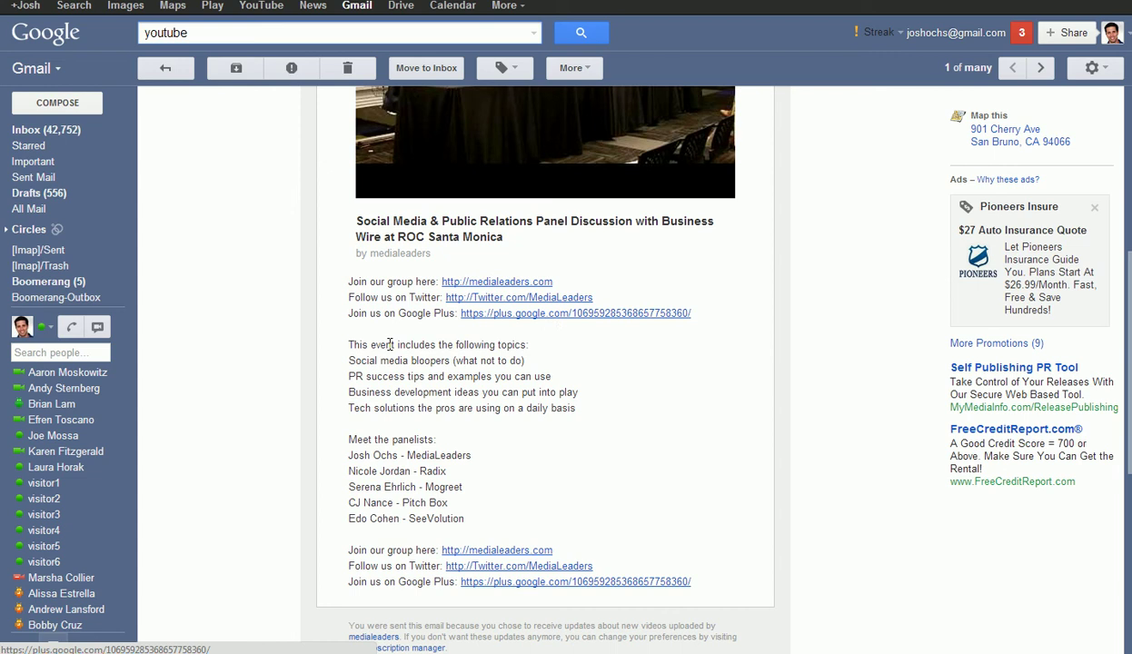
left_click_drag(336, 334, 565, 389)
left_click(586, 398)
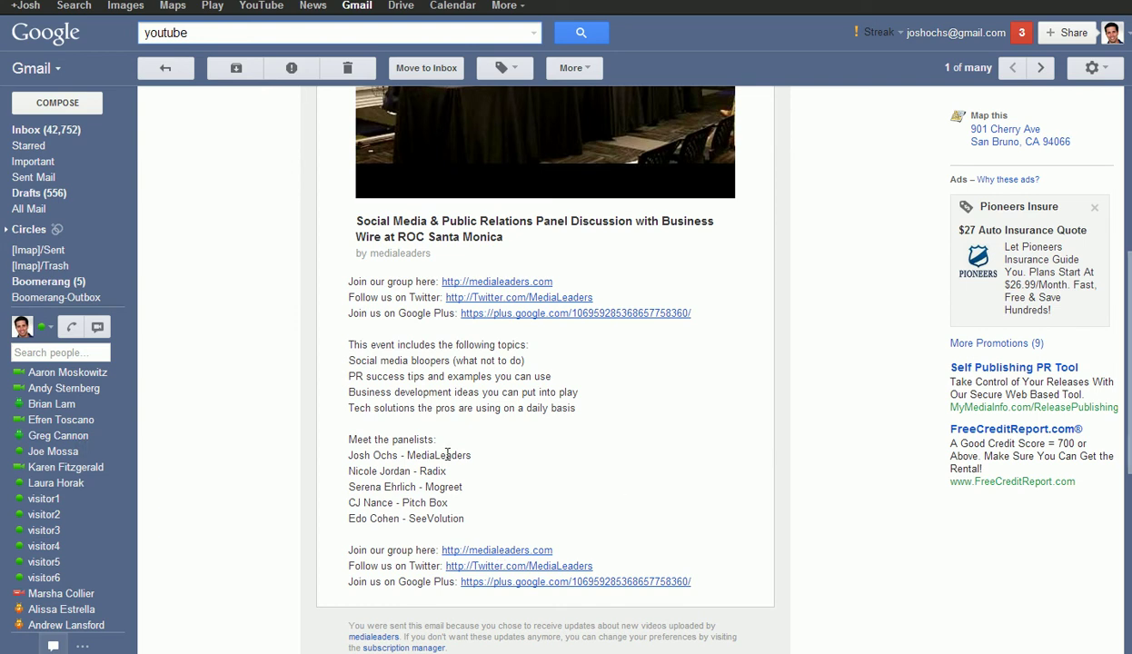
scroll(450, 455, "up", 3)
scroll(586, 415, "up", 1)
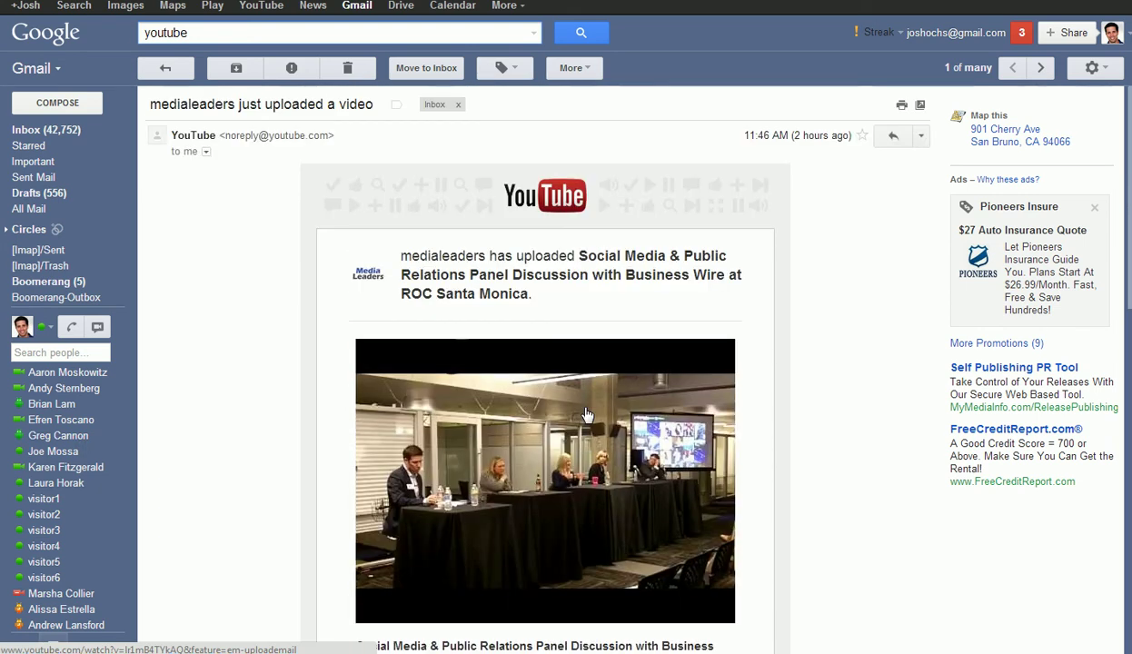
- Open the emailed video on its YouTube watch page, pause it and expand its description
left_click(568, 491)
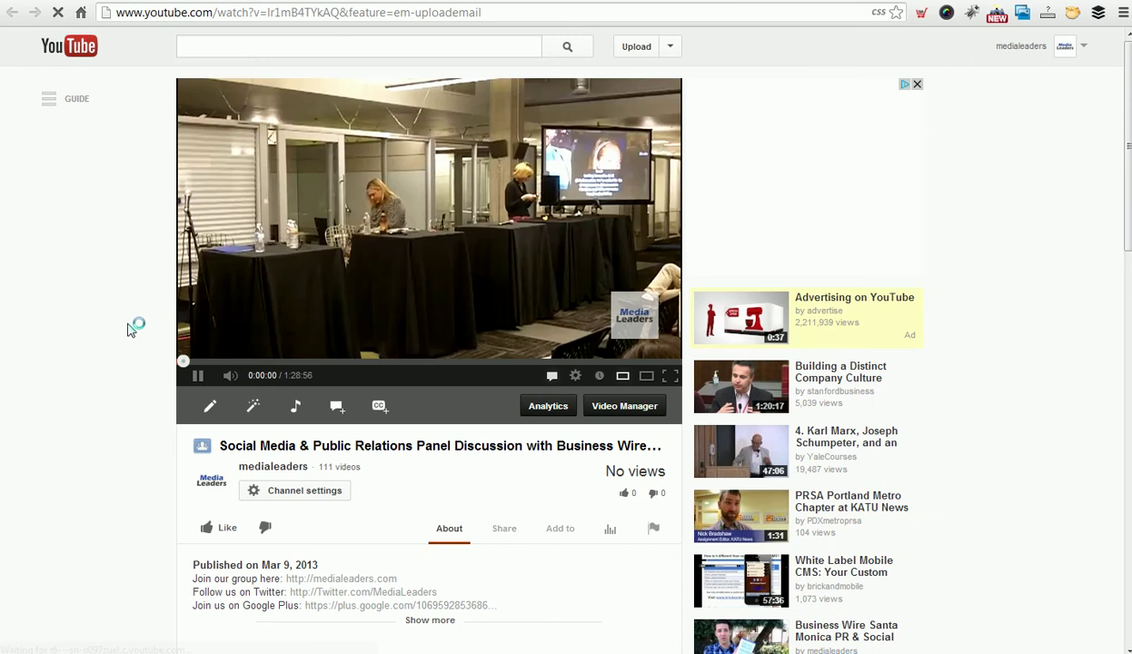
left_click(275, 353)
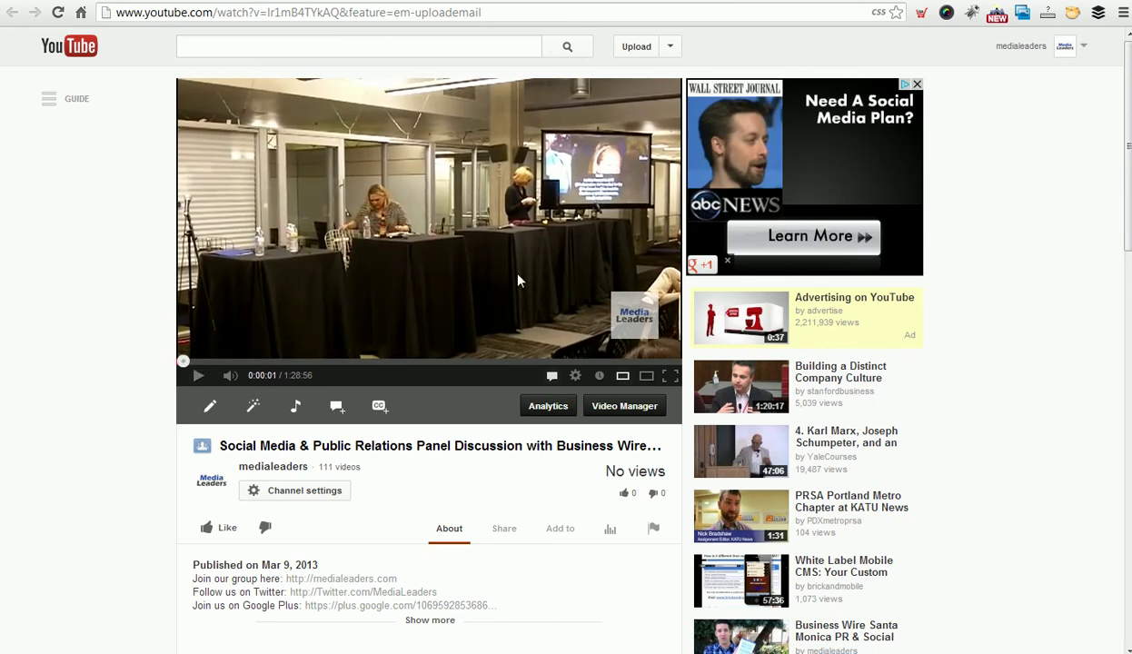
scroll(172, 454, "down", 1)
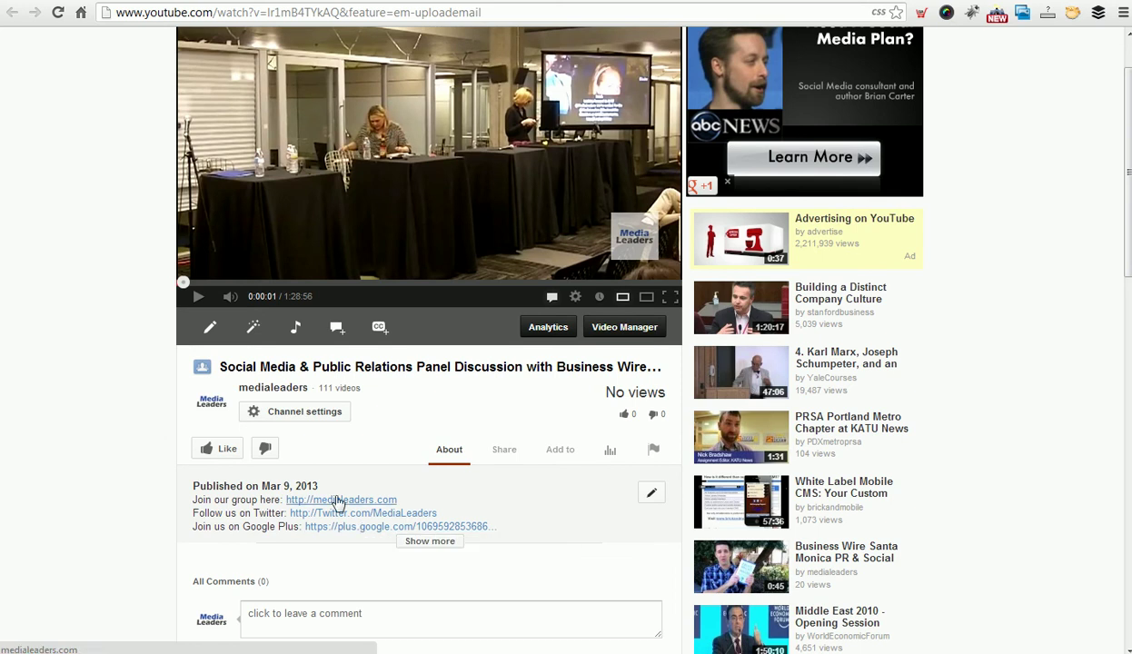
left_click(436, 542)
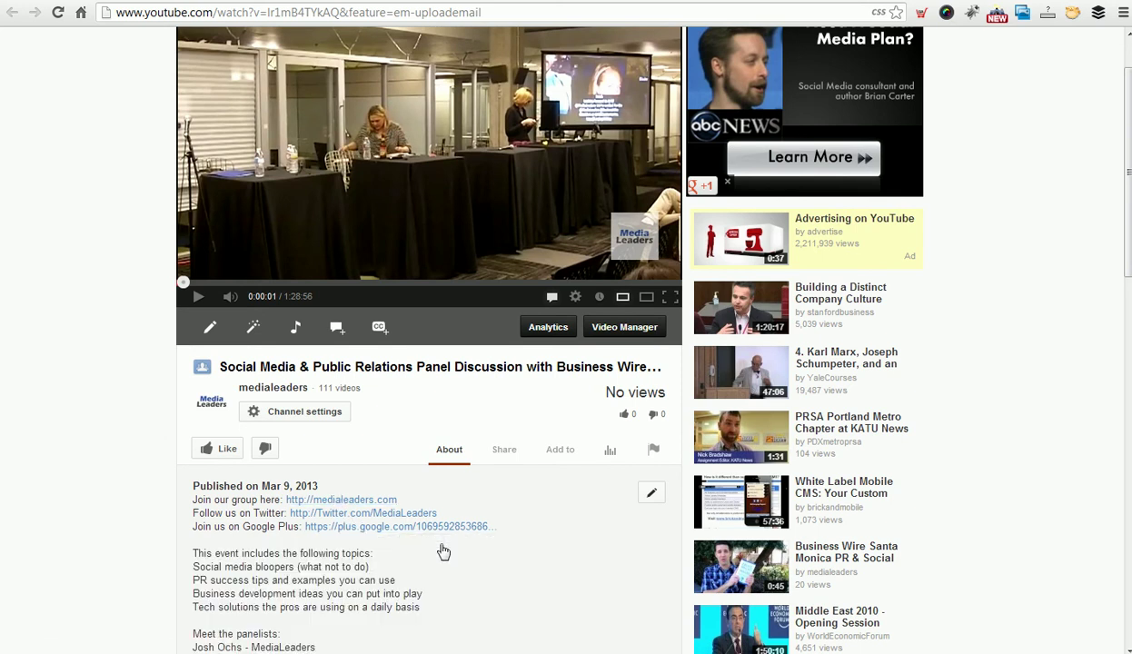
scroll(353, 507, "down", 2)
scroll(353, 518, "up", 3)
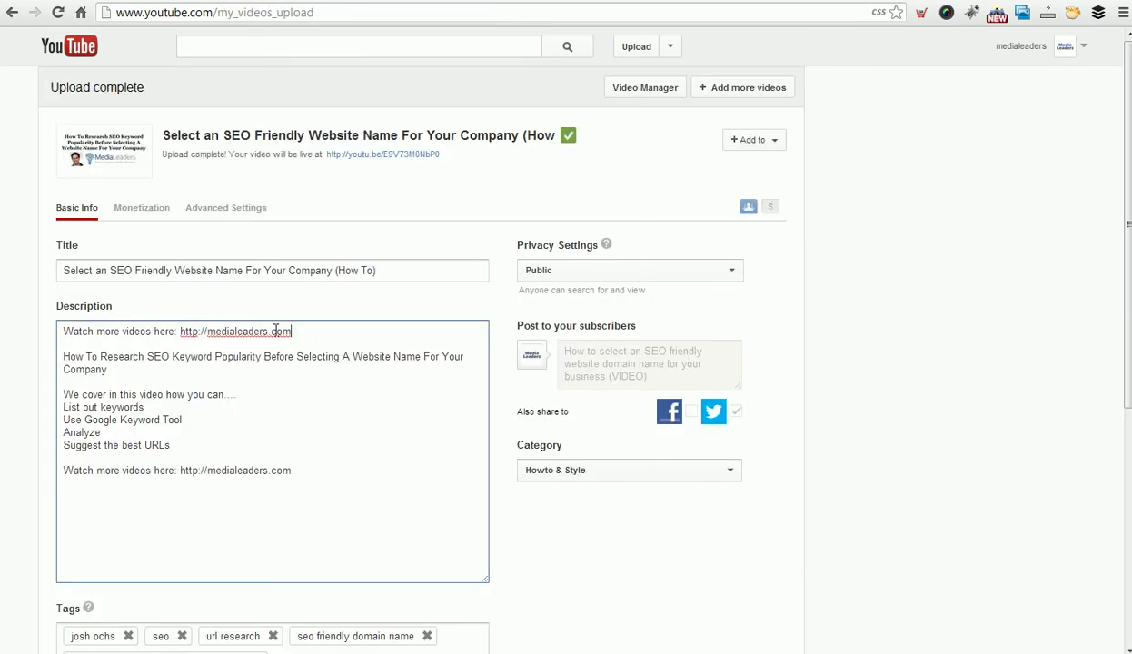
- Select the medialeaders.com description link, then open the SEO video's watch page and pause it at 00:03
left_click_drag(296, 332, 182, 334)
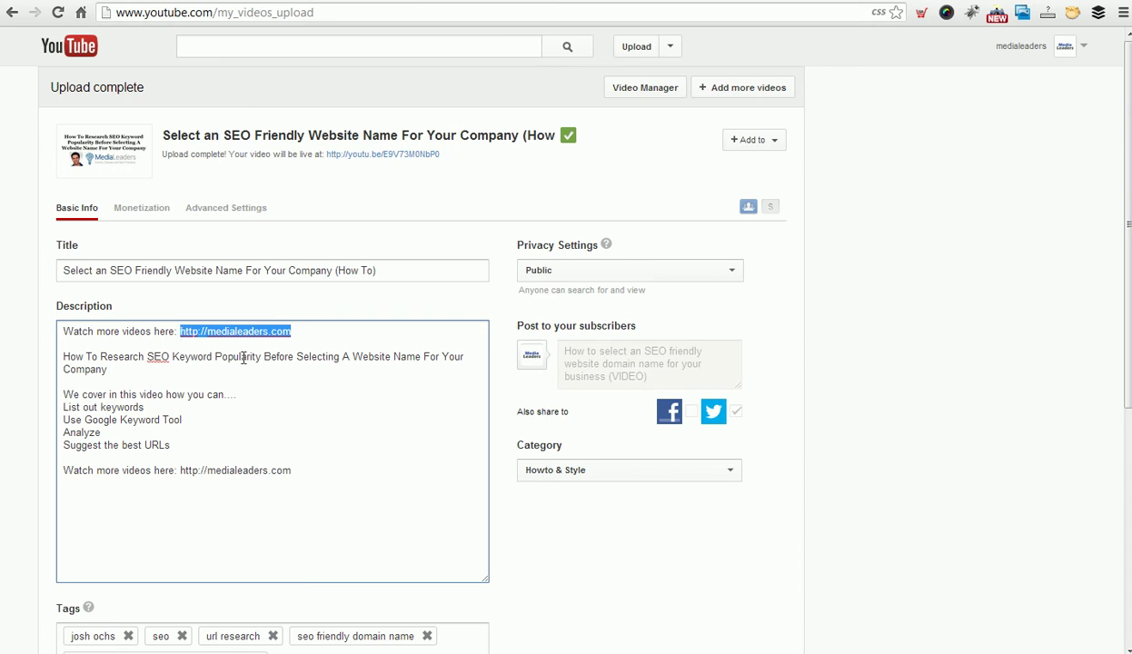
left_click(351, 157)
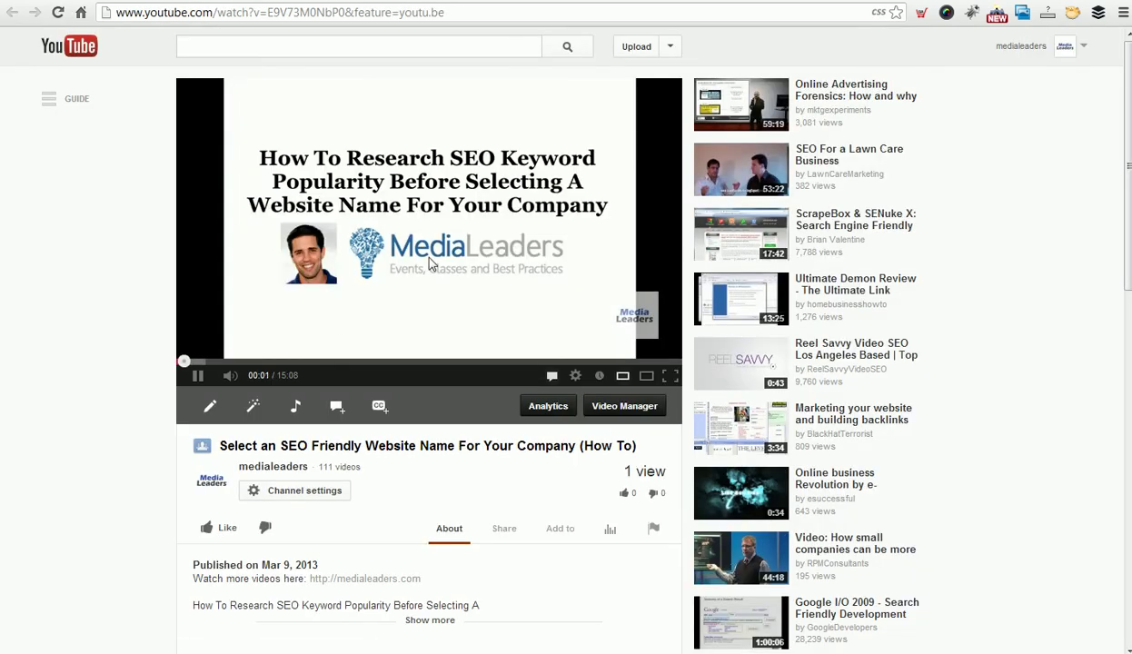
left_click(429, 263)
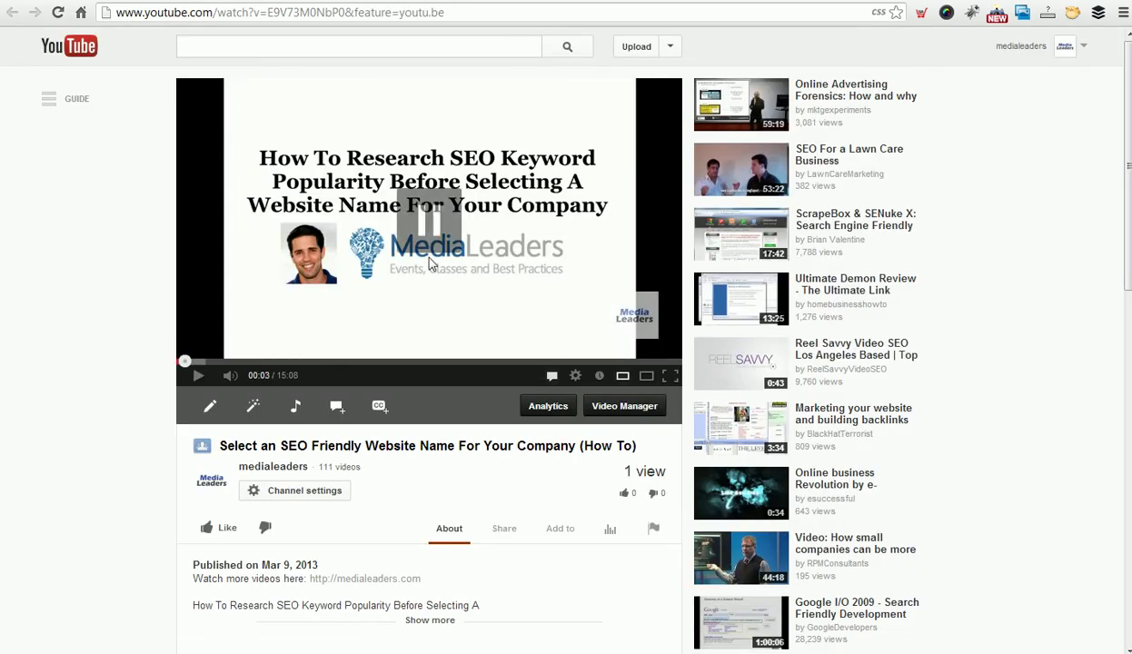
- Open the SEO video's annotation editor and add a speech bubble timed 0:00:01.6 to 0:00:06.6
left_click(337, 411)
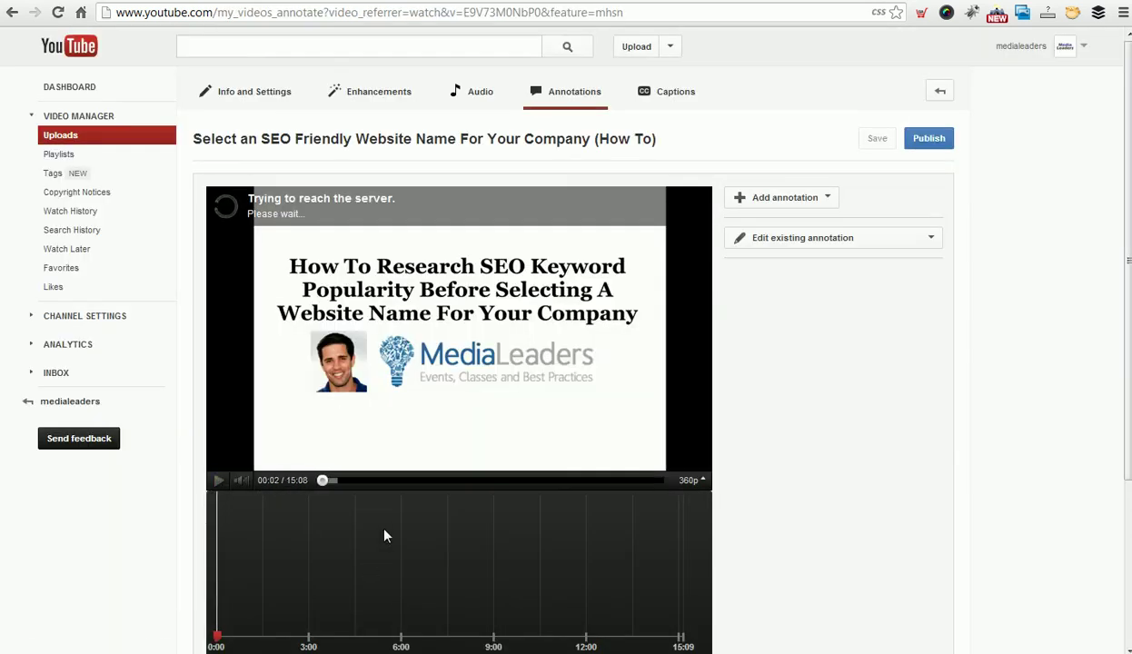
left_click(372, 385)
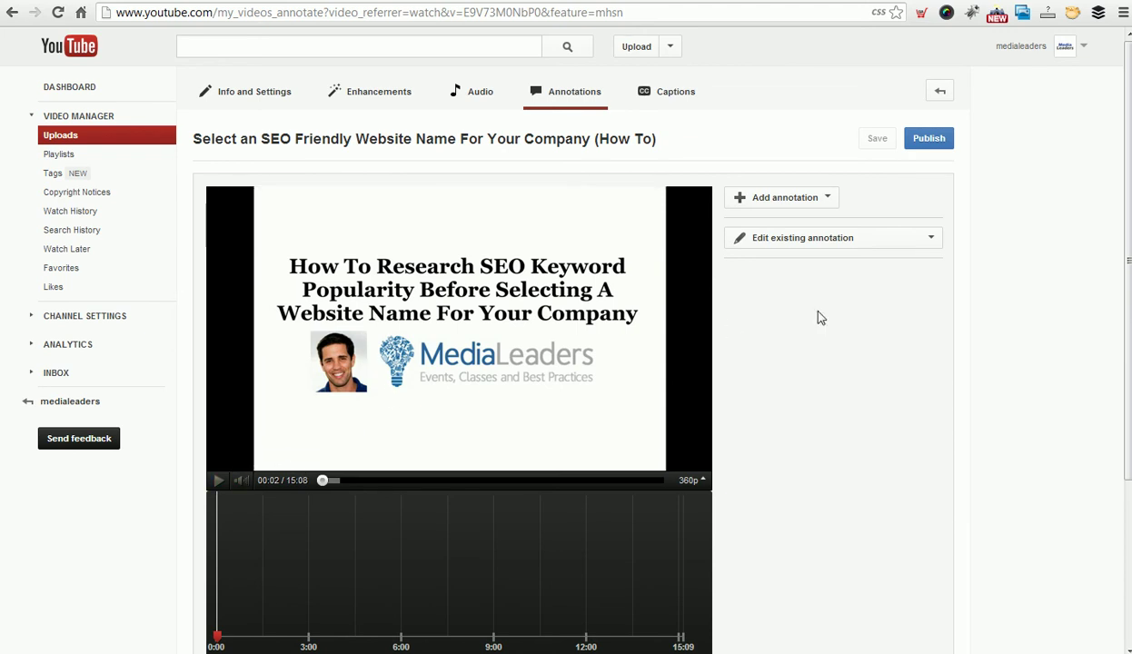
left_click(828, 200)
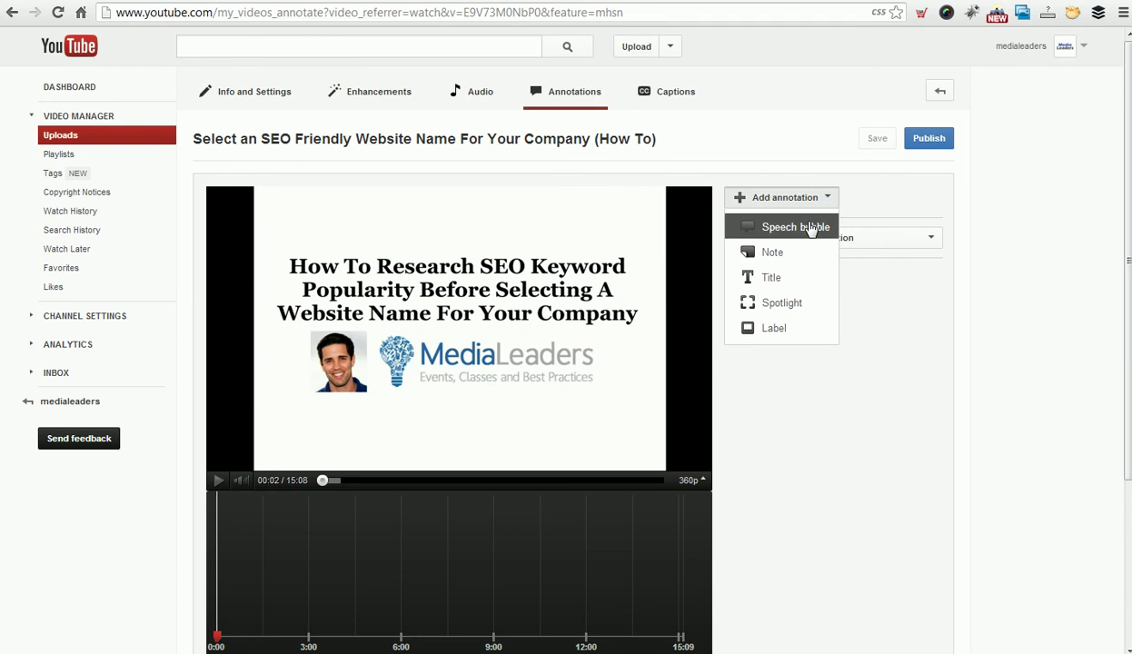
left_click(786, 228)
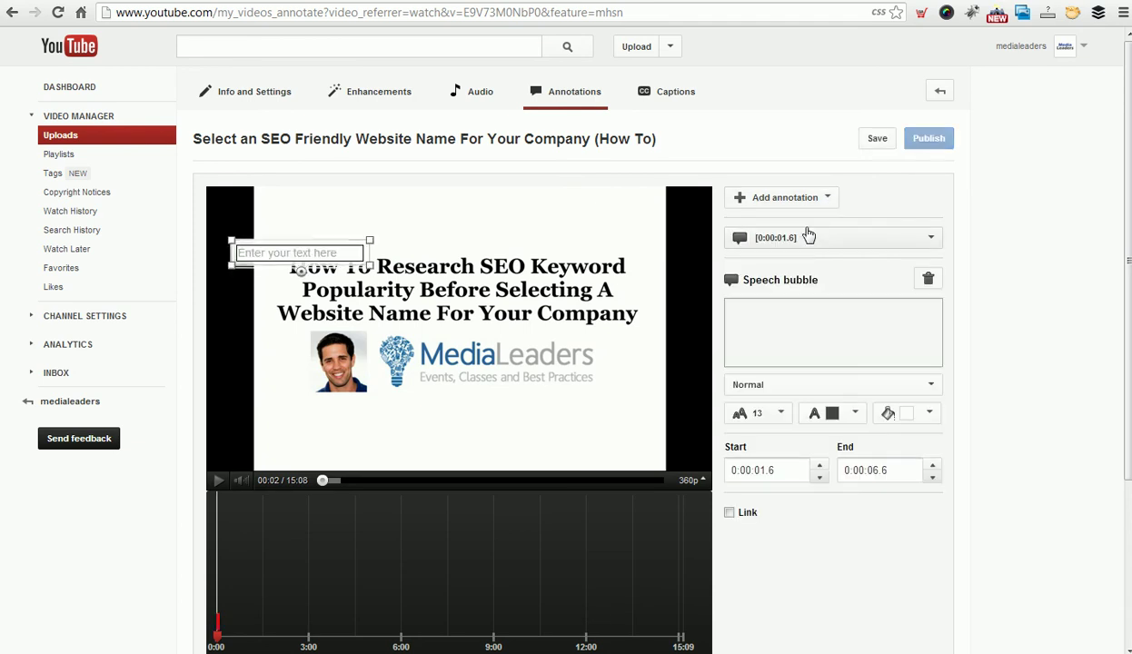
- Paste the SUBSCRIBE text into the bubble, move it bottom-left, and style it white text on grey
left_click(310, 254)
type("SUBSCRIBE below to get more videos like this each week")
mouse_move(353, 249)
left_mouse_down()
mouse_move(307, 398)
mouse_move(319, 438)
left_mouse_up()
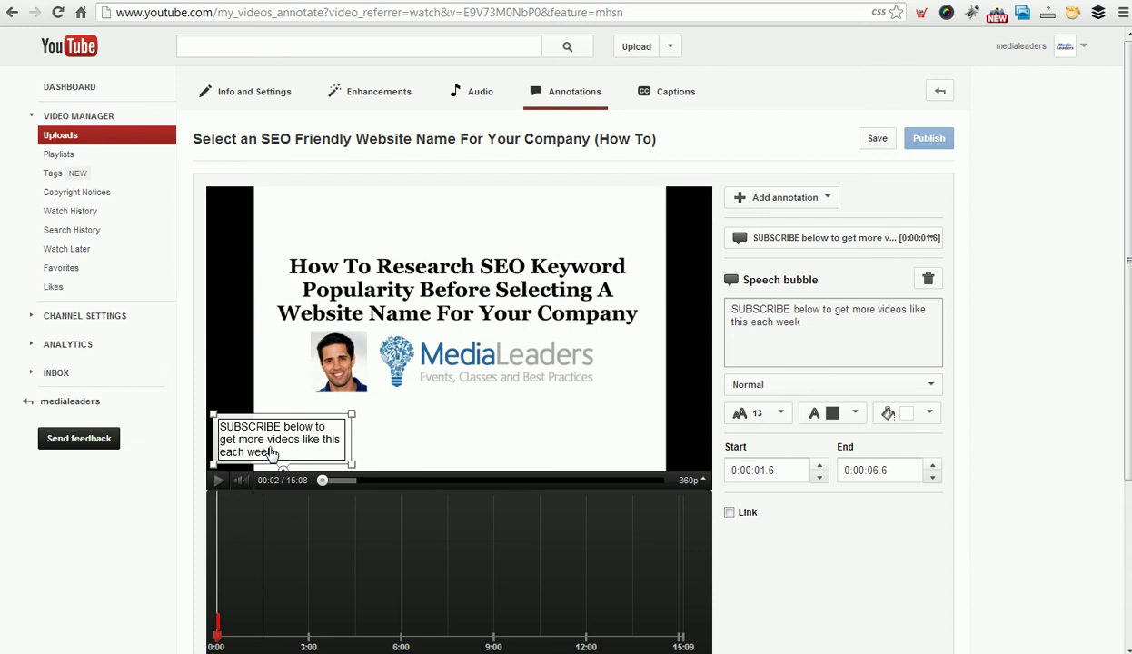
left_click(835, 416)
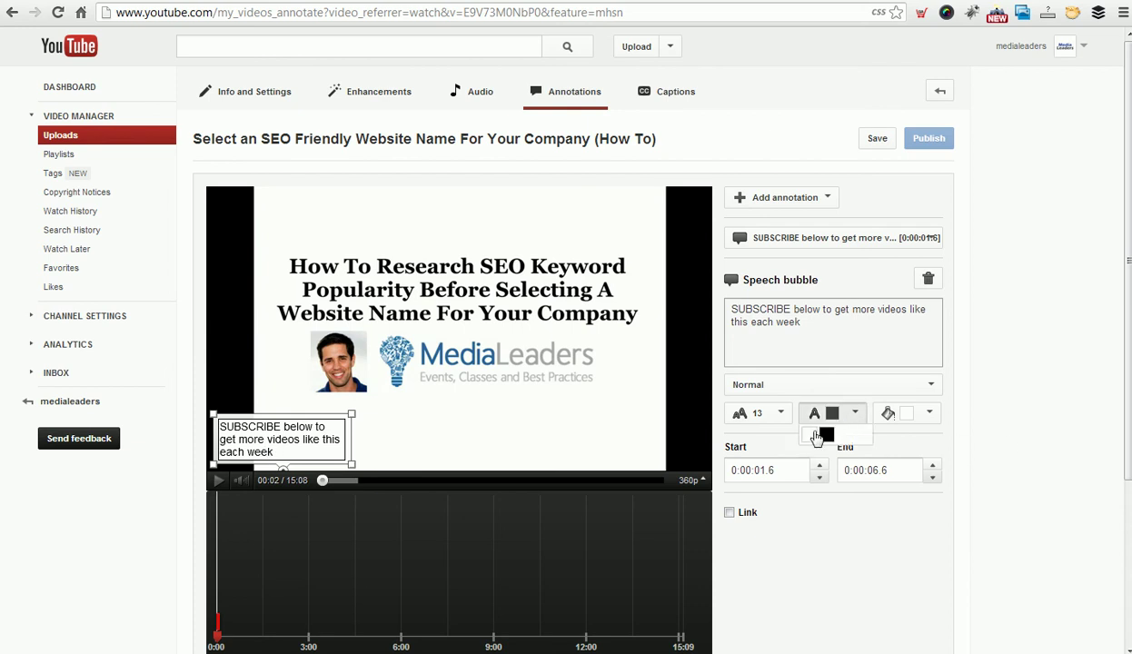
left_click(808, 435)
left_click(914, 416)
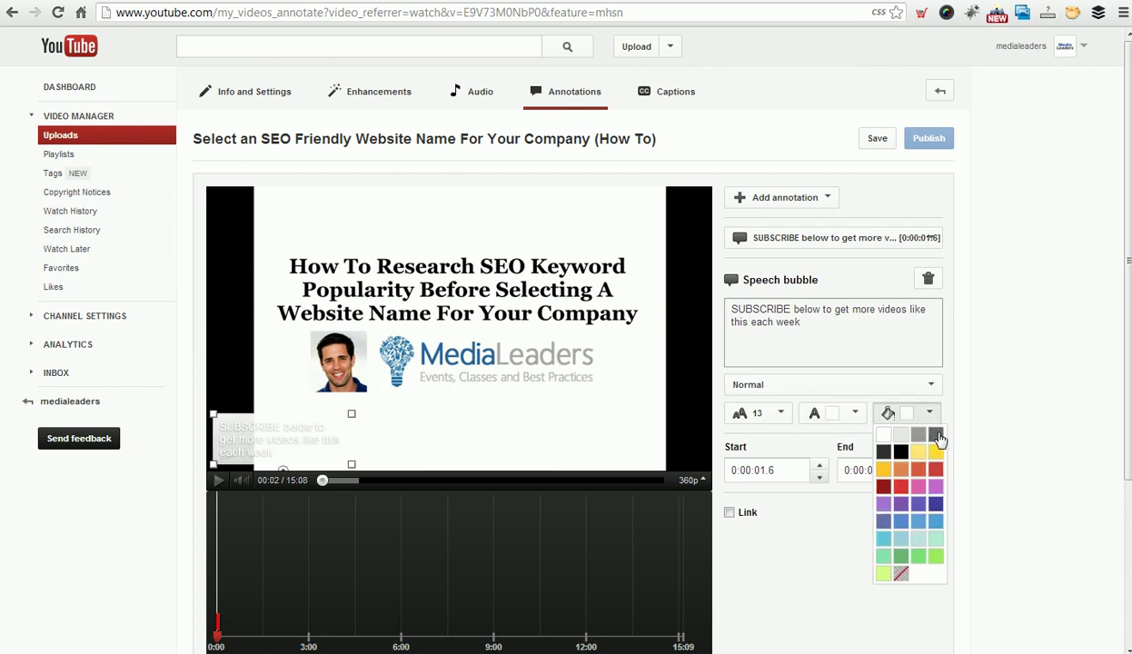
left_click(917, 432)
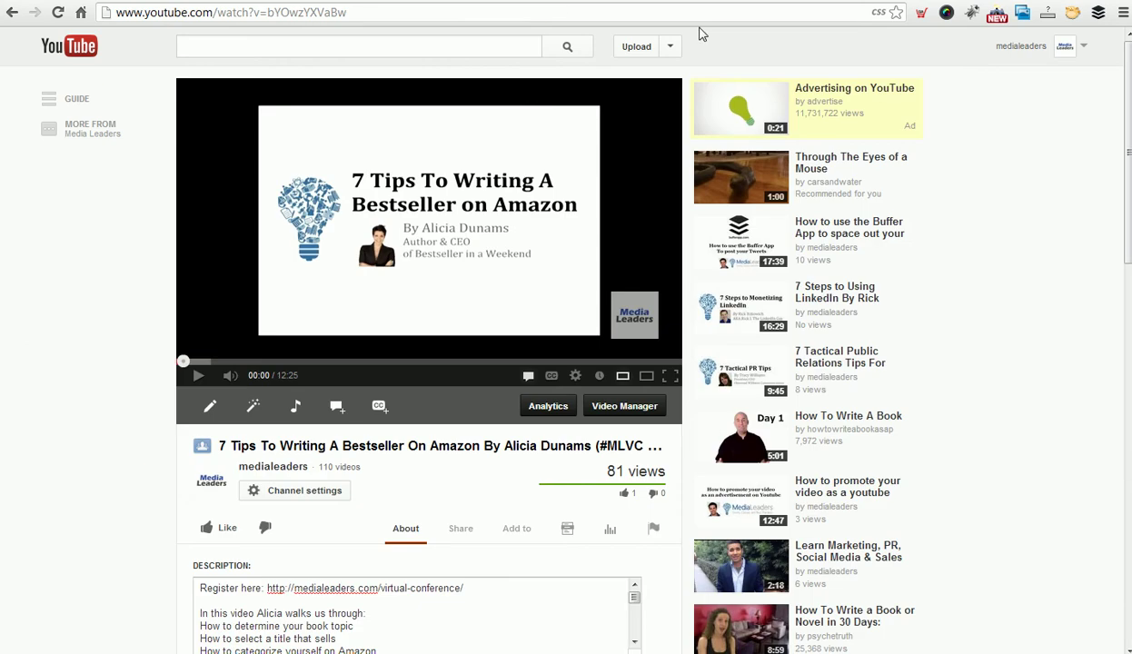
- Open the current video's address in a new incognito window and pause it to view it signed out
left_click(431, 14)
key("ctrl+c")
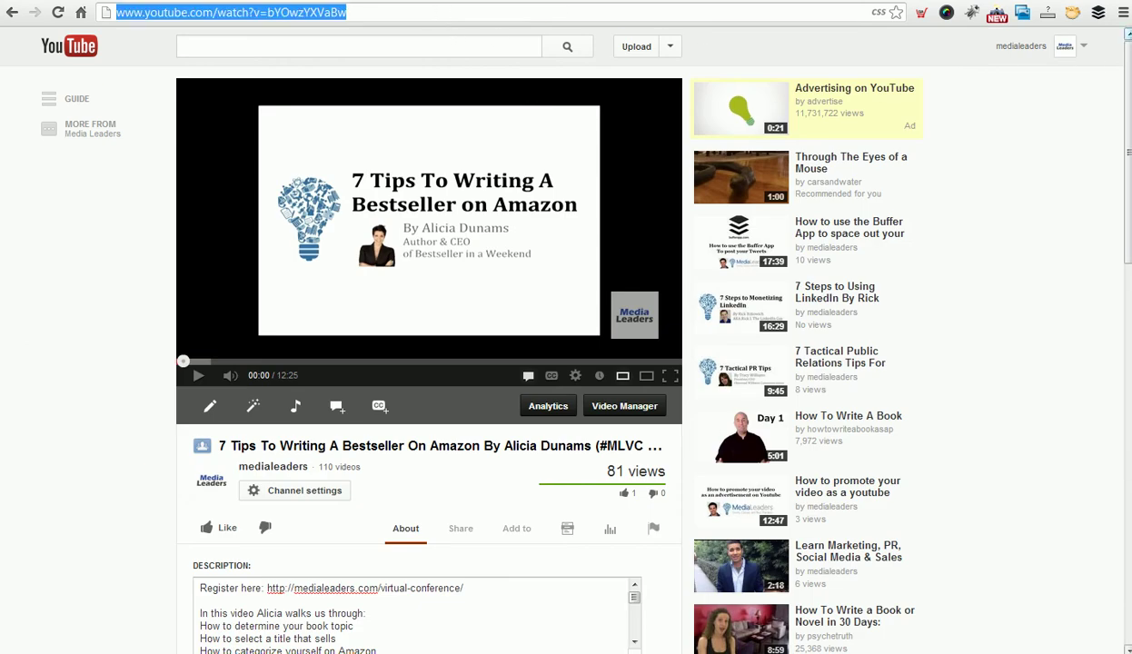
left_click(1098, 12)
left_click(1043, 69)
key("ctrl+v")
key("Return")
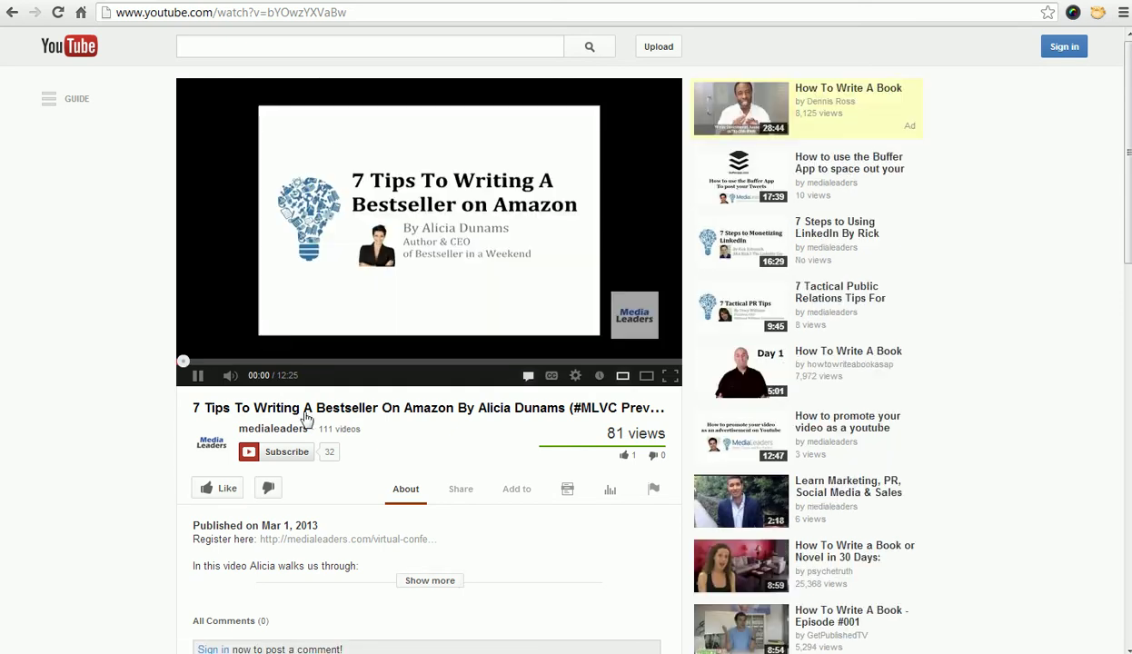
left_click(197, 375)
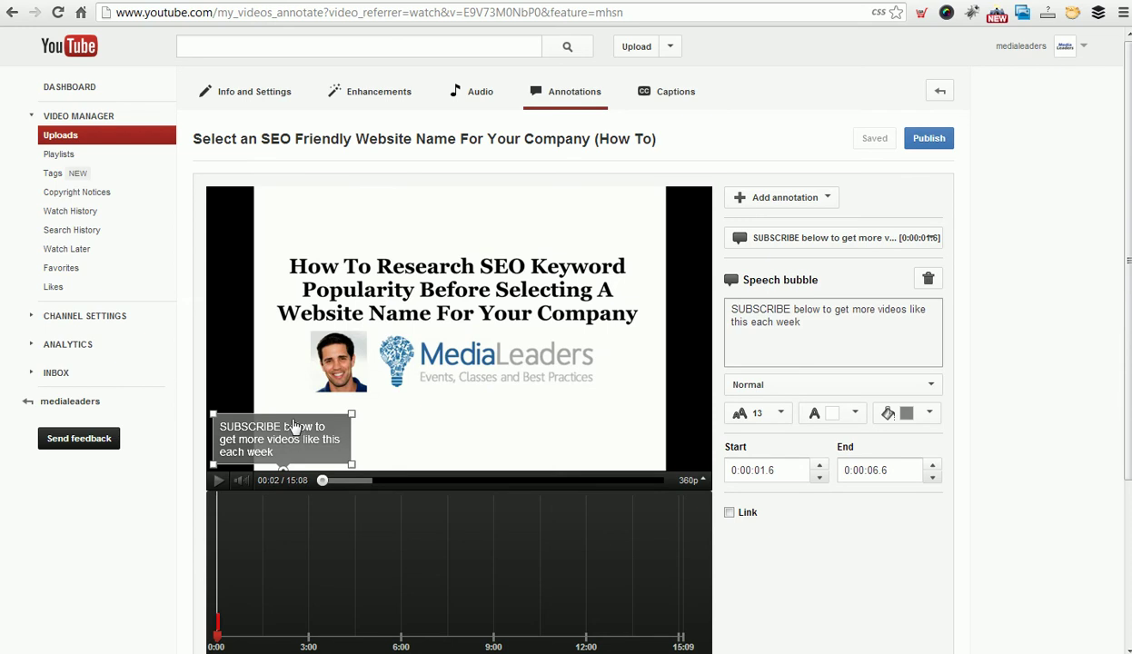
- Shift the SUBSCRIBE bubble slightly right and extend its display until 0:00:58.4
left_click_drag(293, 421, 322, 421)
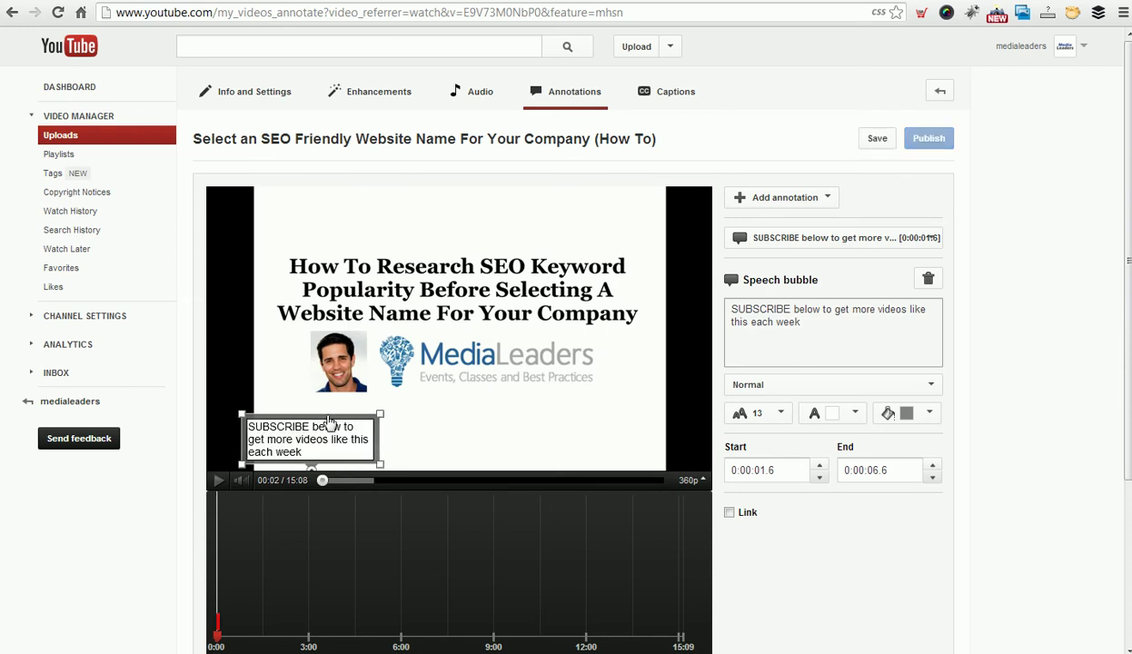
scroll(1130, 302, "down", 1)
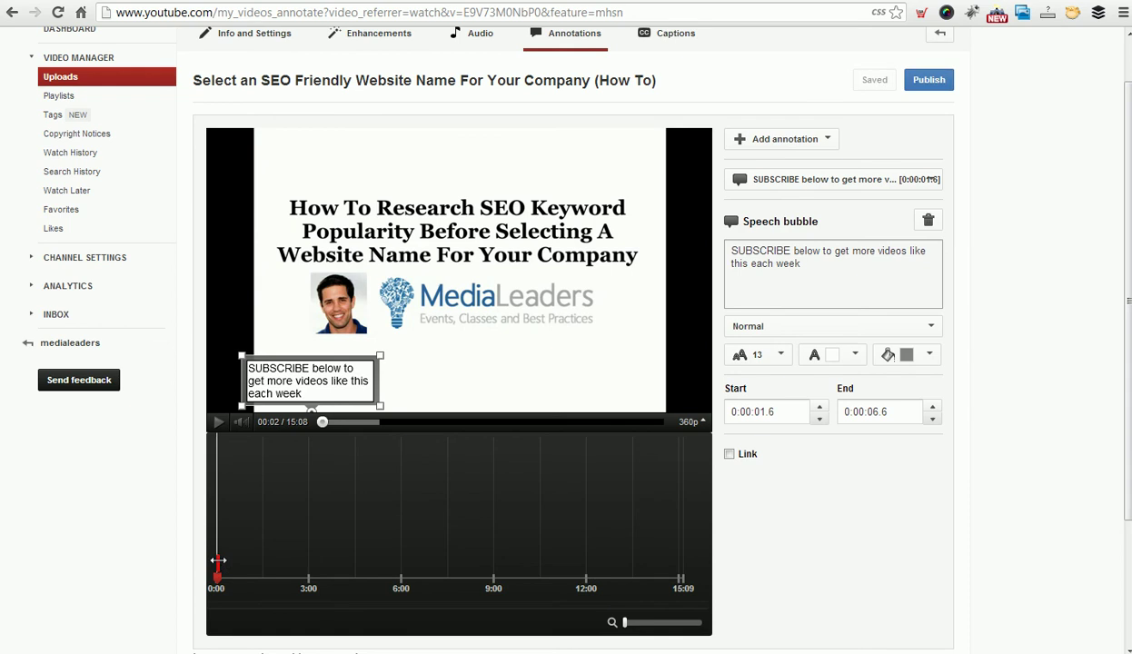
mouse_move(247, 561)
left_click_drag(256, 562, 247, 568)
left_click(282, 392)
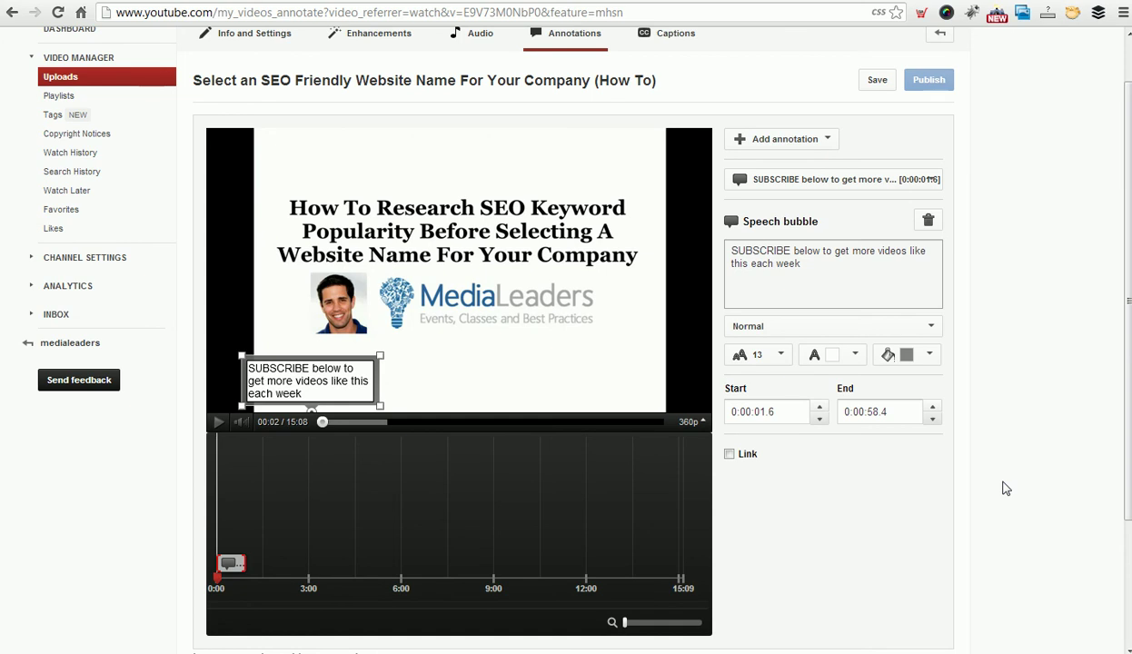
scroll(1005, 489, "up", 1)
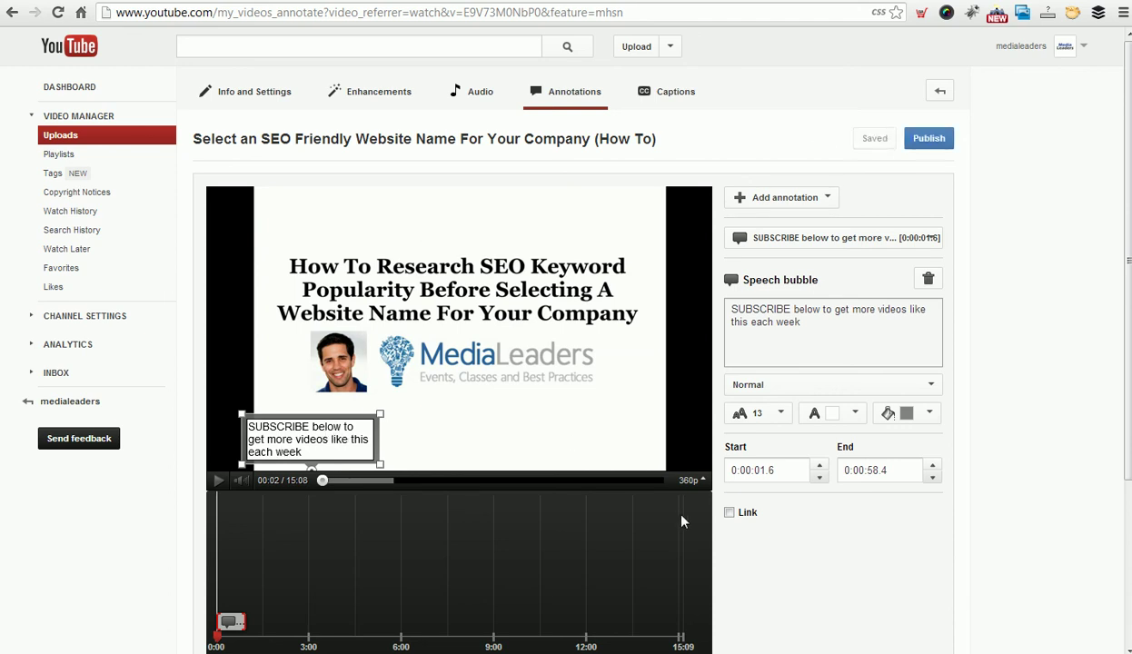
- Turn on linking for the SUBSCRIBE bubble with Associated Website as the link type
left_click(729, 512)
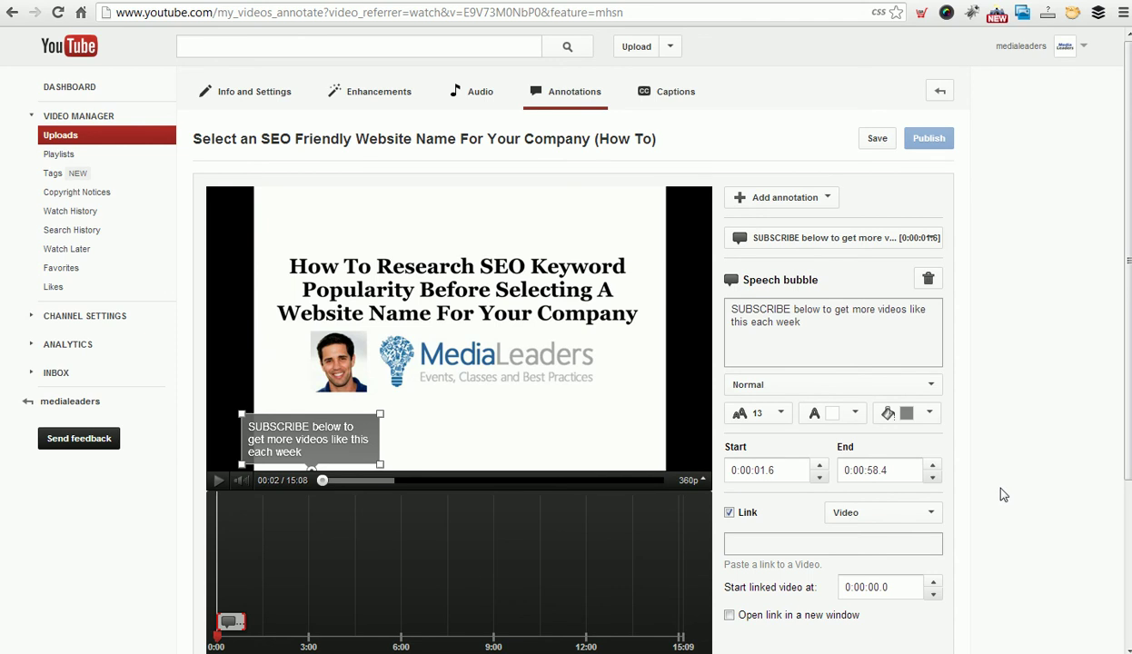
scroll(1001, 493, "down", 1)
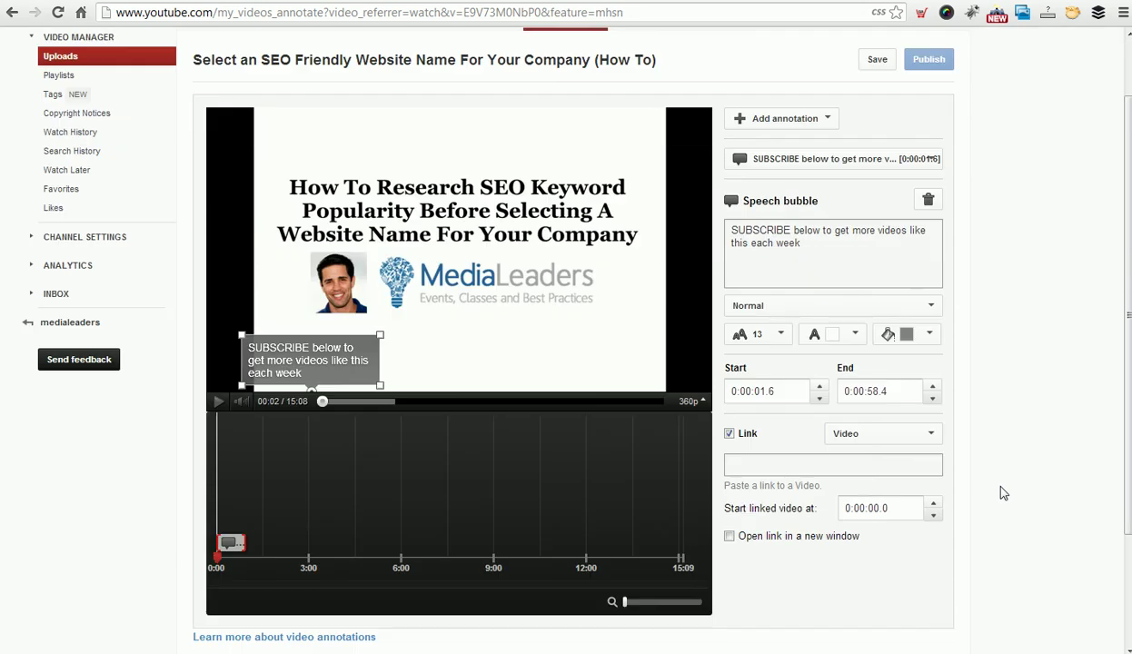
left_click(847, 436)
left_click(849, 441)
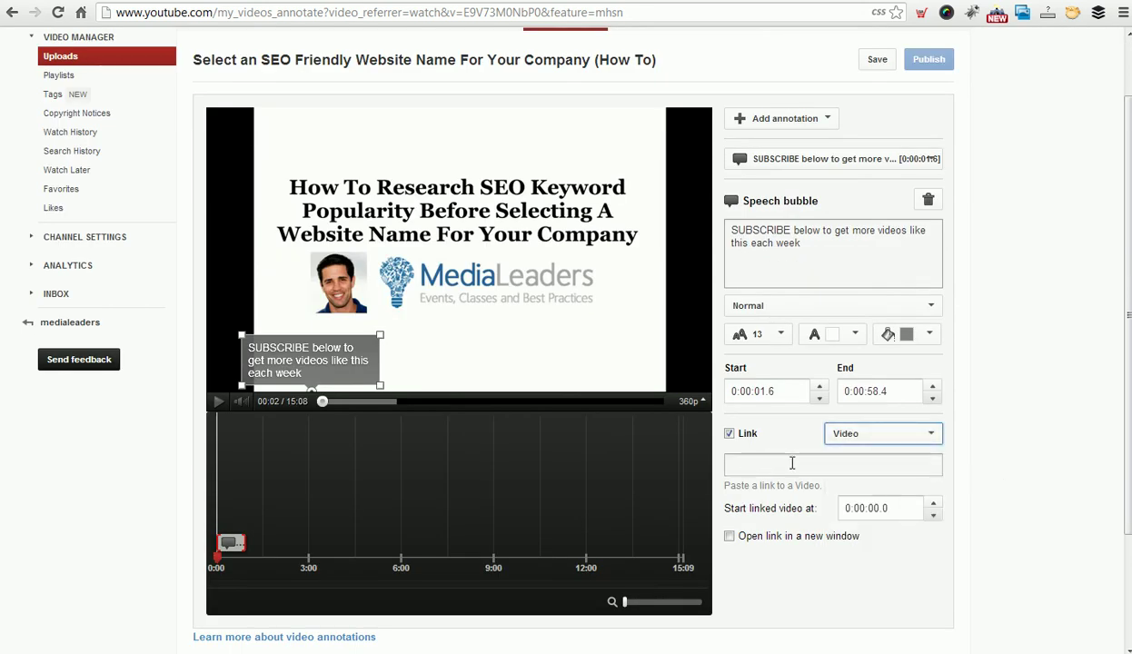
left_click(838, 434)
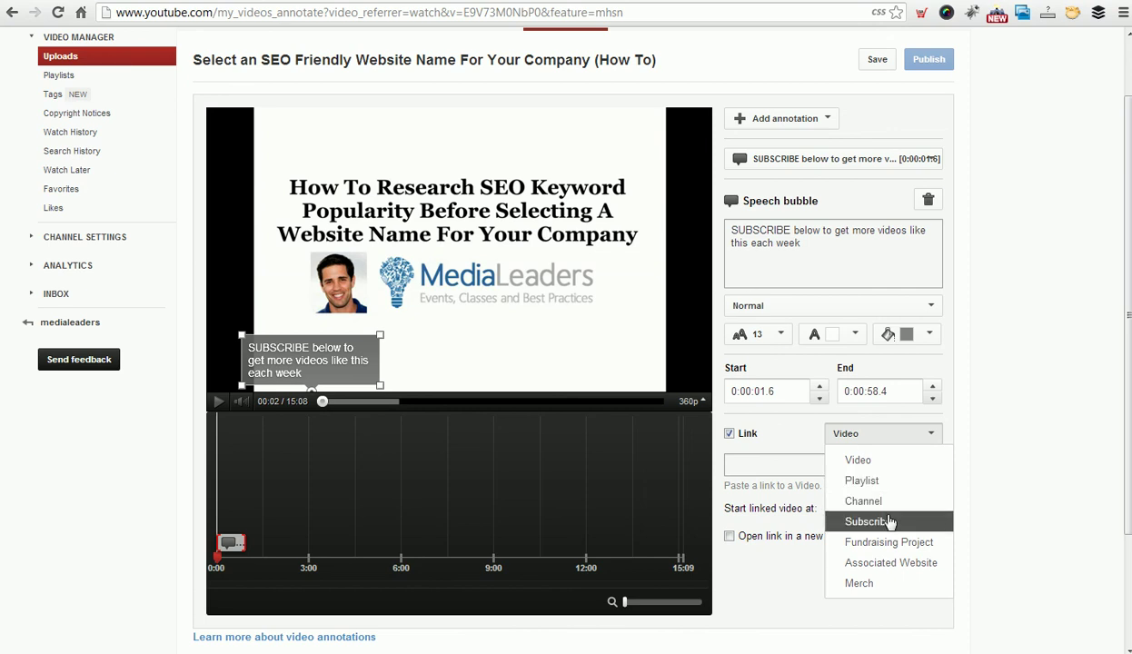
left_click(919, 565)
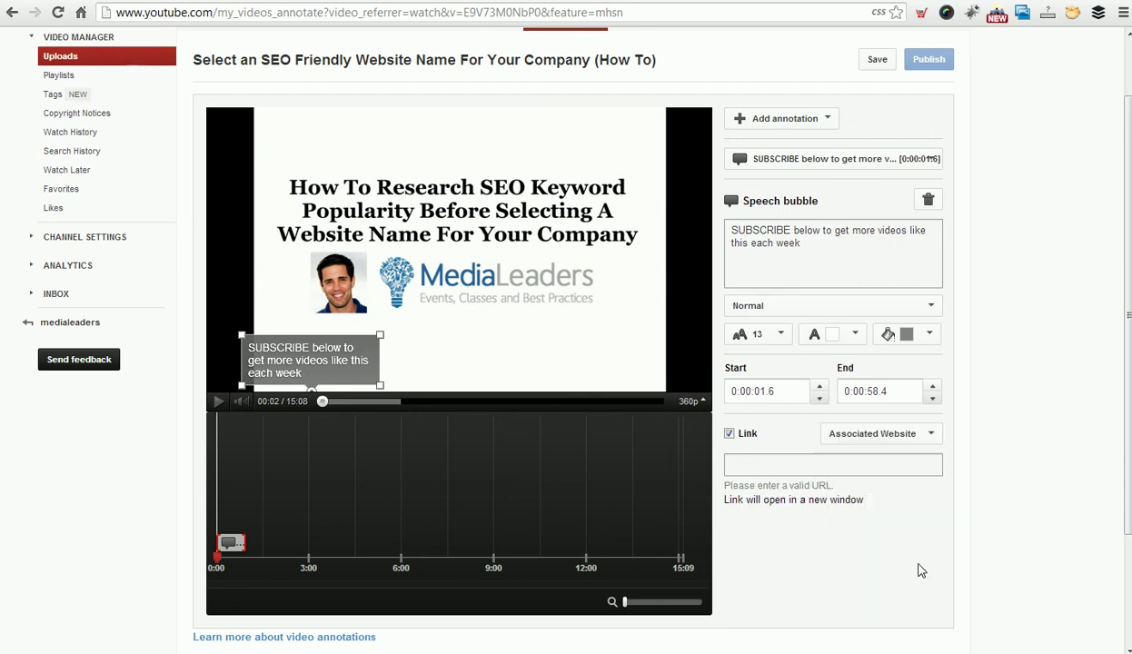
left_click(823, 467)
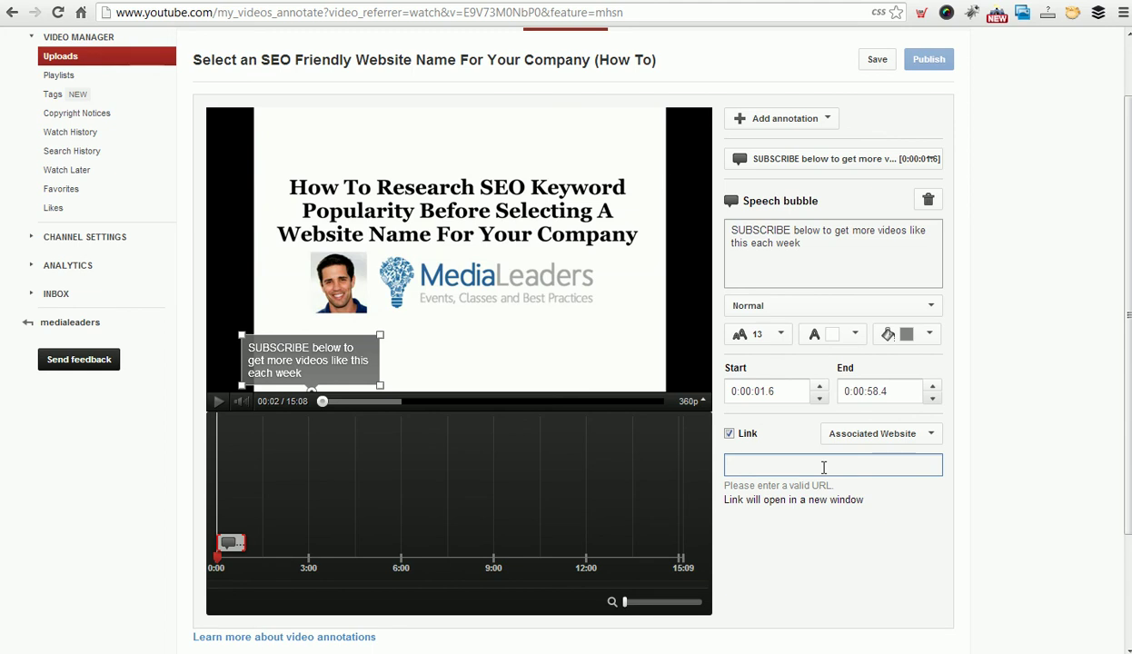
type("http://www.youtube.com/watch?v=bYOwzYXVaBw")
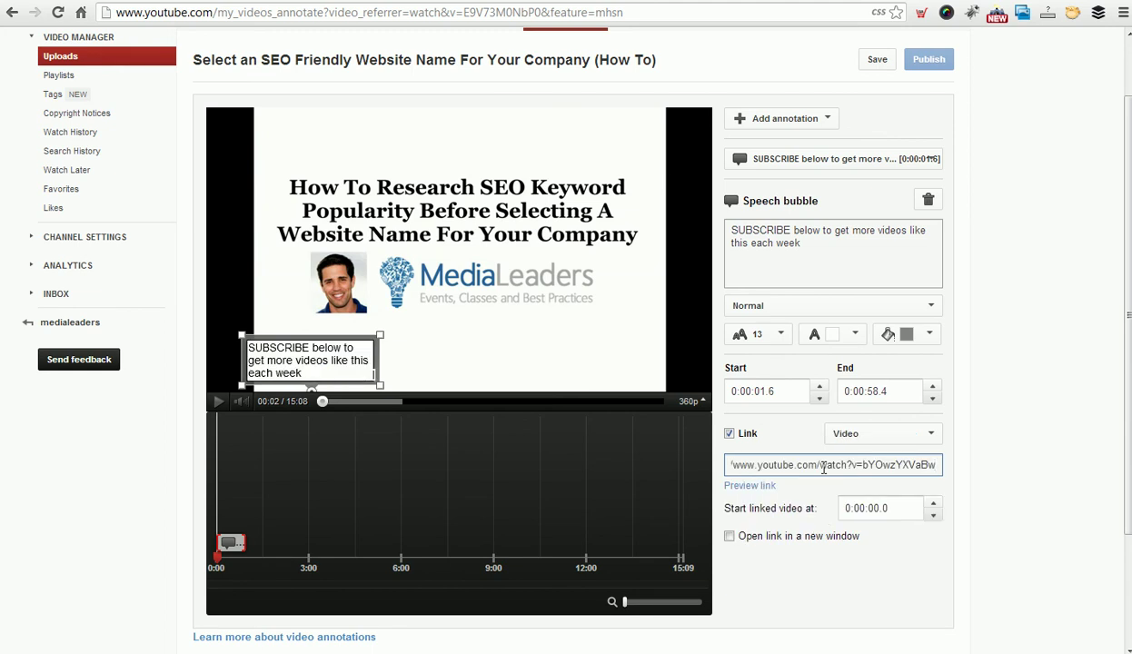
key("ctrl+a")
key("BackSpace")
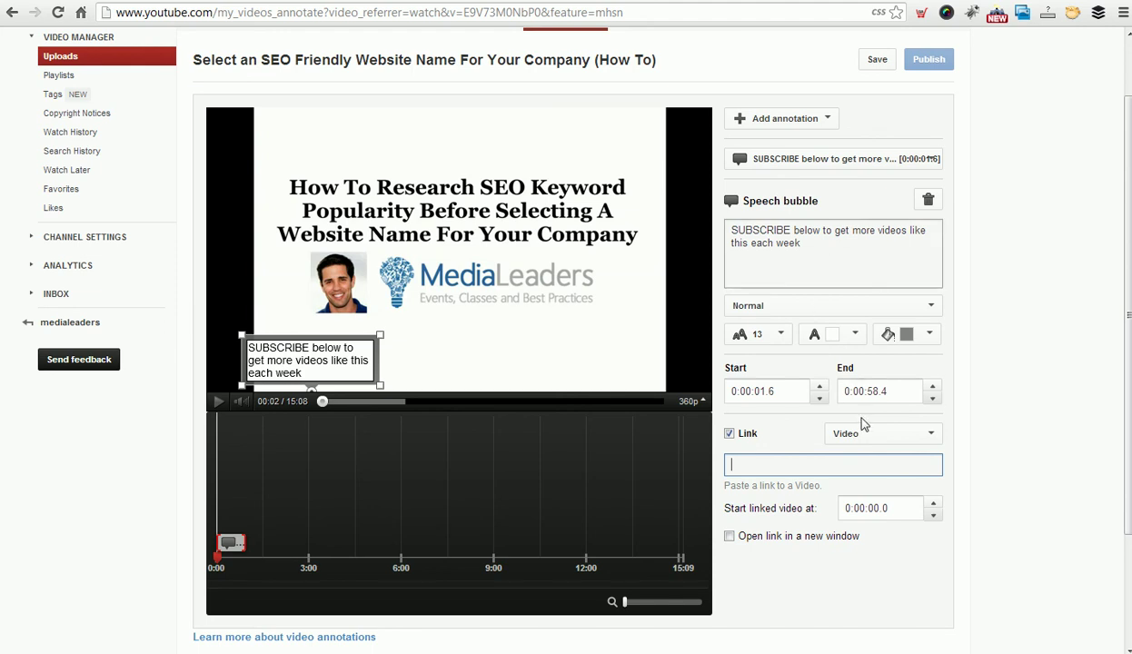
type("http://")
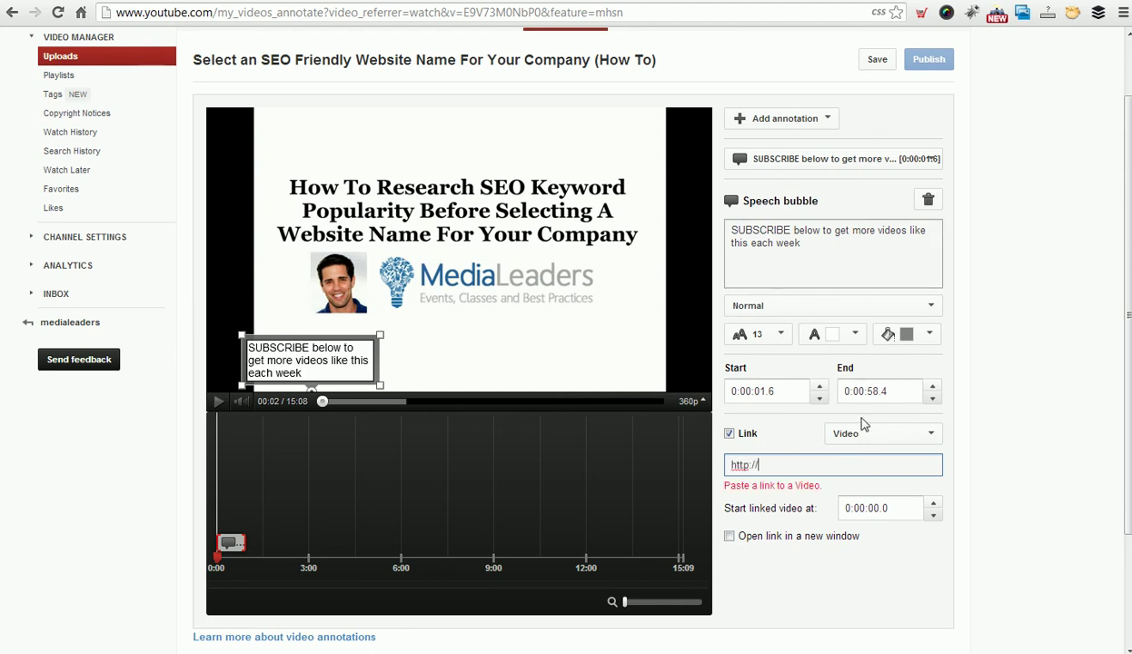
type("medialeaders.co")
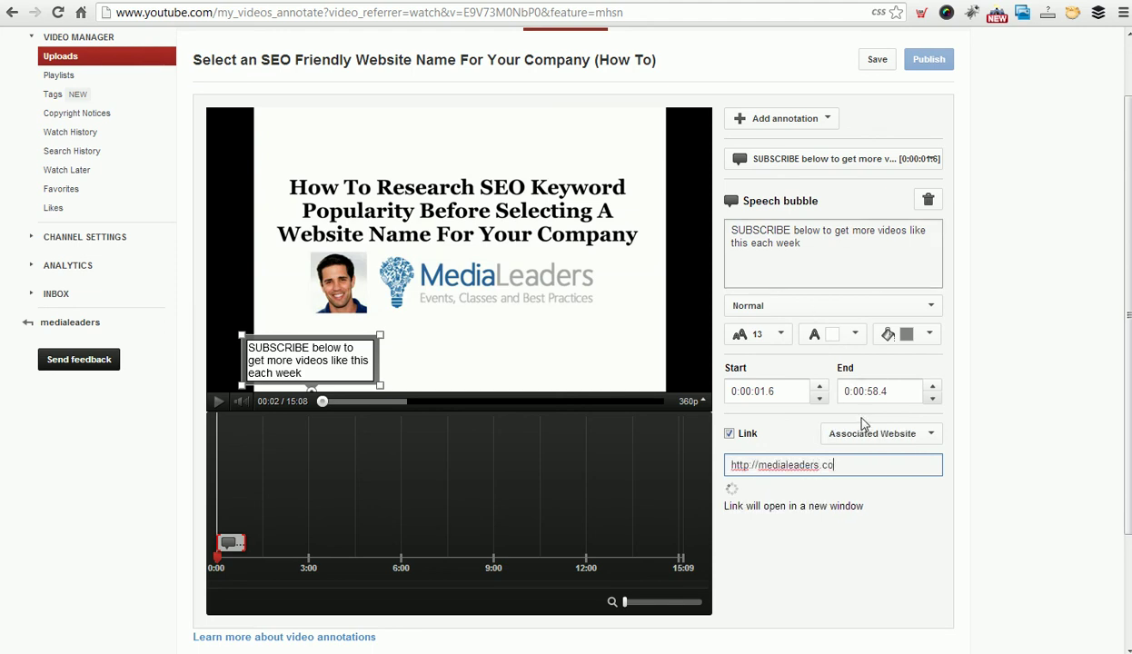
type("m")
left_click(1021, 444)
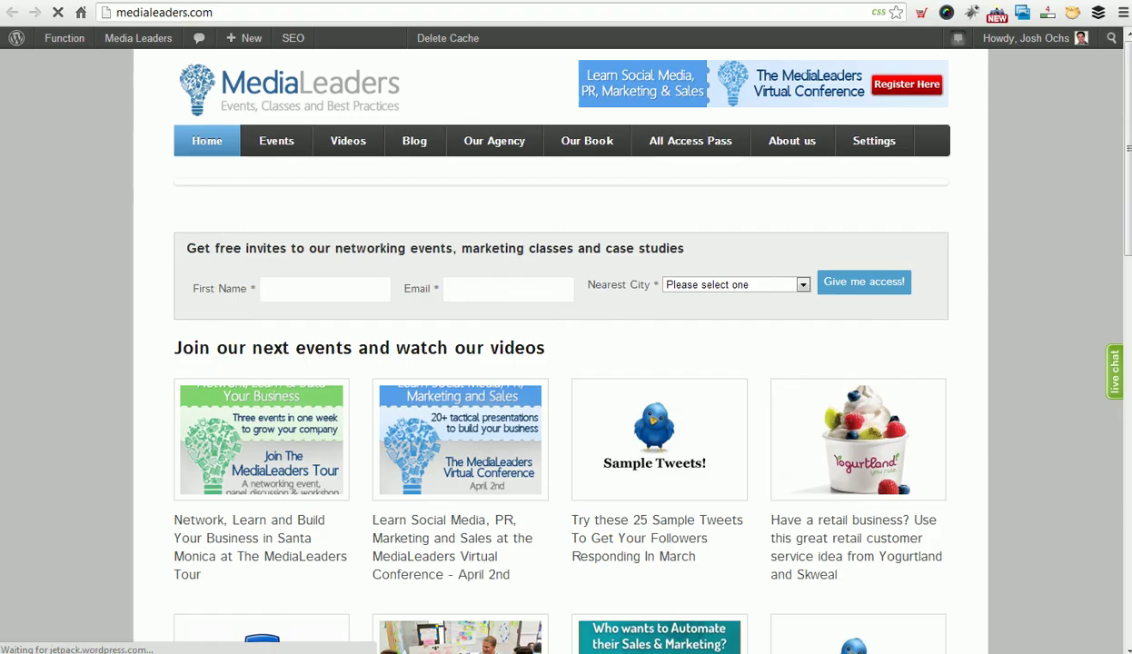
key("ctrl+w")
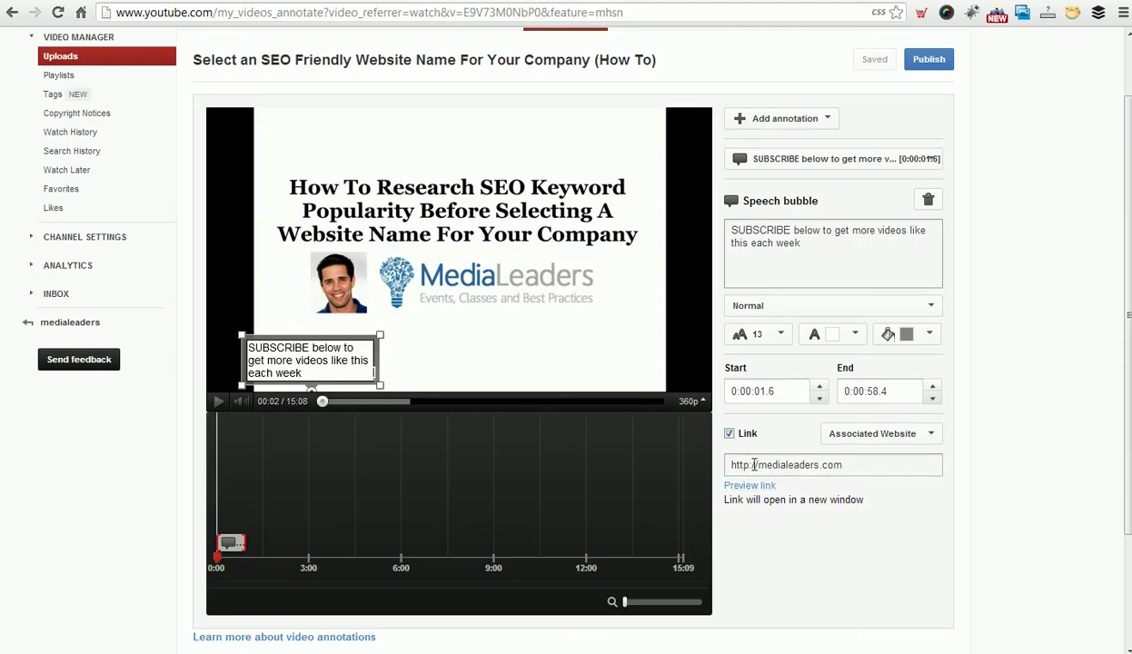
left_click_drag(735, 464, 877, 464)
left_click(873, 465)
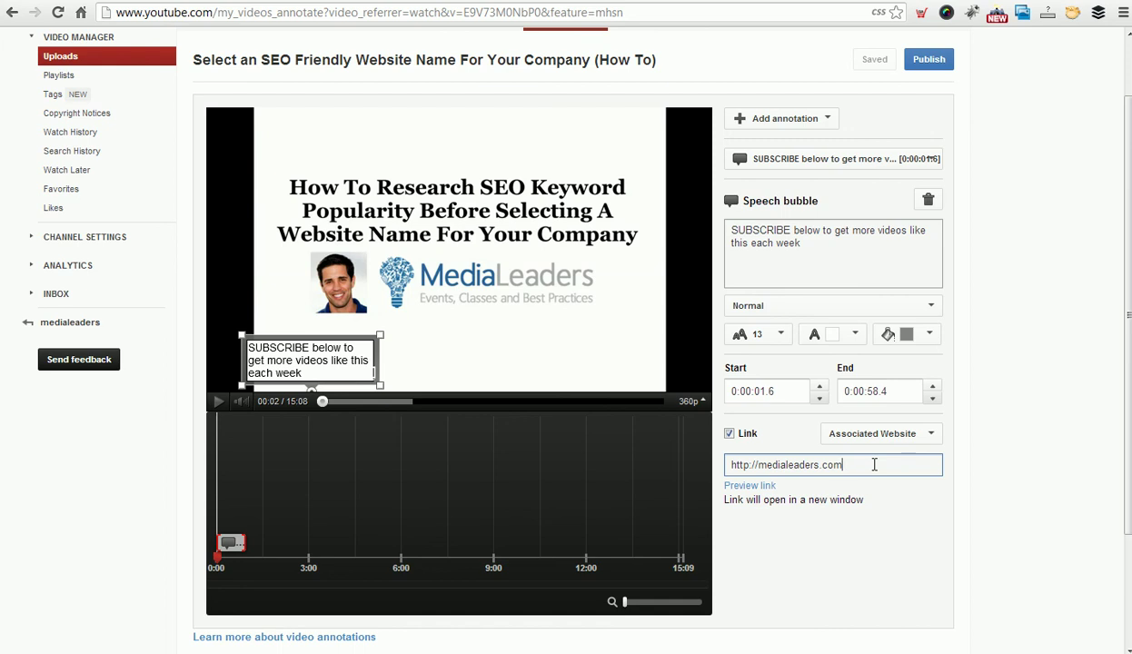
left_click(953, 477)
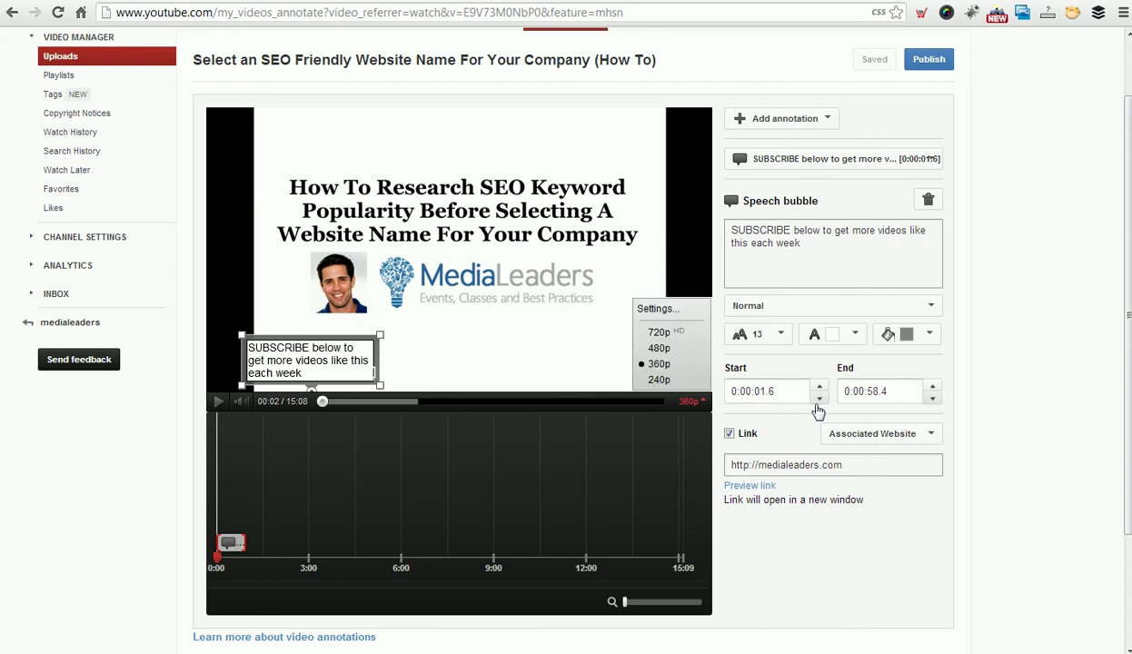
- Change the bubble's end time to 0:00:20.4
left_click(870, 393)
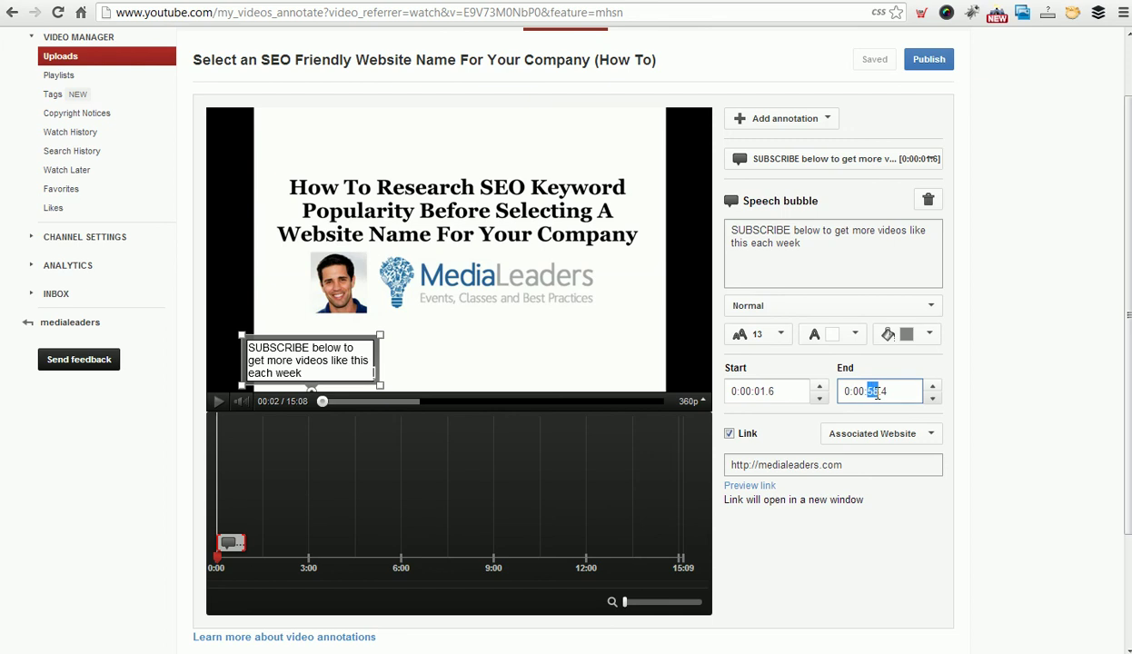
type("20")
left_click(1057, 386)
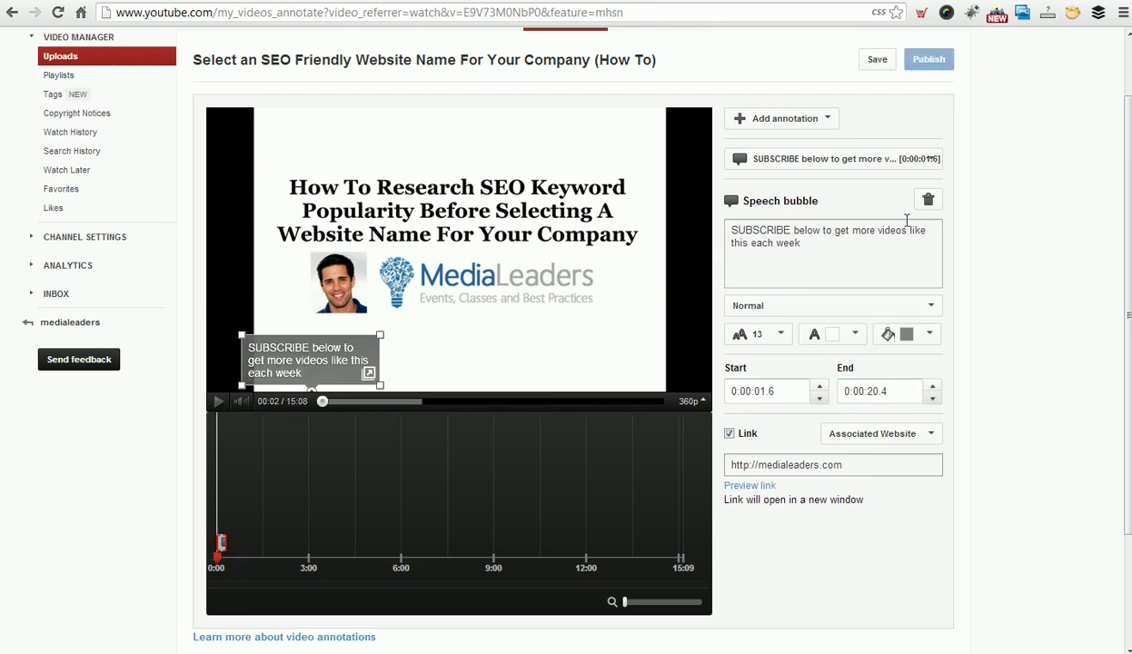
- Seek the SEO video near its end, pausing around 13:40 along the way
left_click(786, 122)
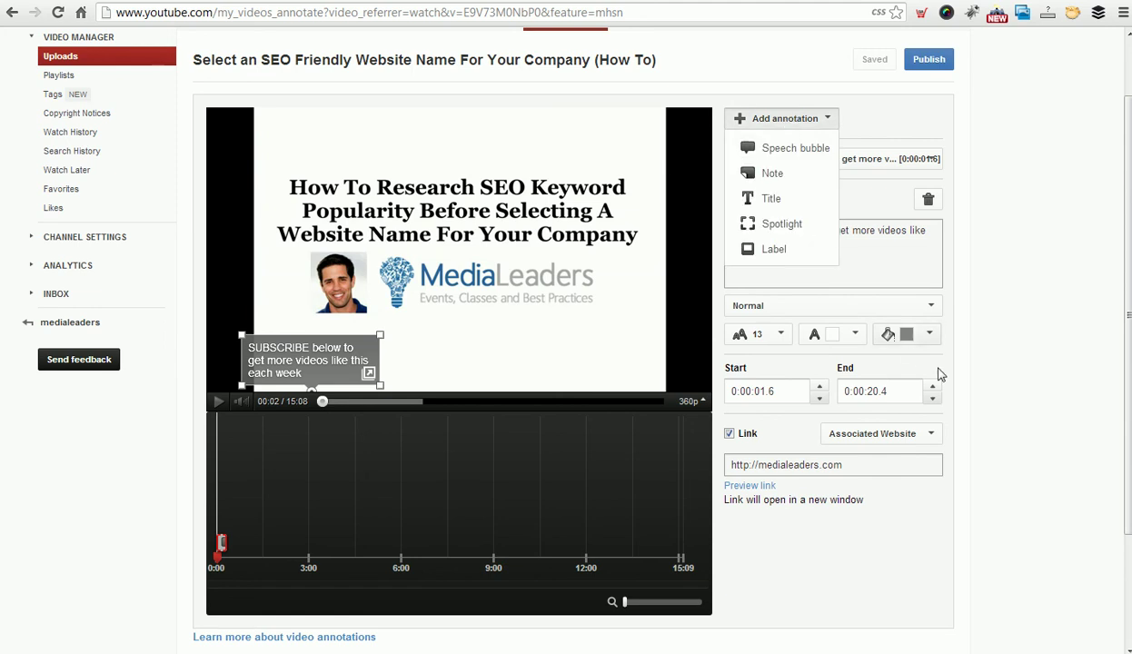
left_click(983, 359)
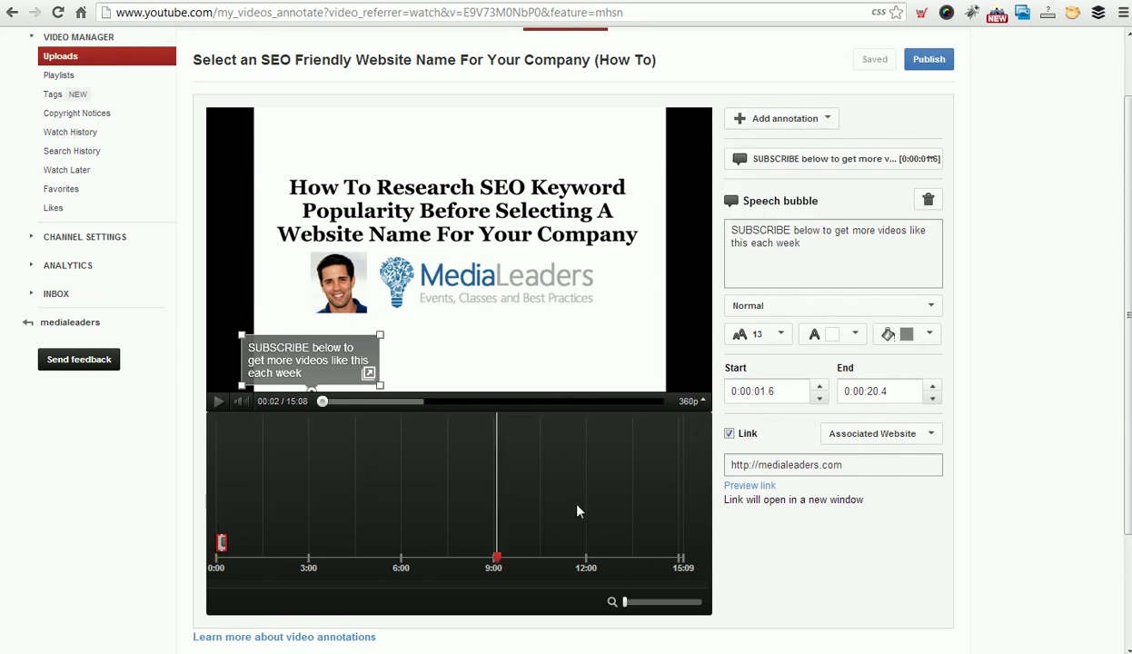
left_click(636, 502)
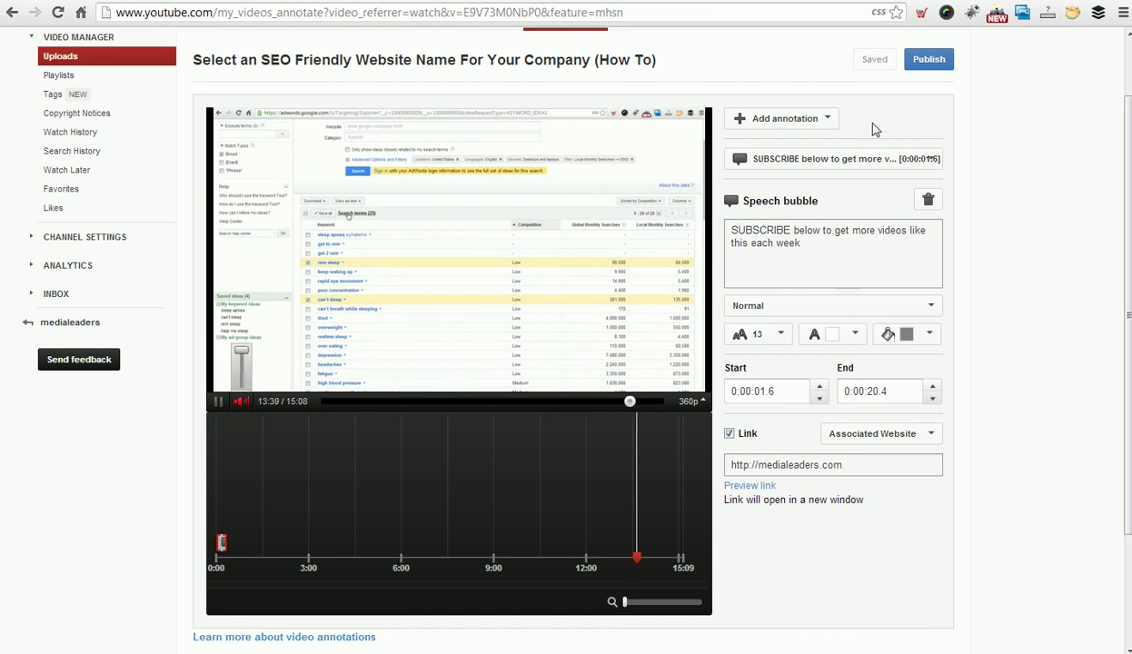
left_click(219, 402)
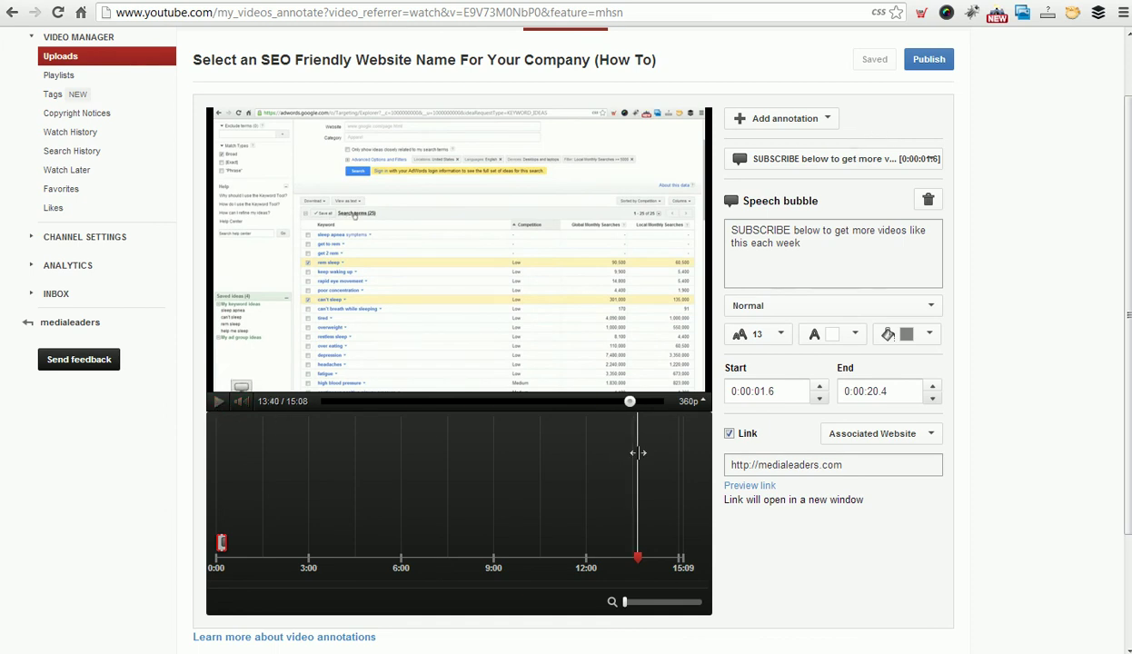
left_click_drag(637, 445, 670, 454)
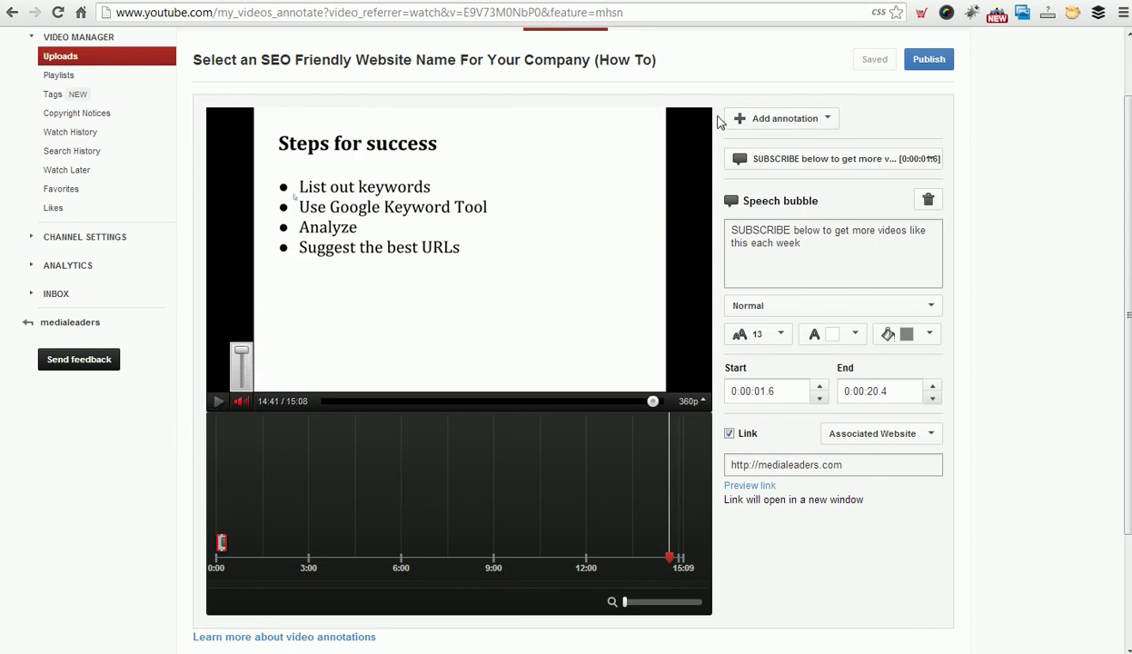
- Add a second speech bubble at 0:14:41.2 reading 'SUBSCRIBE below if you like this video'
left_click(777, 119)
left_click(763, 144)
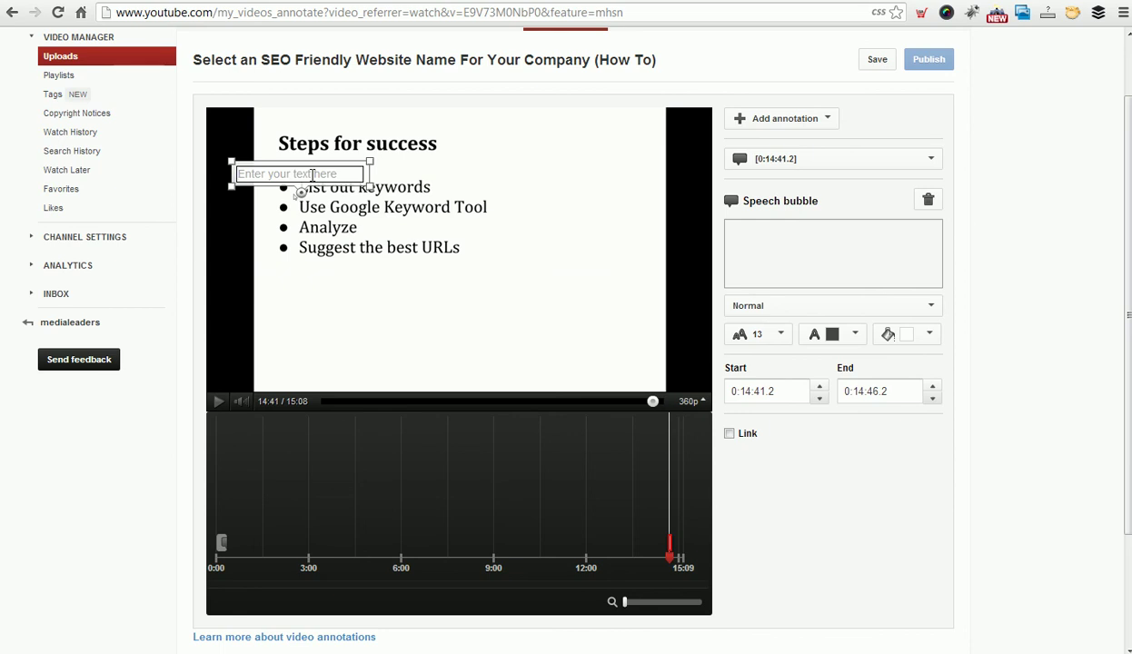
type("SUBSCRIB")
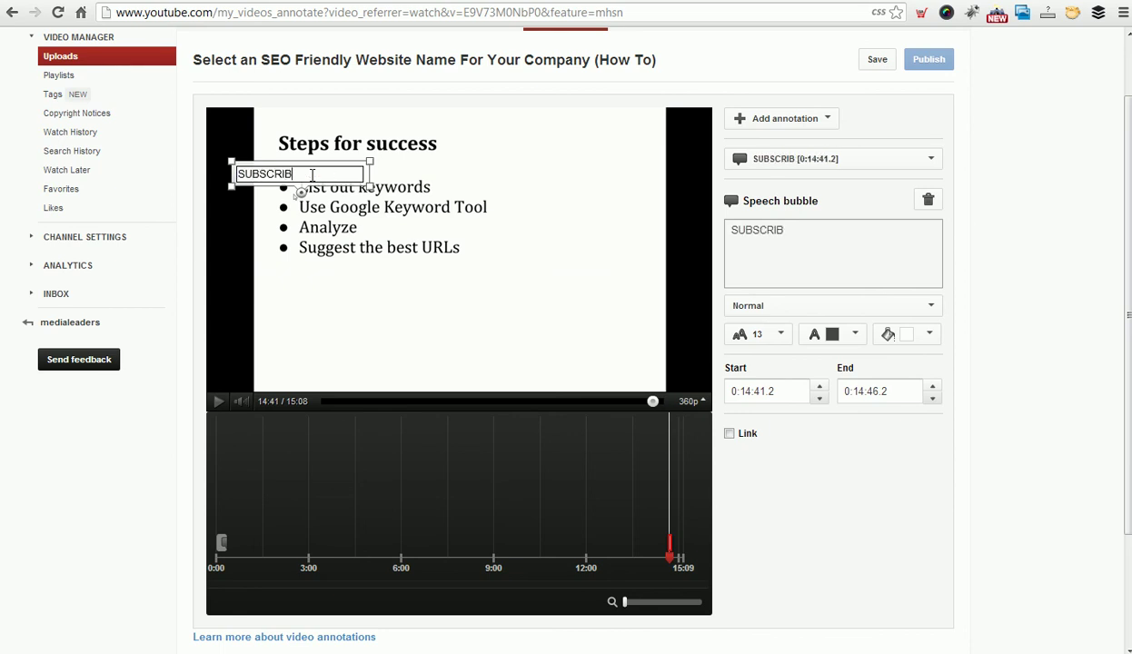
type("E below if you liked")
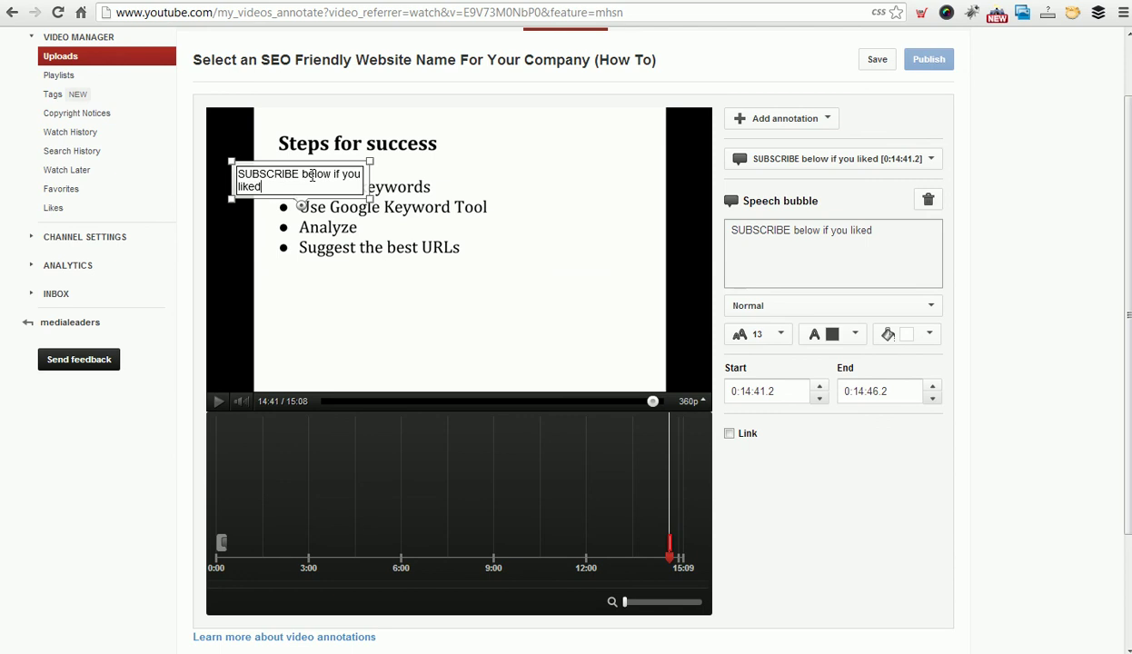
key("BackSpace")
type("this video")
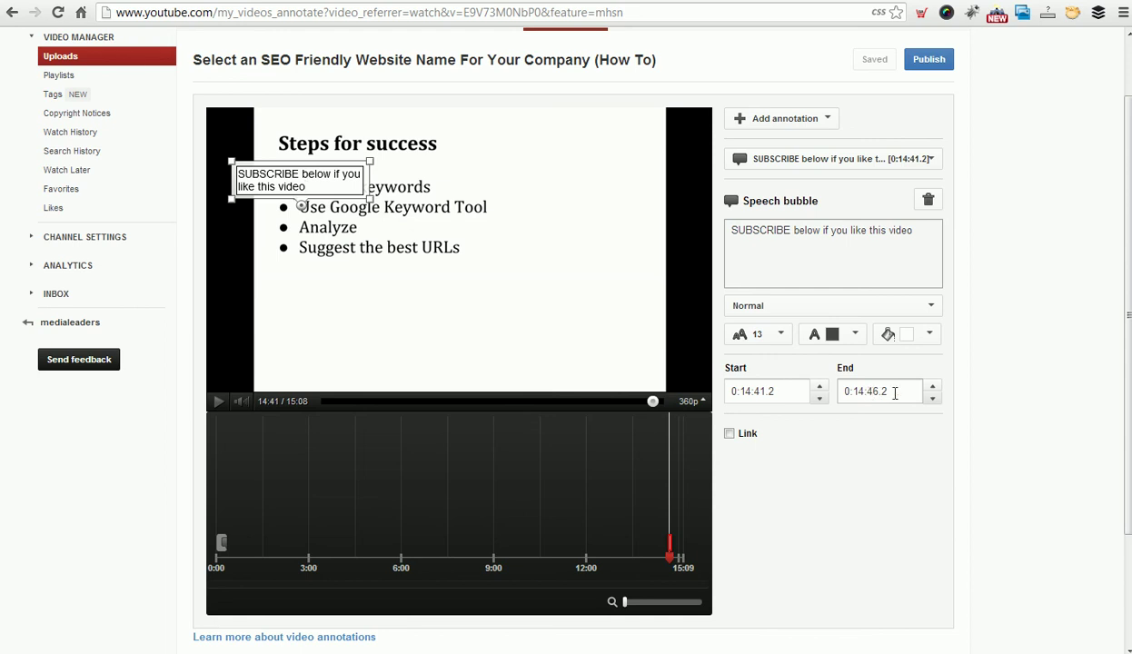
- Extend the new bubble's end time to the video's end at 0:15:09.2
left_click(932, 389)
left_click(932, 389)
left_click(932, 389)
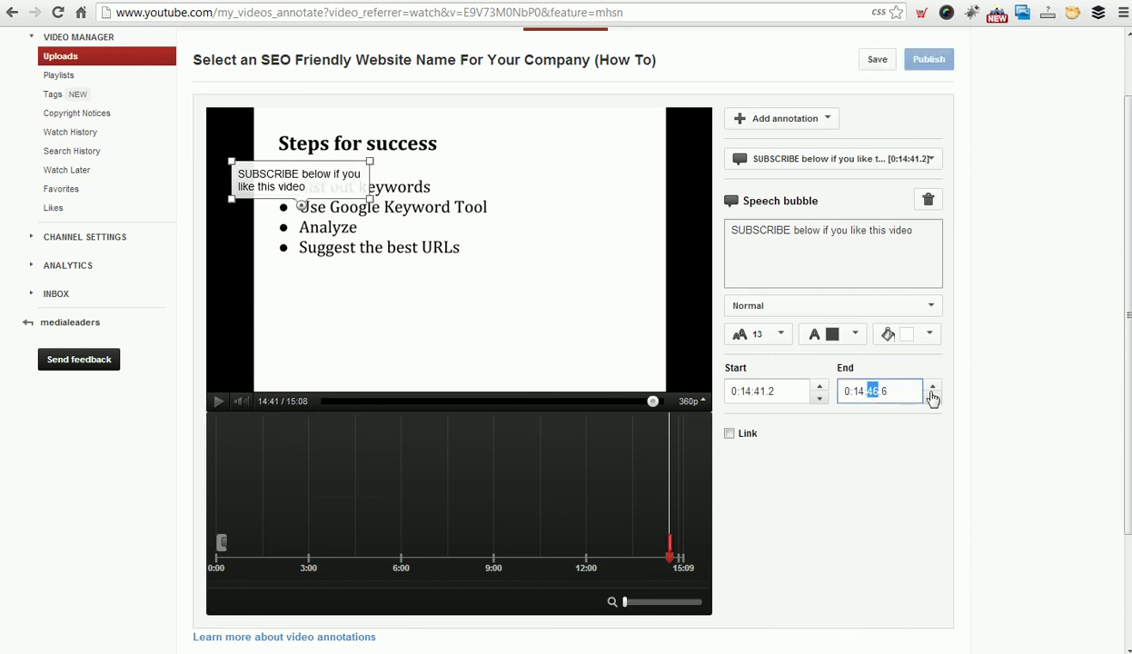
left_click(932, 389)
left_click(932, 389)
left_click(932, 389)
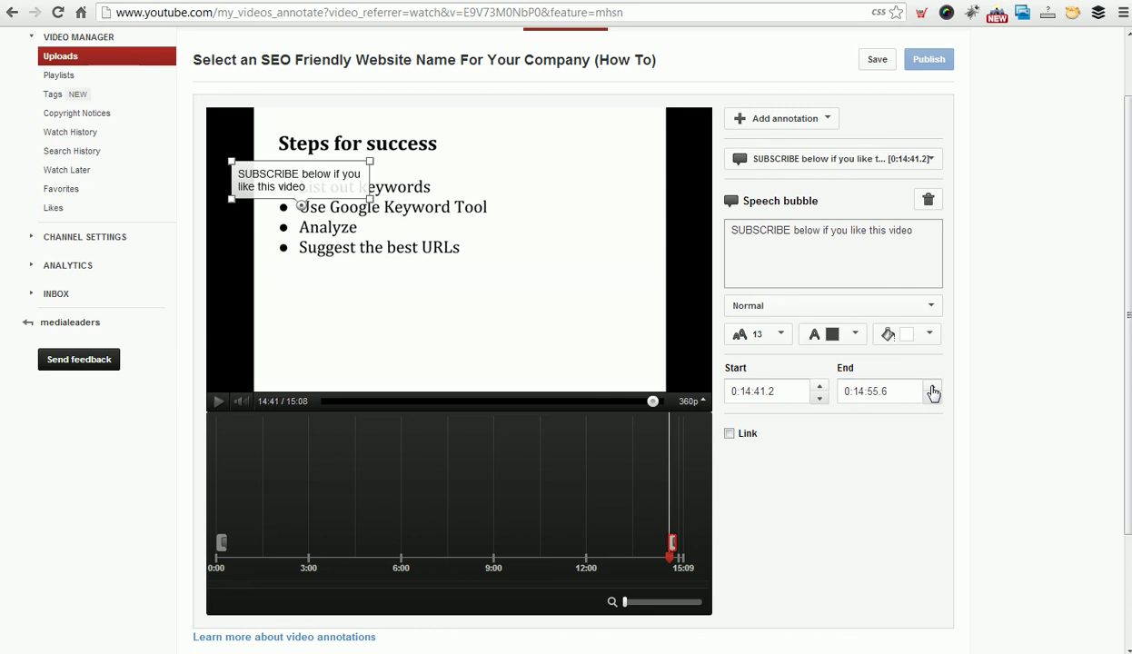
left_click(932, 389)
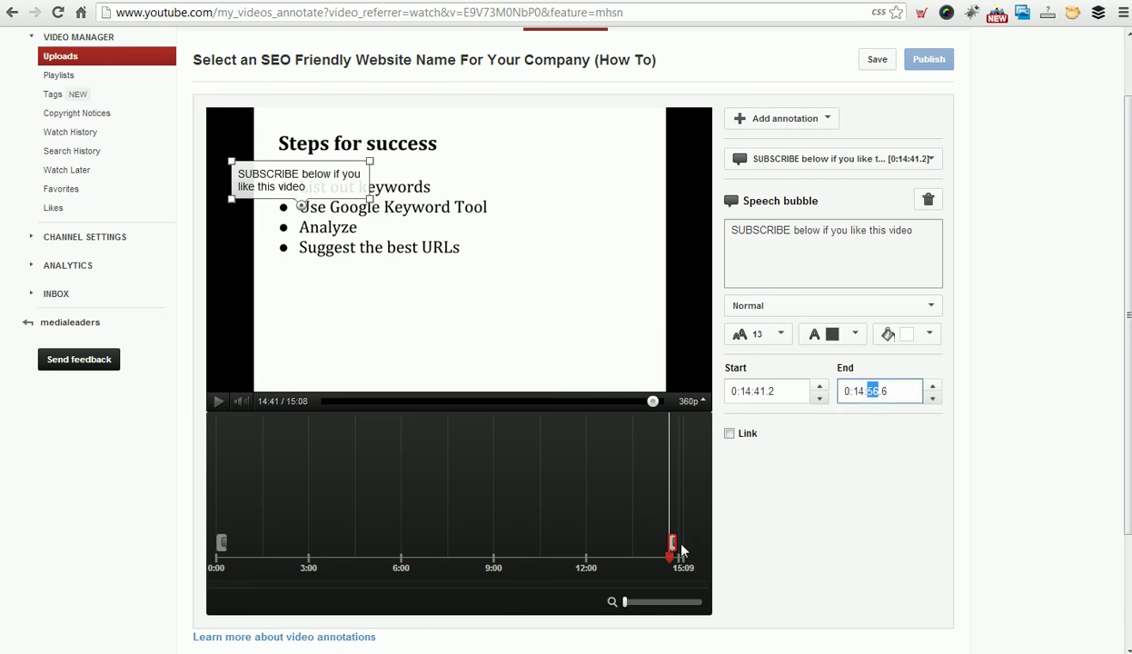
left_click_drag(700, 549, 717, 545)
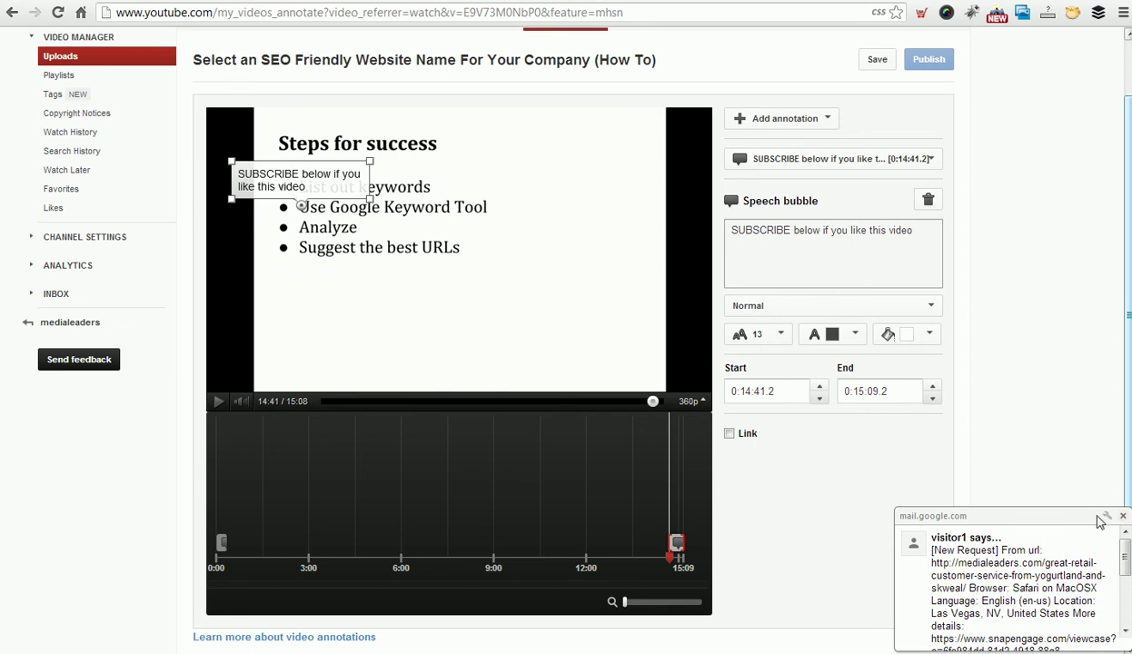
left_click(1023, 545)
key("alt+Tab")
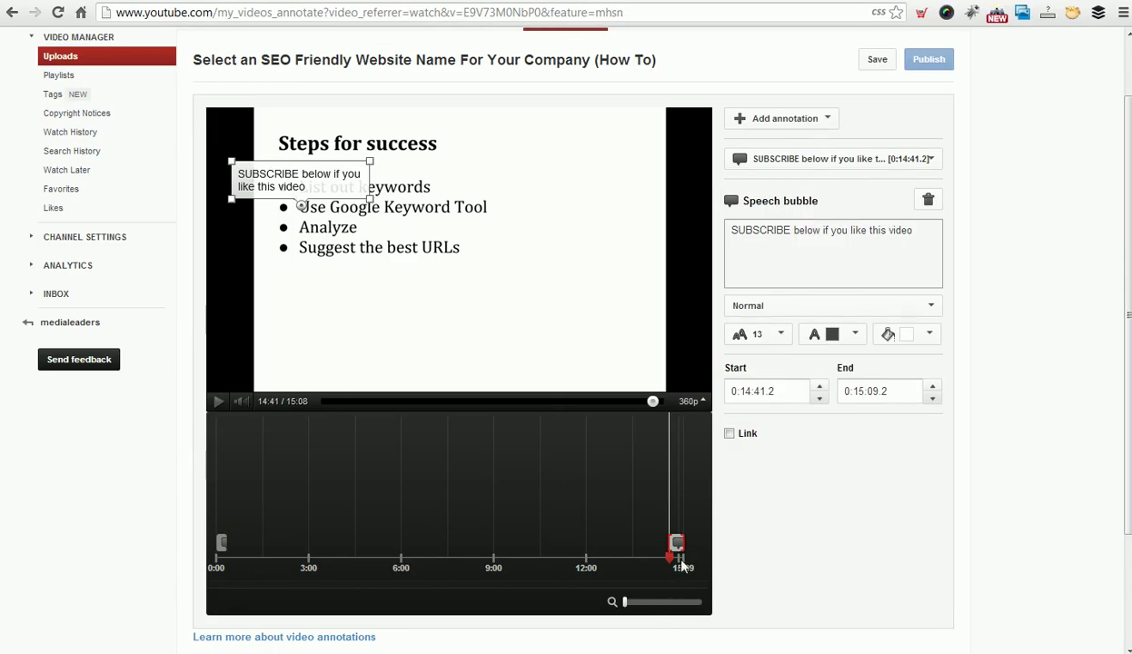
- Turn on linking for the second bubble and try a subscribe link to the 'medialeader' channel
left_click(729, 433)
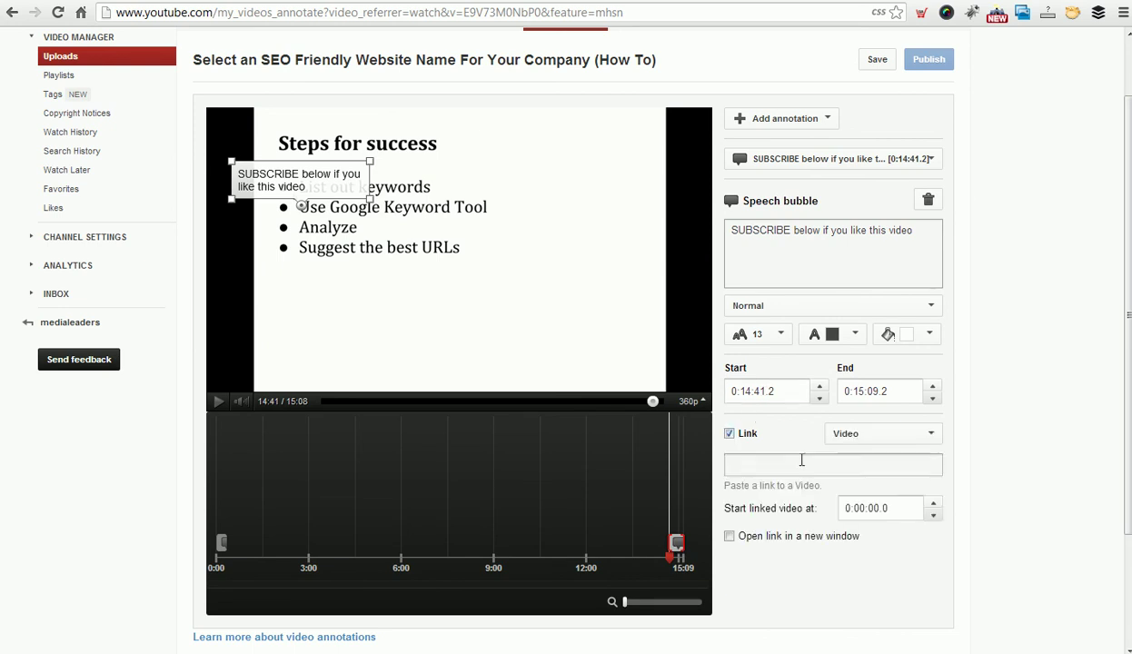
left_click(818, 466)
left_click(850, 434)
left_click(854, 558)
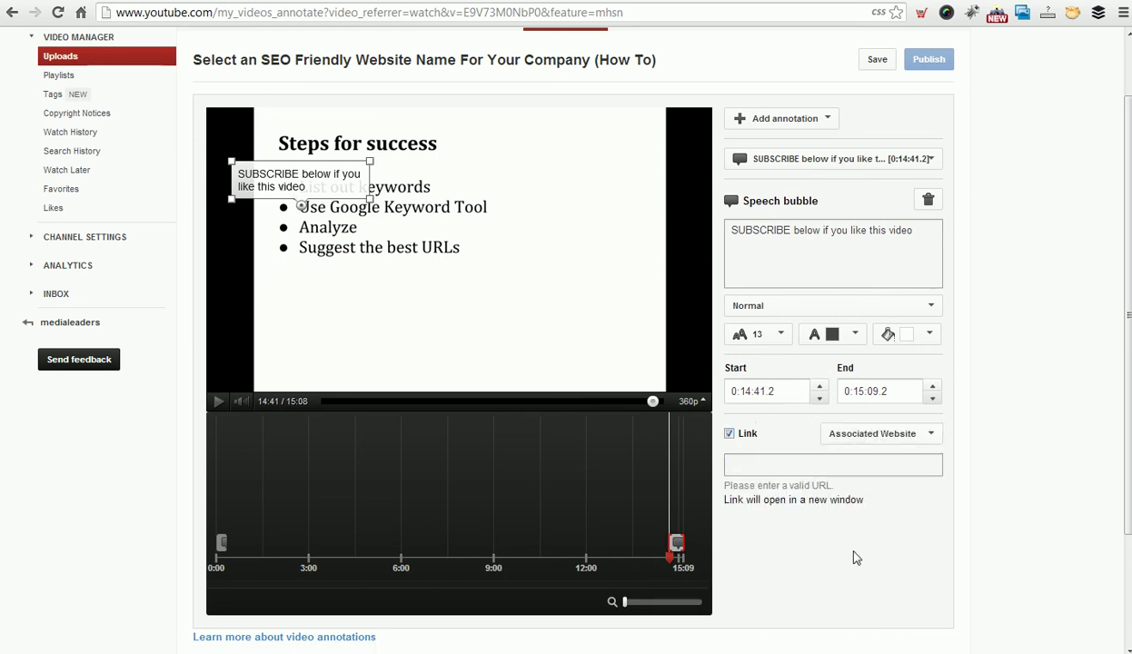
left_click(872, 434)
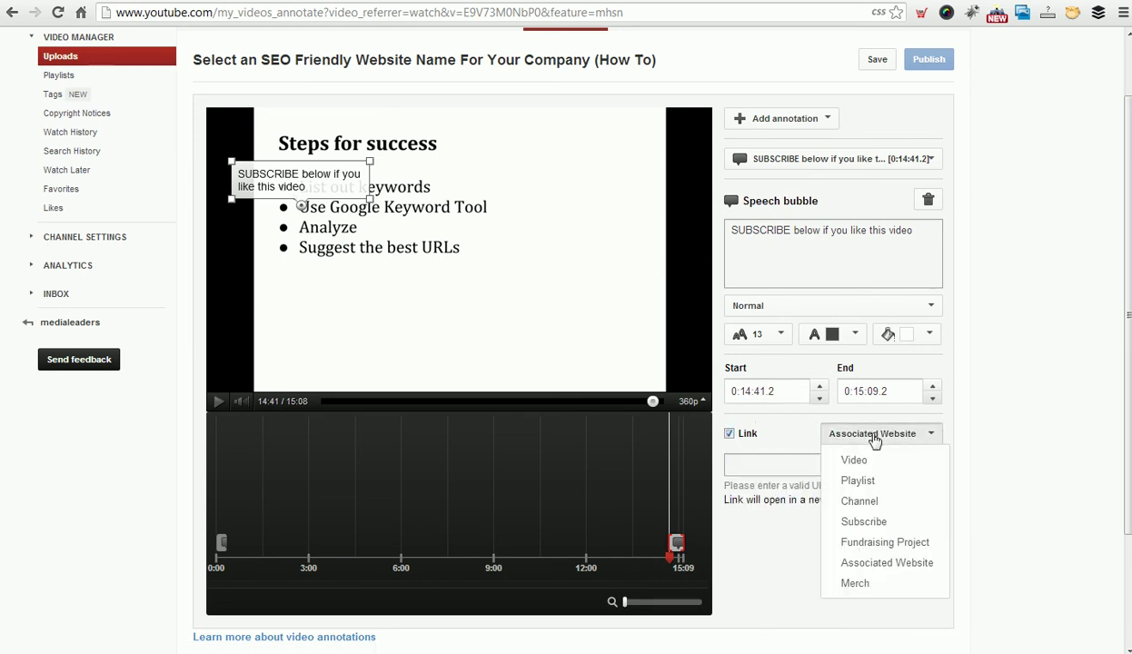
left_click(856, 520)
left_click(809, 466)
type("medialeade")
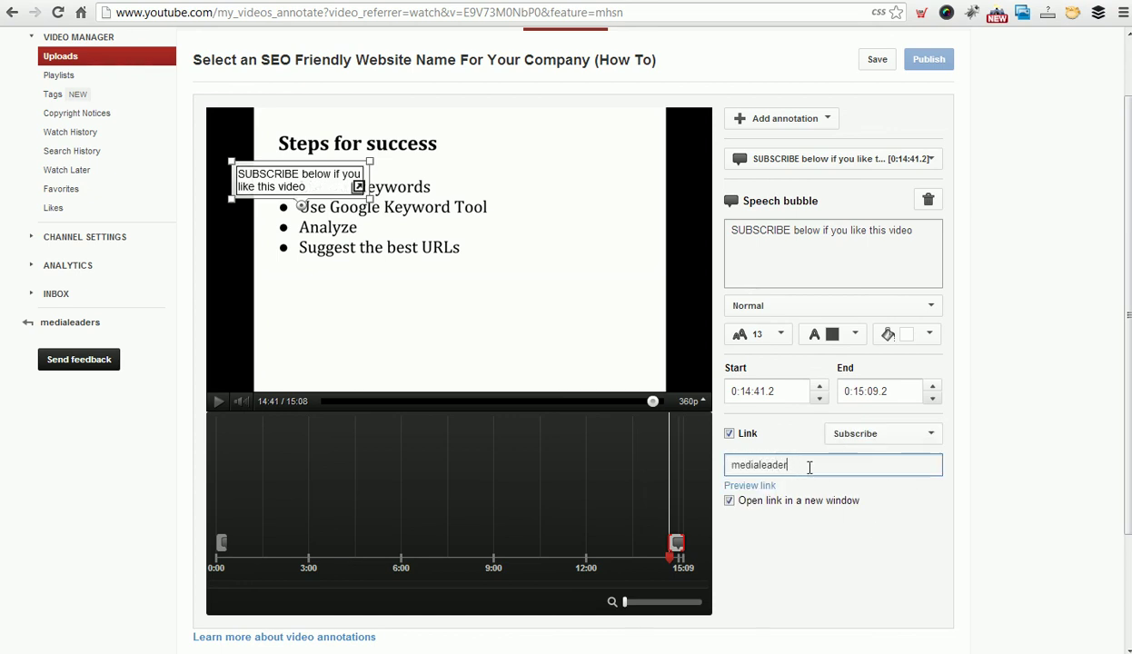
type("r")
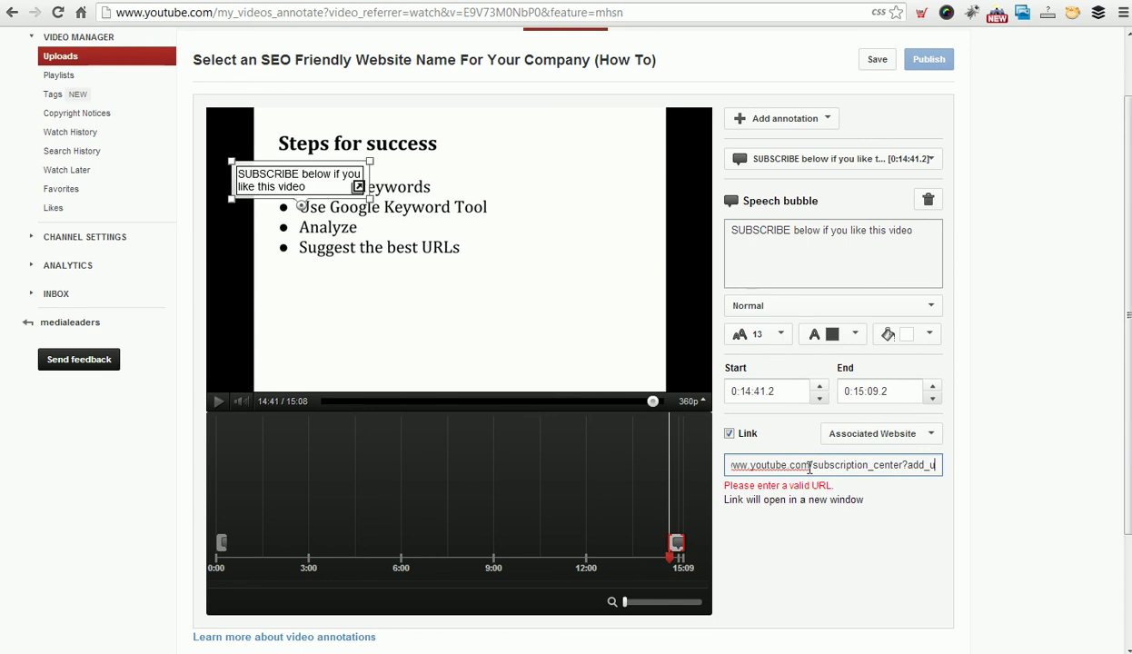
triple_click(807, 466)
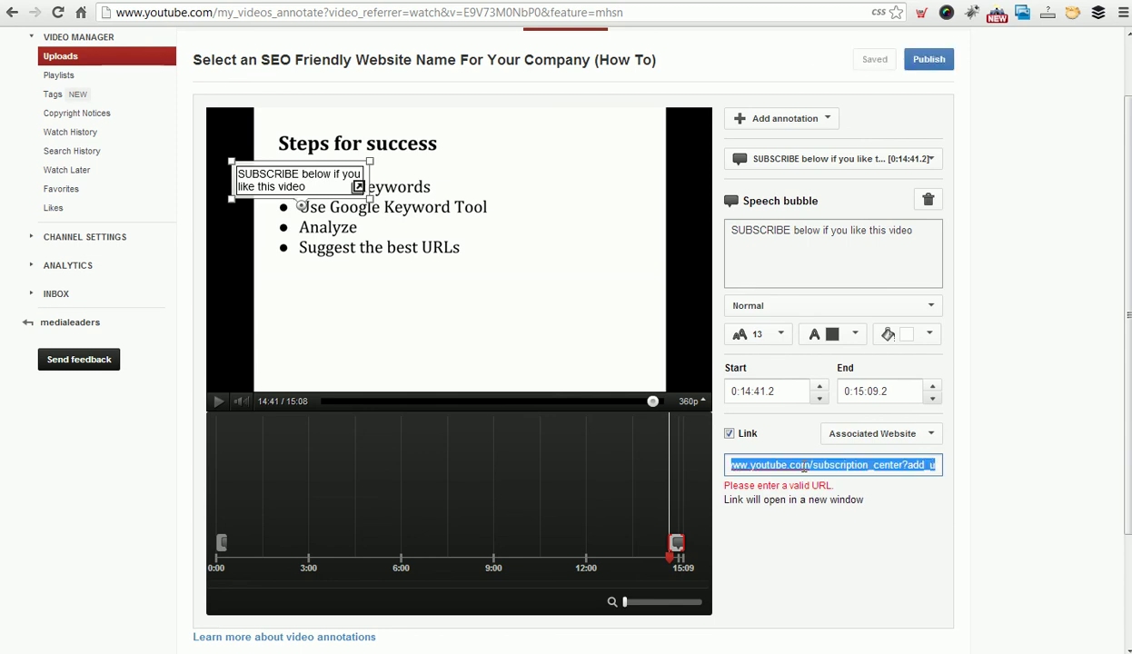
key("BackSpace")
left_click(870, 434)
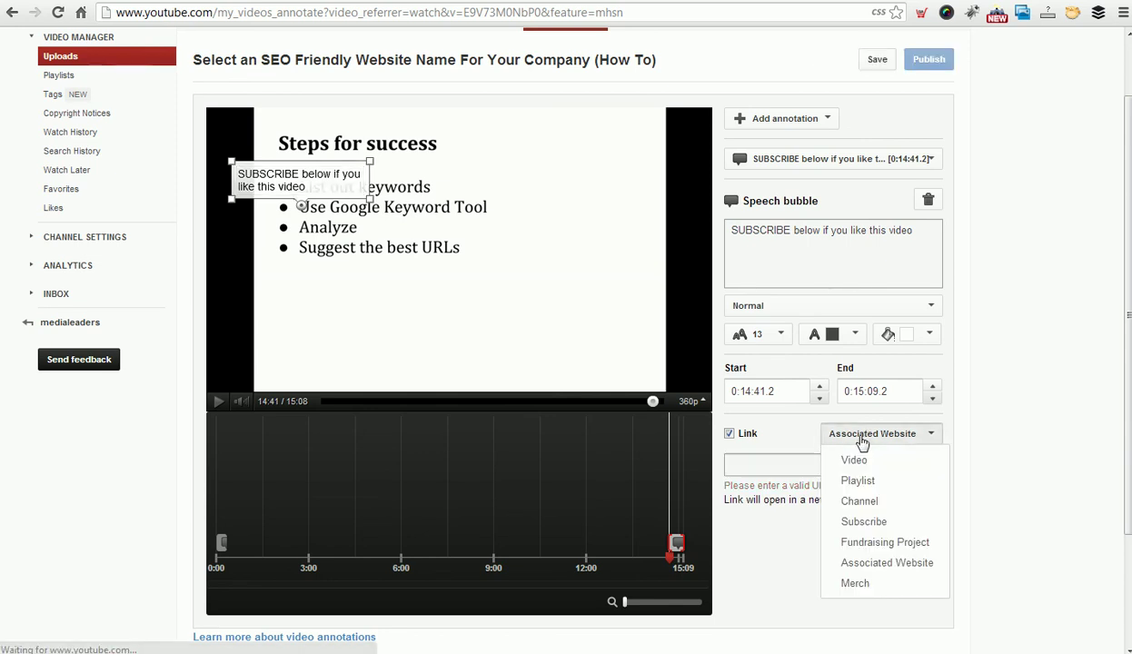
left_click(870, 563)
left_click(815, 467)
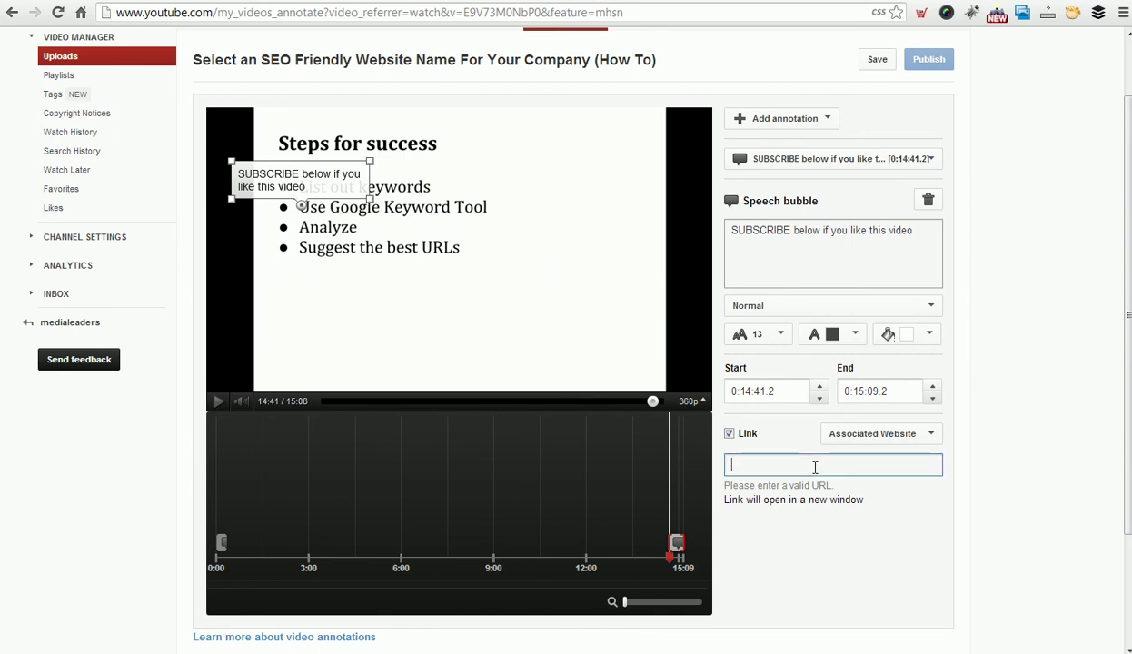
type("http://www.youtube.com/watch?v=bYOwzYXVaBw")
key("ctrl+a")
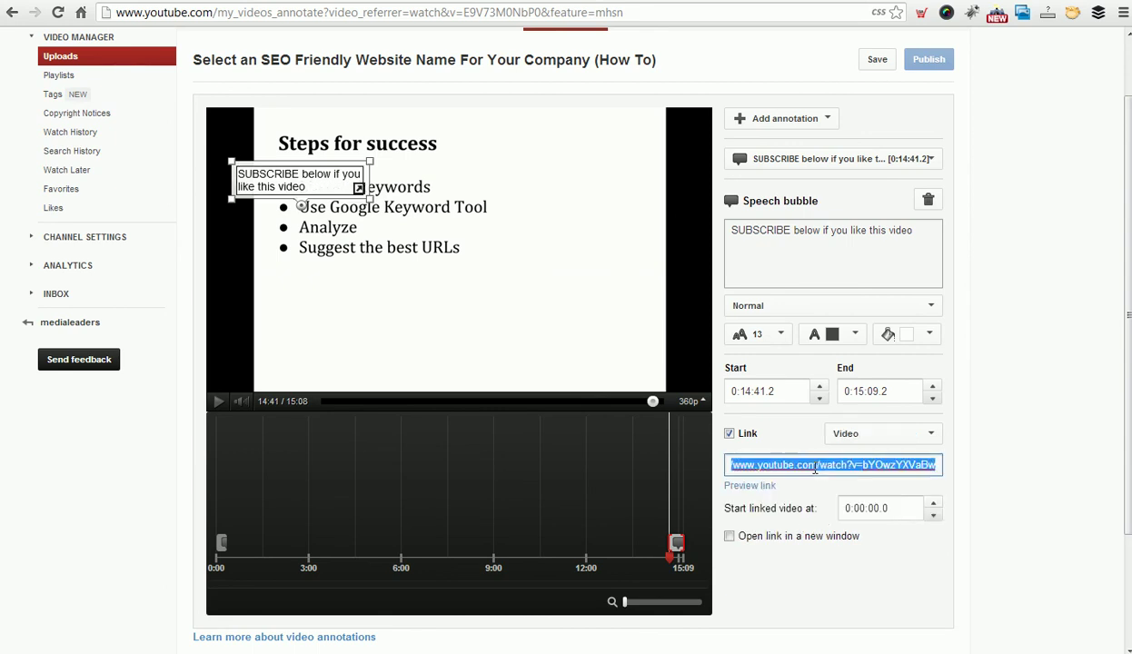
key("BackSpace")
type("http://media")
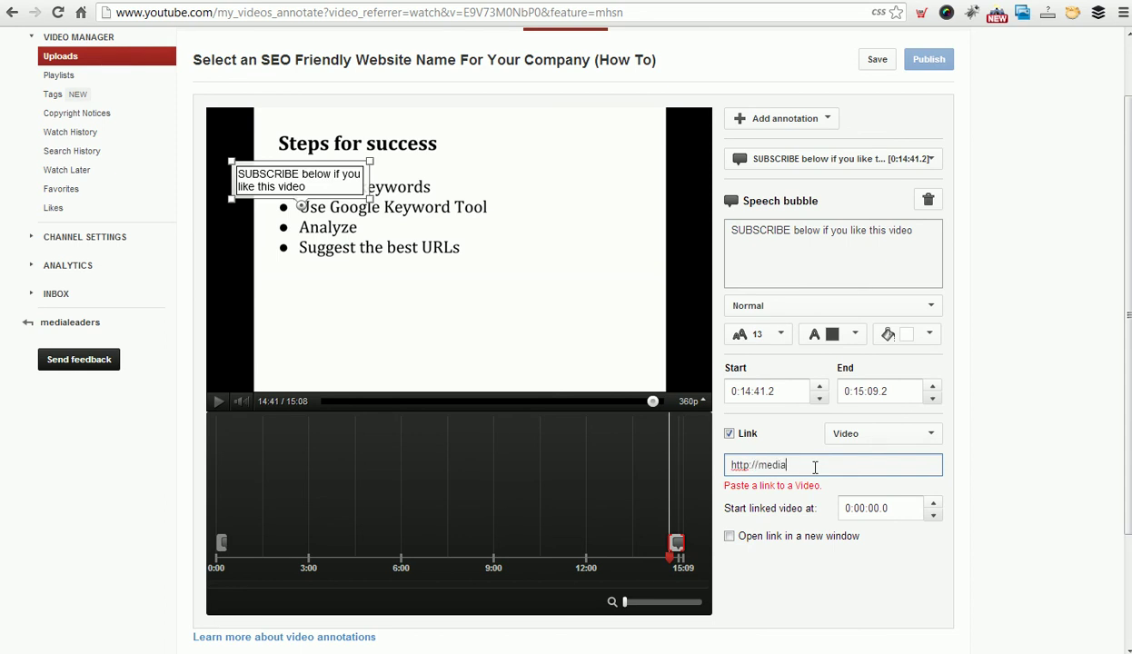
type("leaders.com")
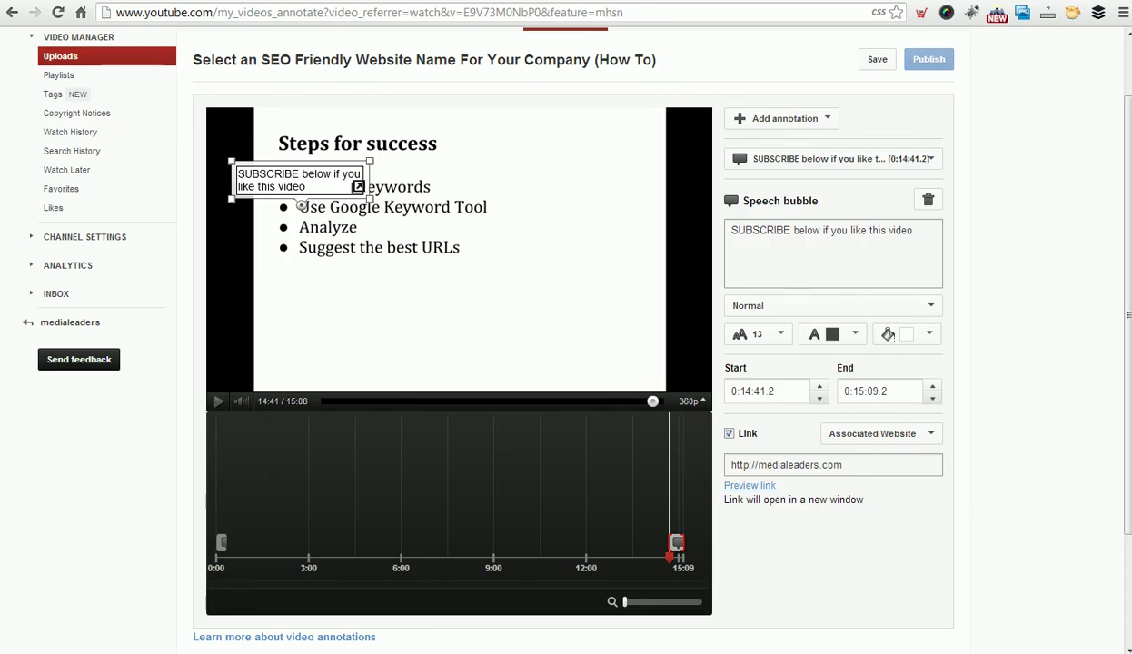
left_click(840, 464)
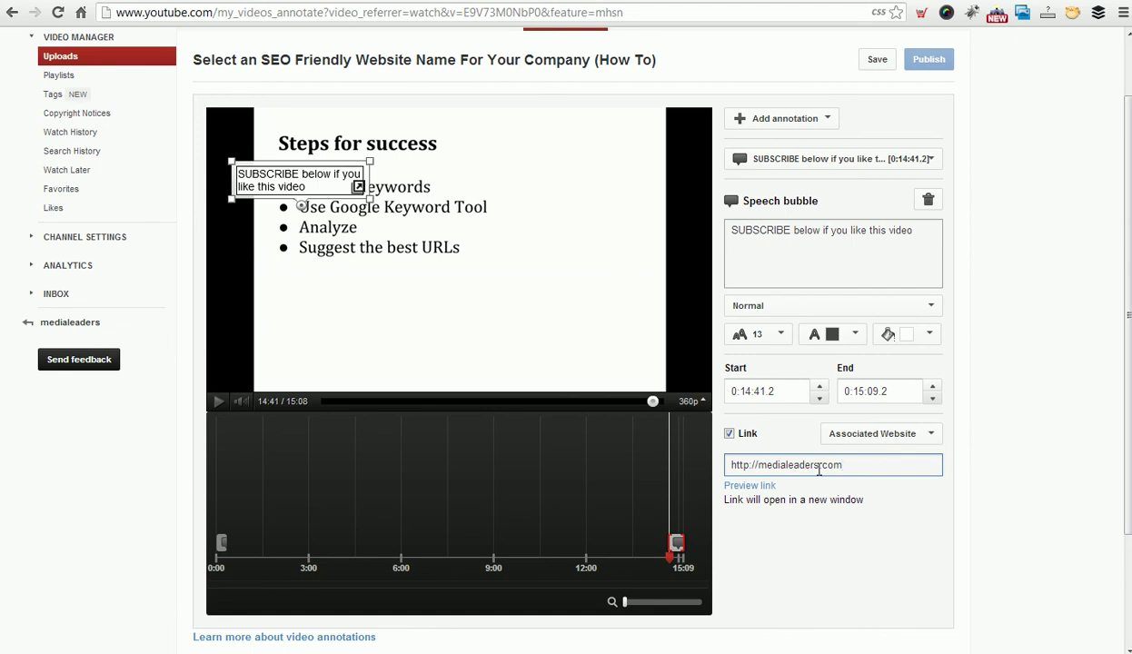
left_click(872, 65)
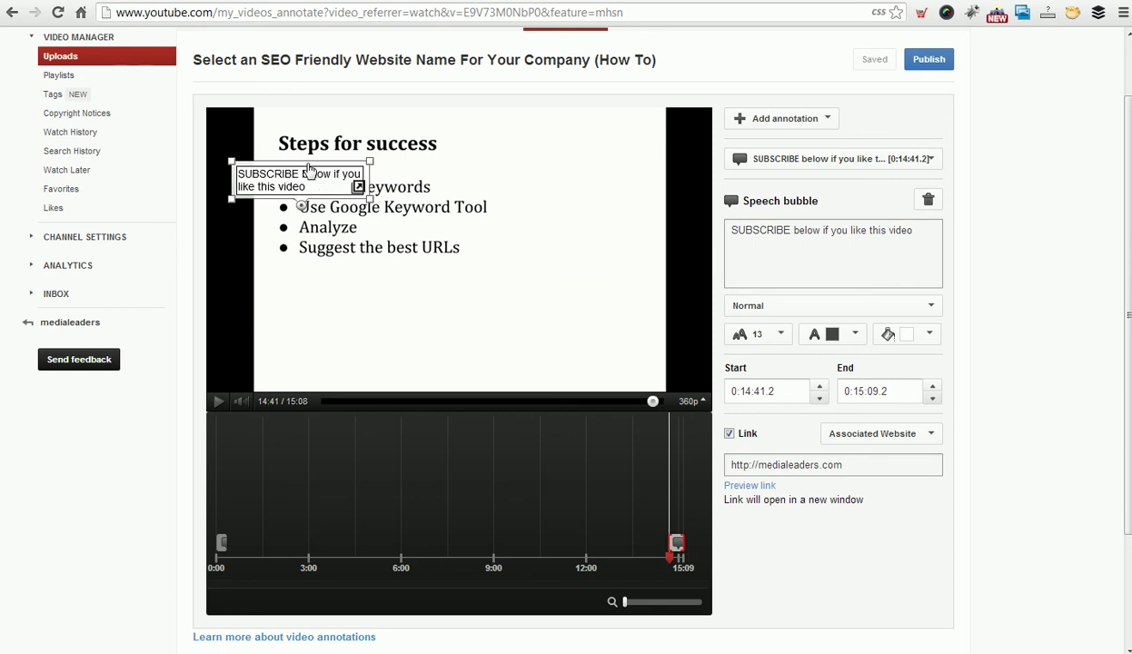
- Move the second bubble bottom-left, save and publish the annotations, and return to the upload page
mouse_move(309, 170)
left_mouse_down()
mouse_move(418, 200)
mouse_move(479, 292)
mouse_move(290, 370)
mouse_move(306, 371)
left_mouse_up()
left_click(687, 400)
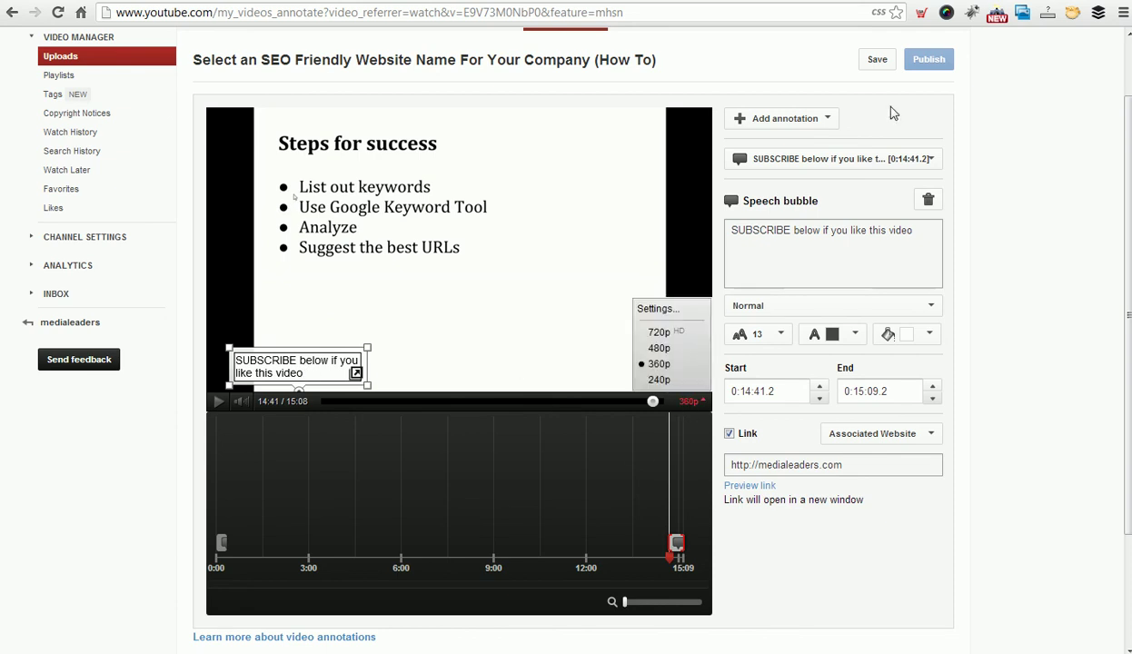
left_click(877, 60)
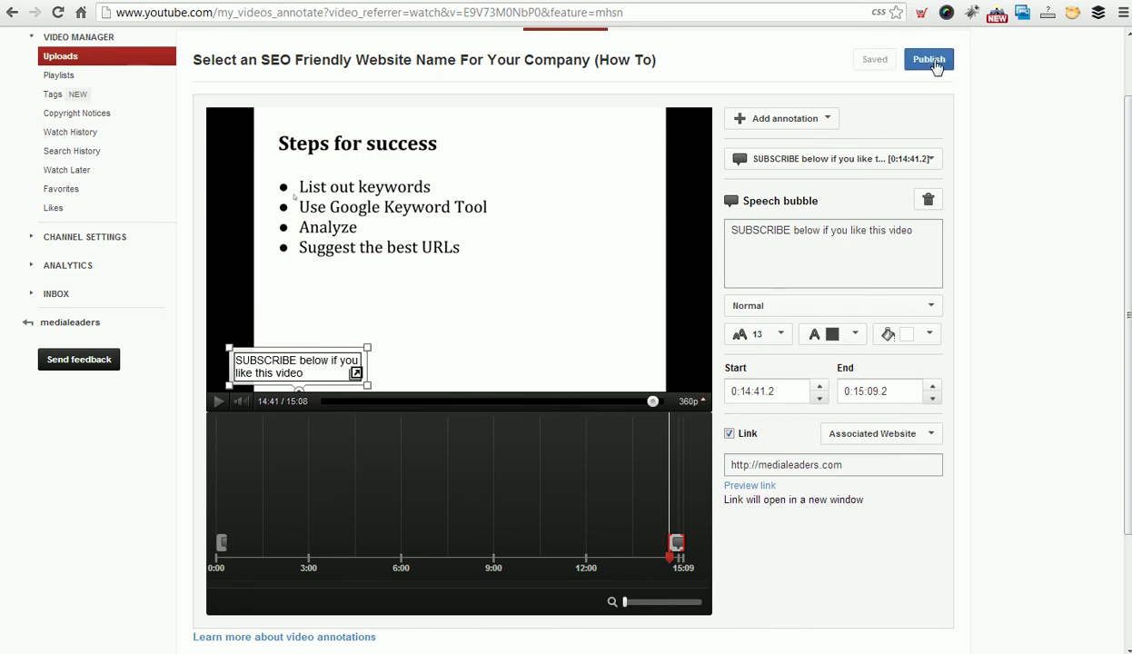
left_click(930, 60)
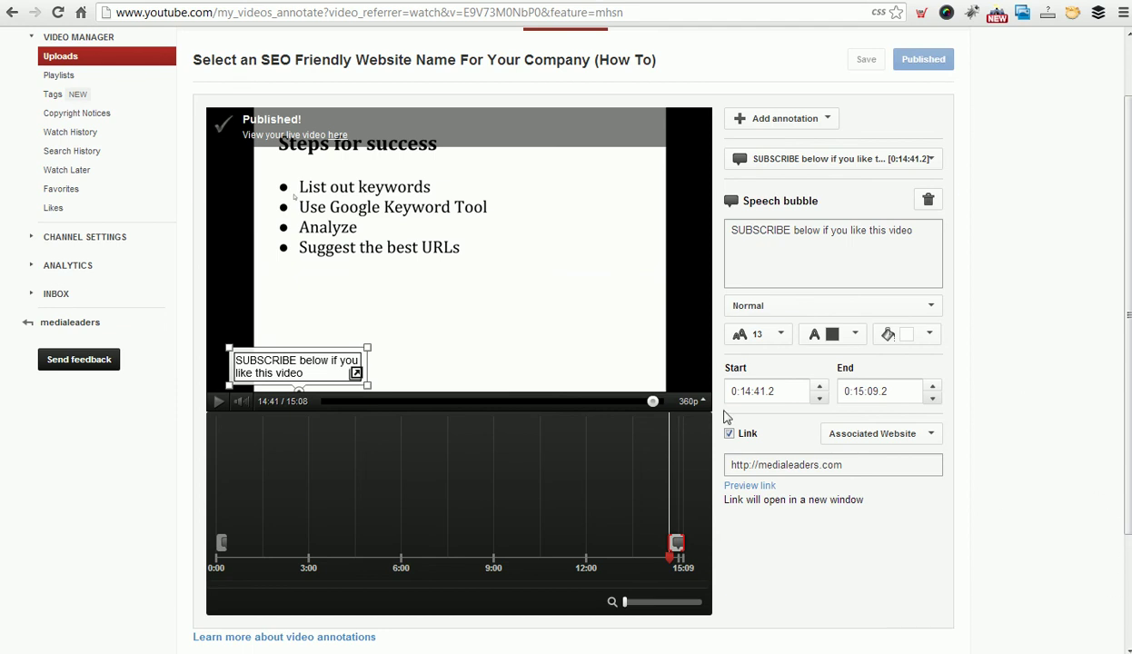
left_click(691, 401)
left_click(534, 2)
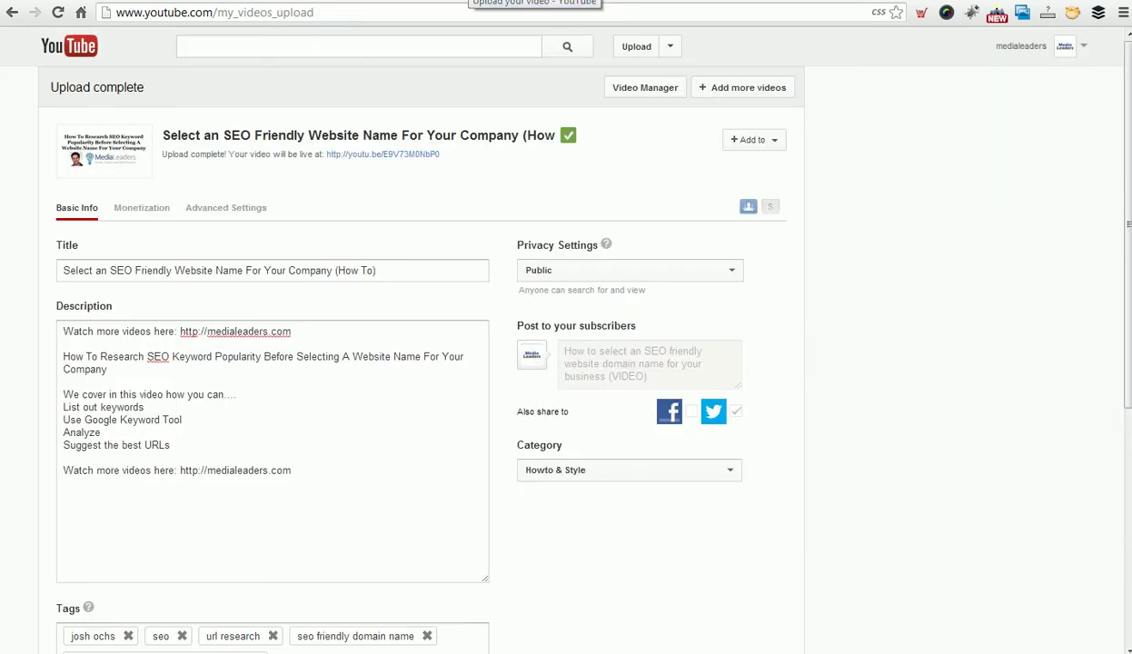
- Open the public watch page and scrub to 15:00 to confirm the closing SUBSCRIBE bubble appears
left_click(383, 154)
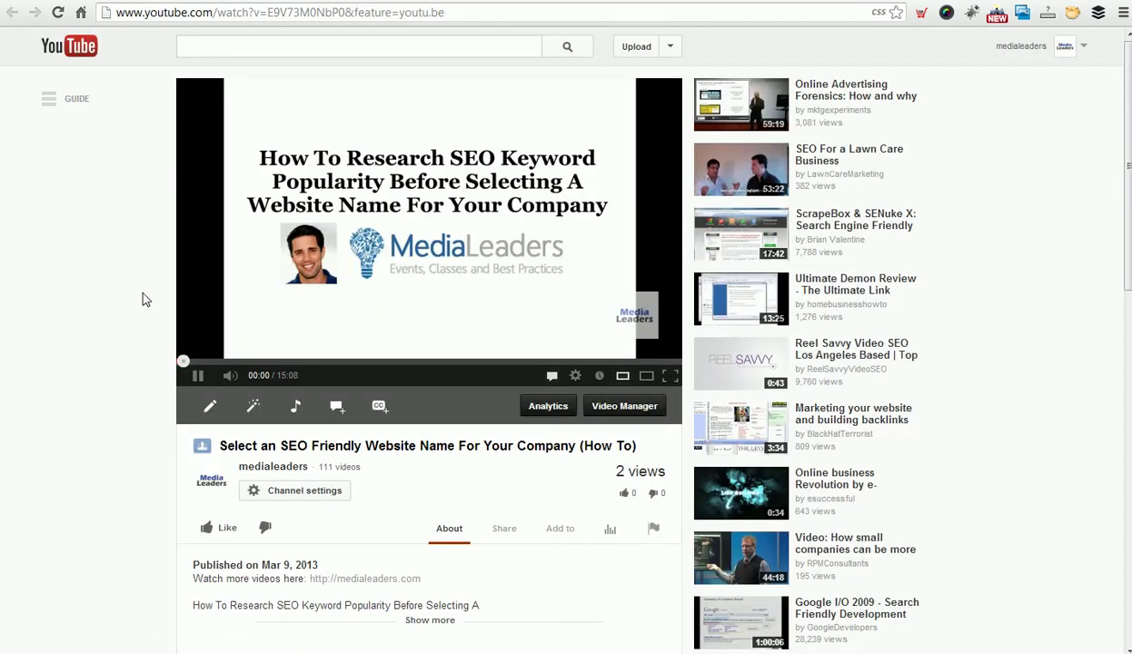
left_click(195, 377)
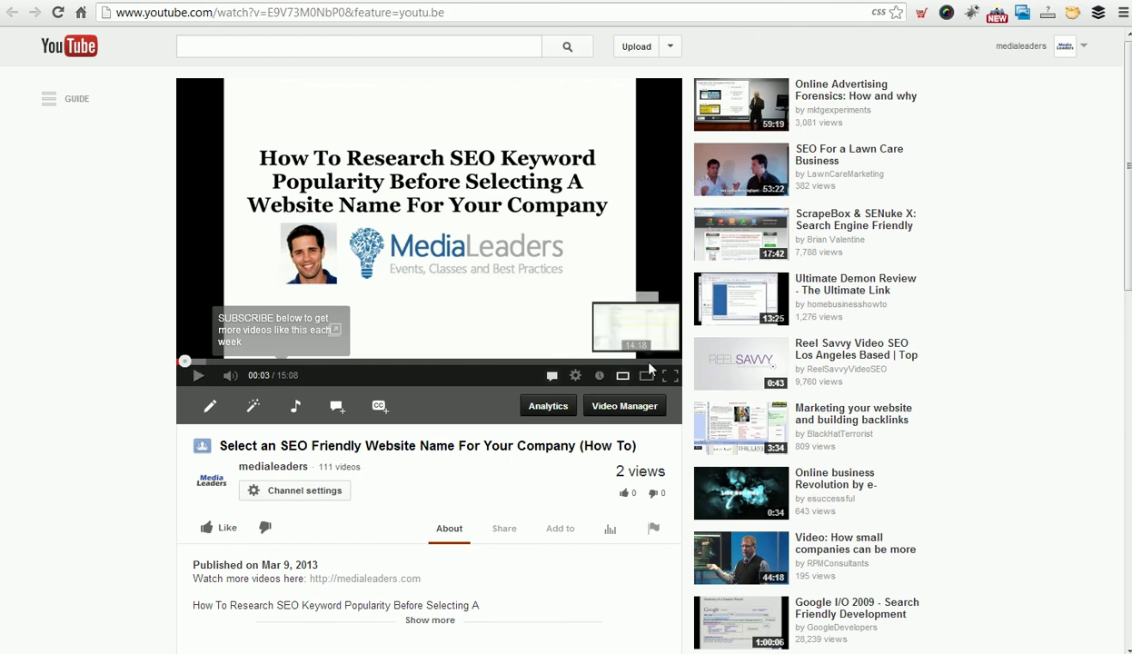
left_click_drag(645, 362, 657, 363)
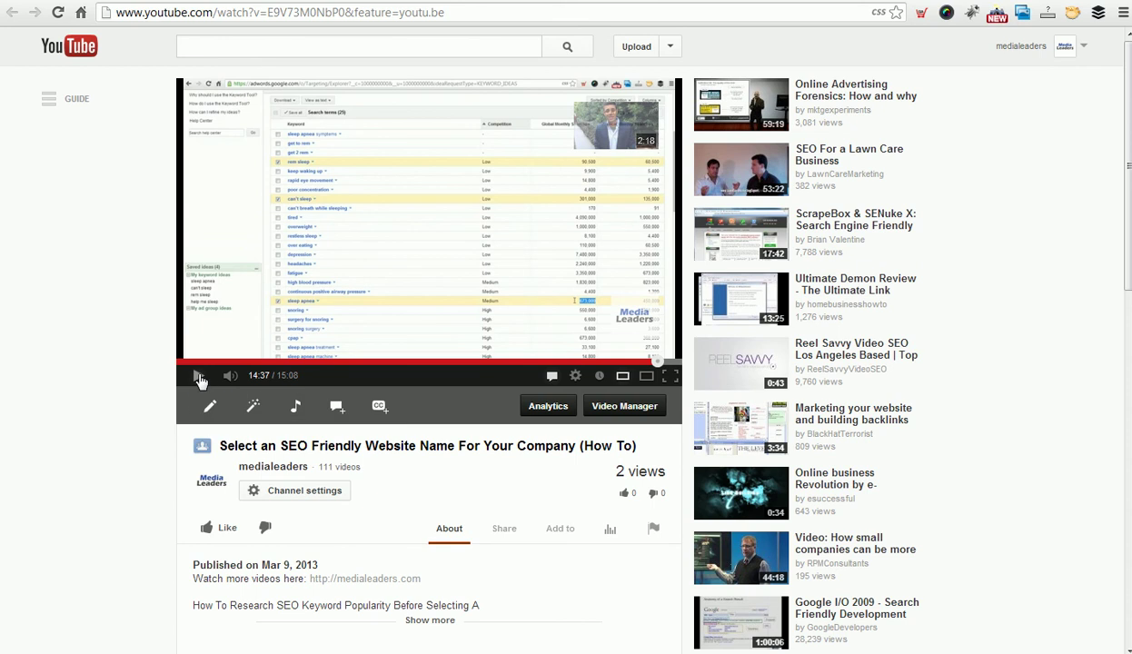
left_click(198, 375)
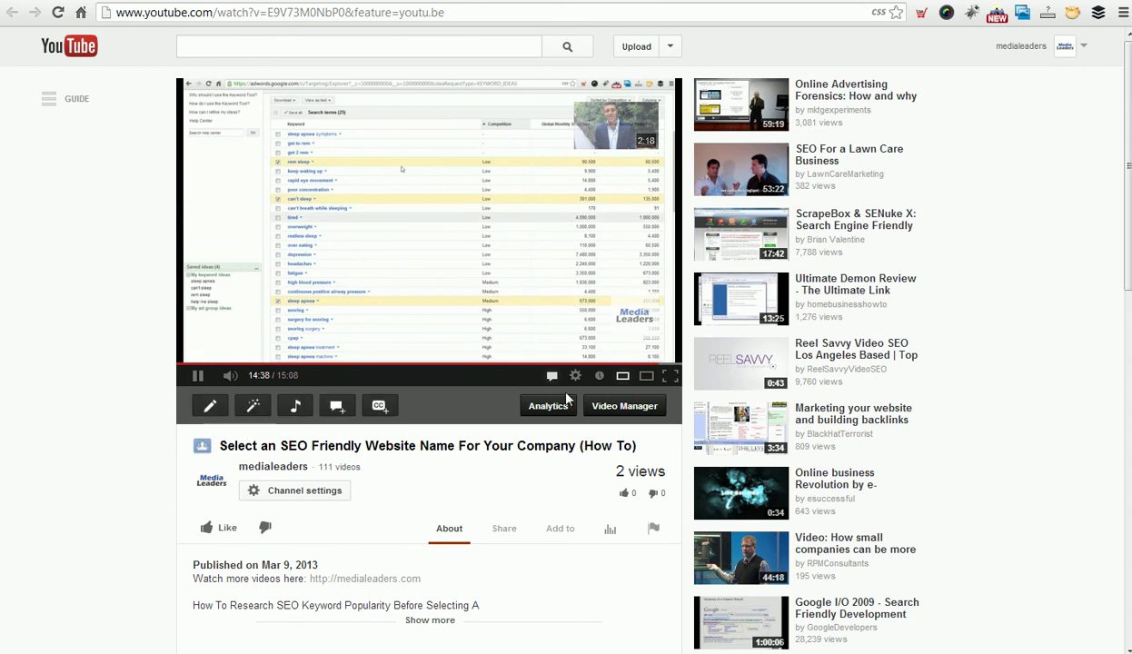
left_click(670, 362)
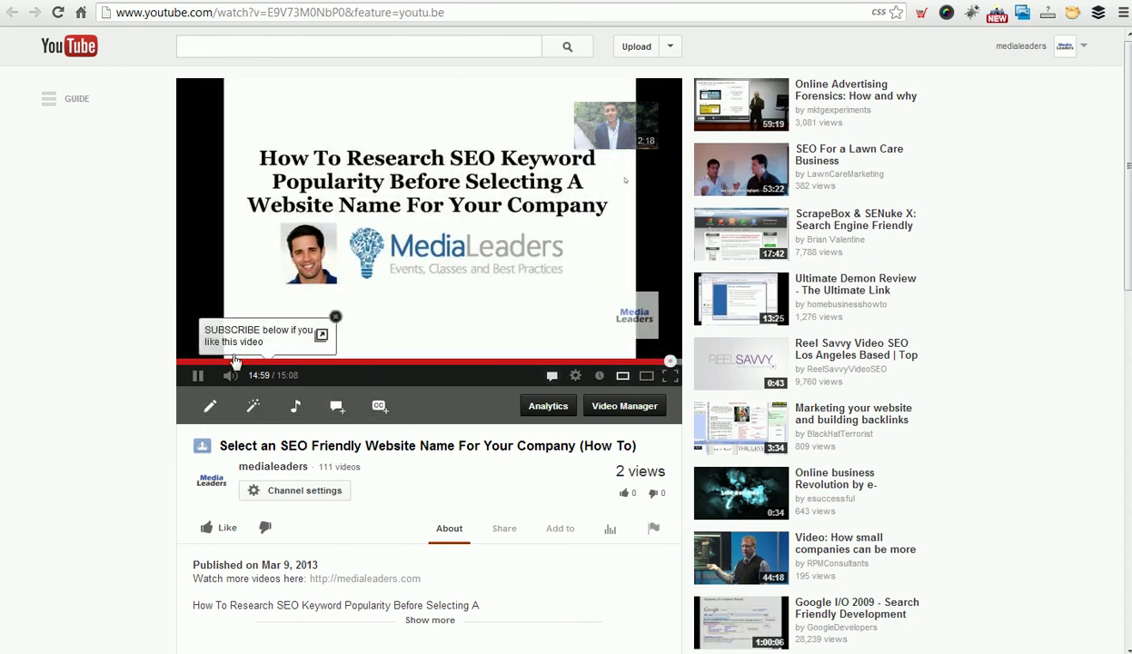
left_click(198, 375)
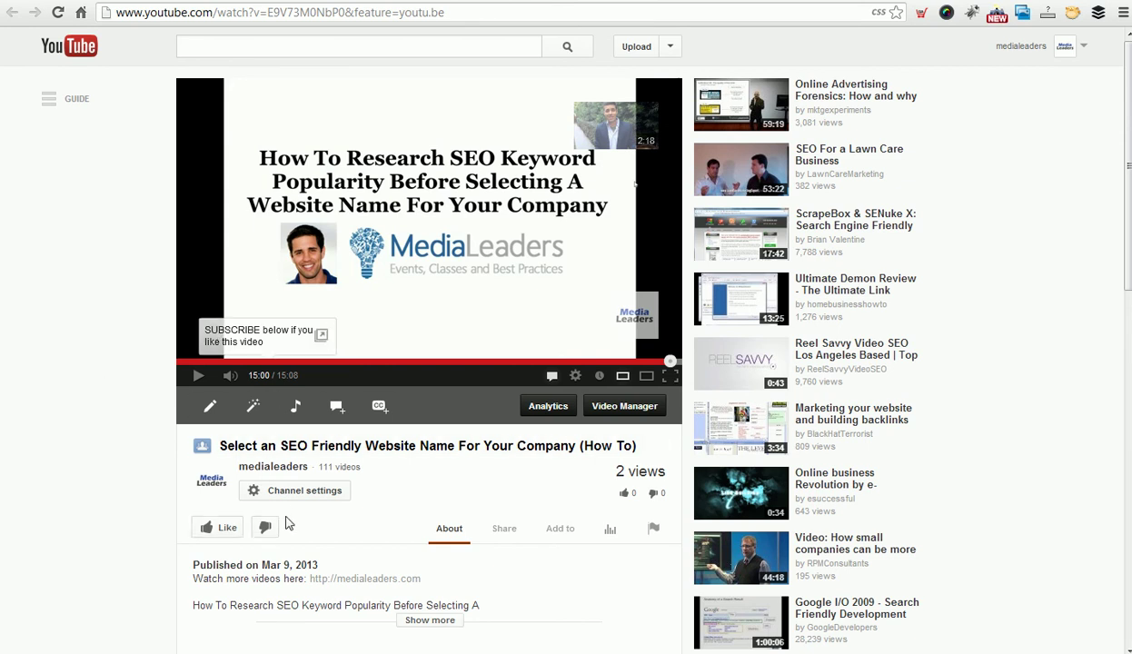
- Expand the video description, then open the 'medialeaders just uploaded a video' email in Gmail
left_click(424, 622)
scroll(202, 579, "down", 3)
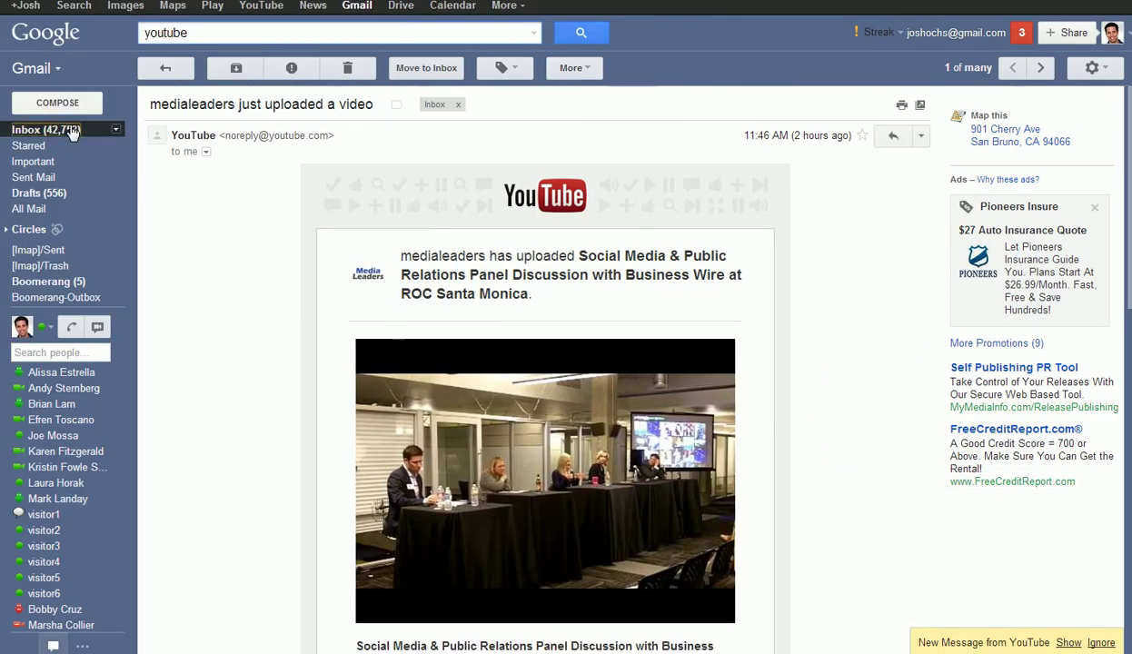
left_click(73, 132)
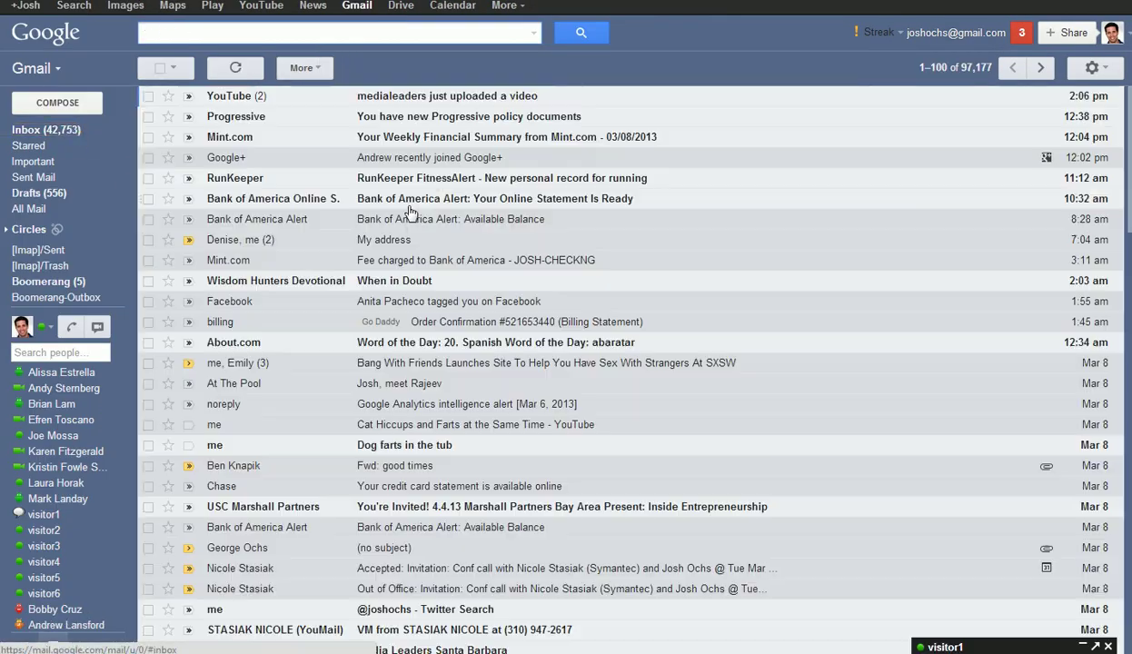
left_click(411, 99)
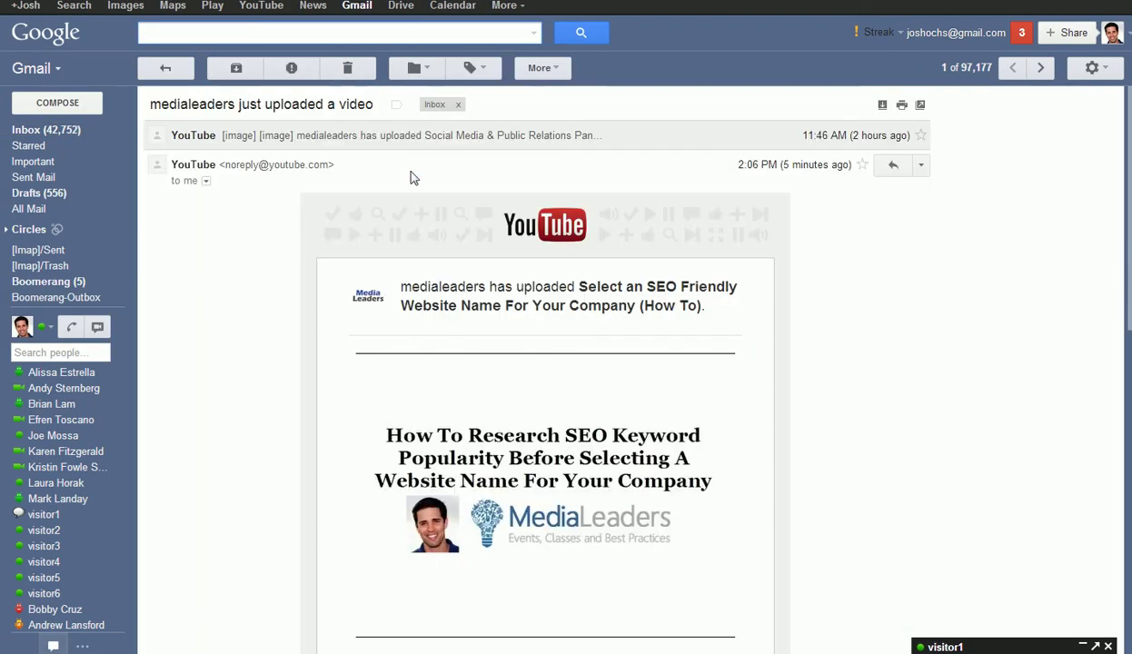
scroll(278, 283, "down", 3)
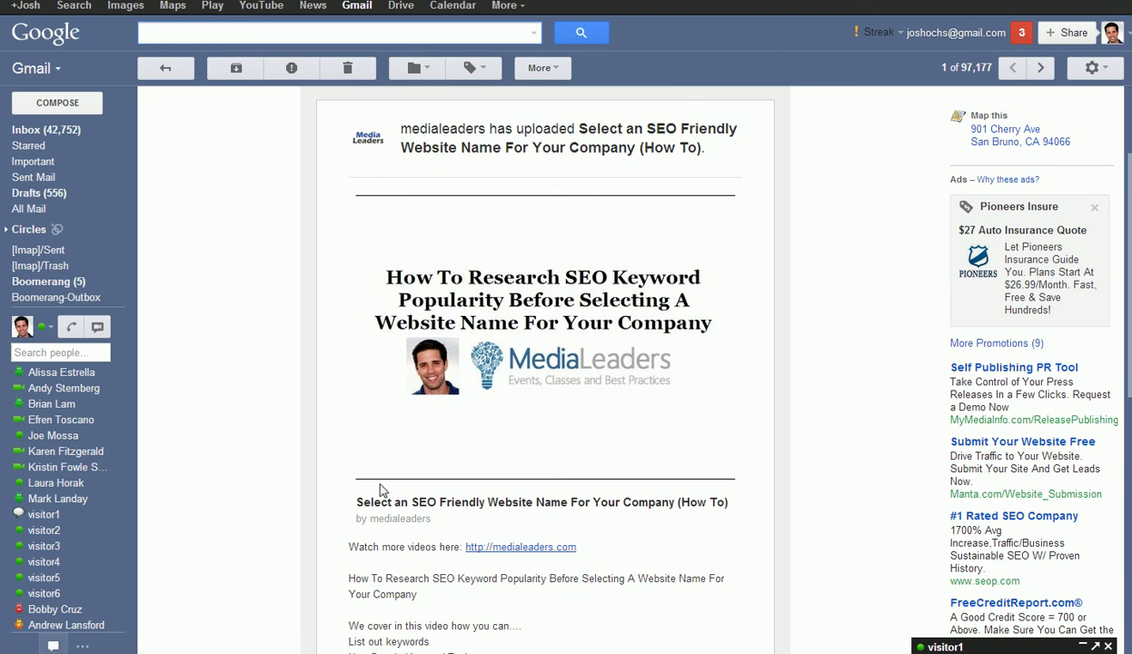
- Highlight the email's title sentence, covered-topics list and 'Watch more videos' line in turn
left_click_drag(349, 546, 625, 527)
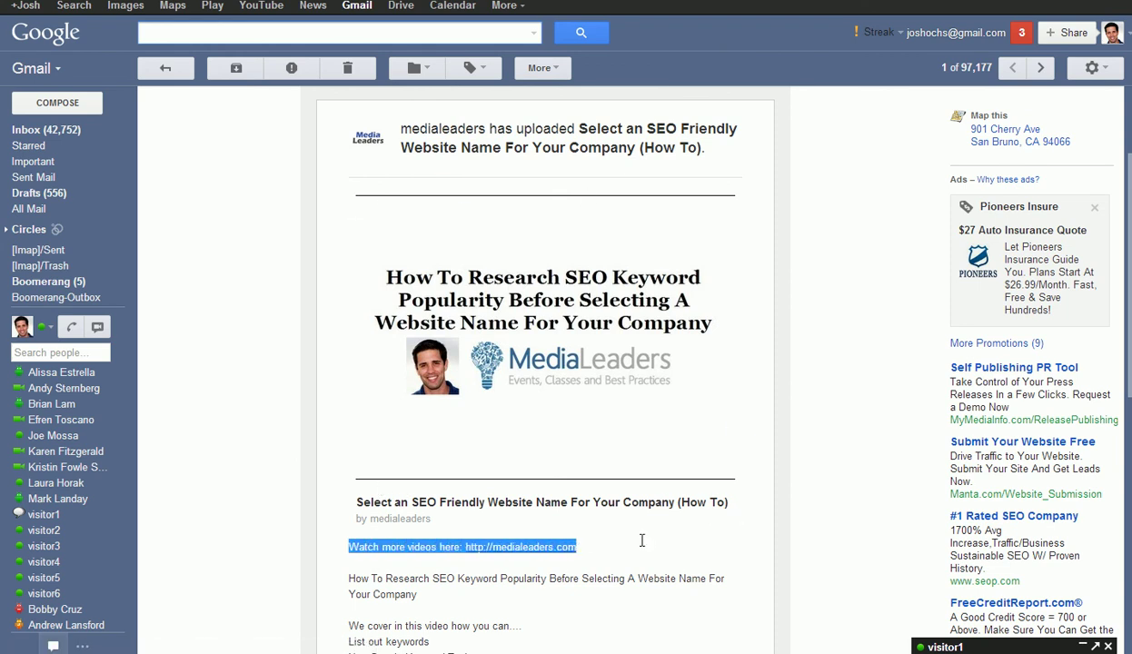
left_click(627, 529)
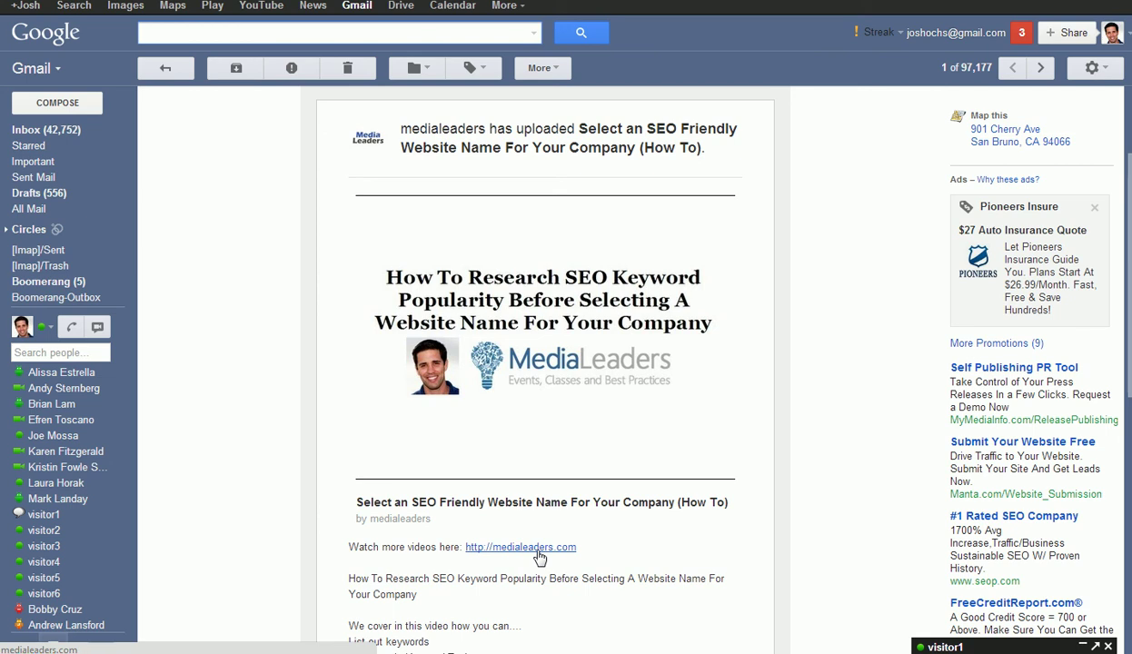
scroll(540, 558, "down", 3)
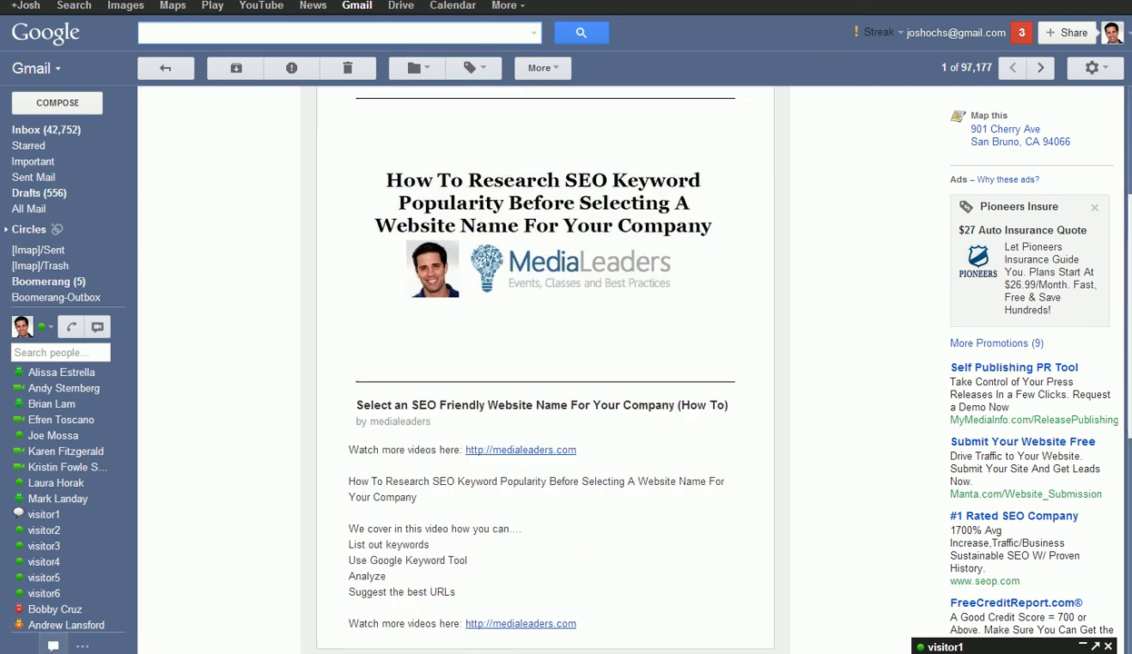
left_click_drag(367, 301, 461, 313)
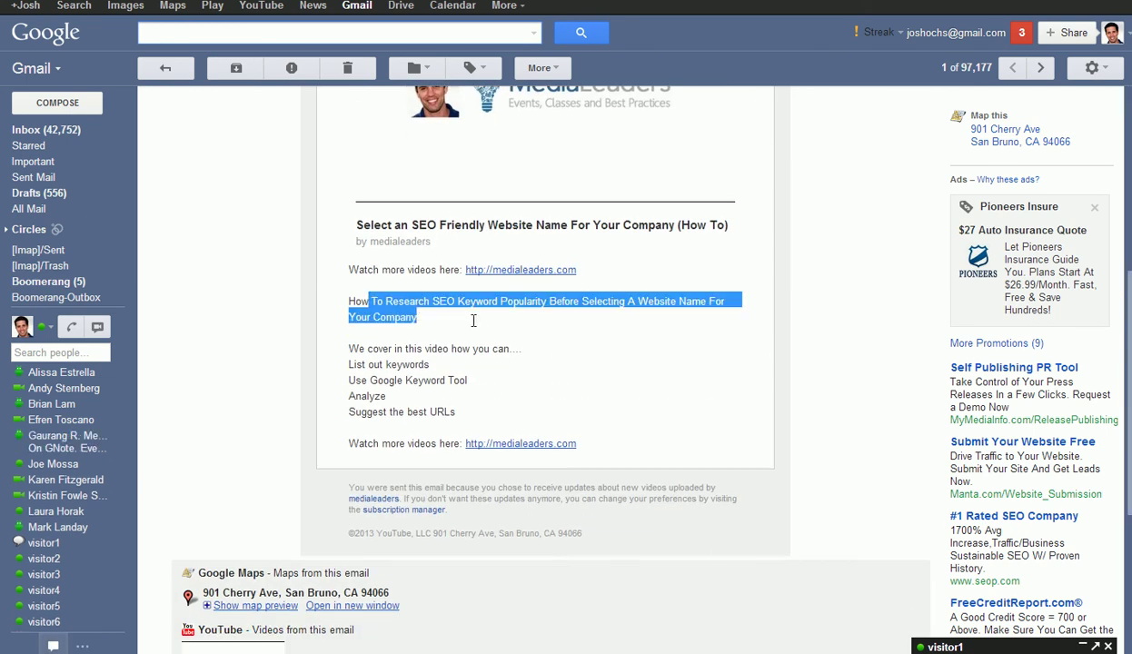
left_click(463, 316)
left_click_drag(359, 334, 545, 409)
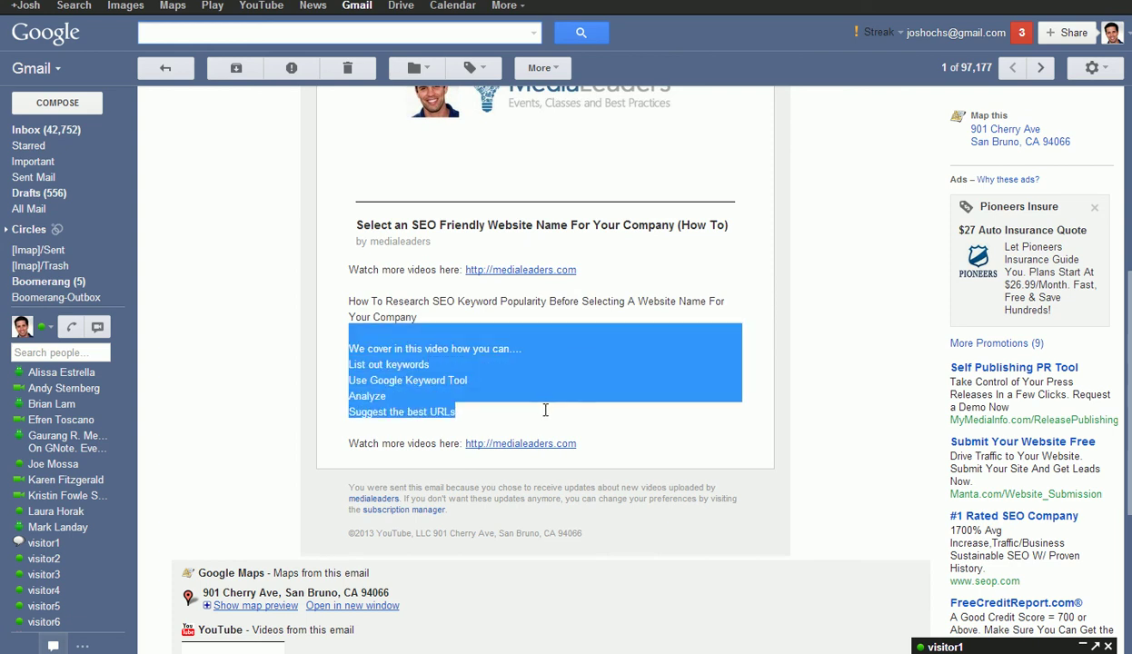
left_click(549, 420)
left_click_drag(352, 444, 618, 448)
left_click(618, 448)
scroll(616, 448, "up", 10)
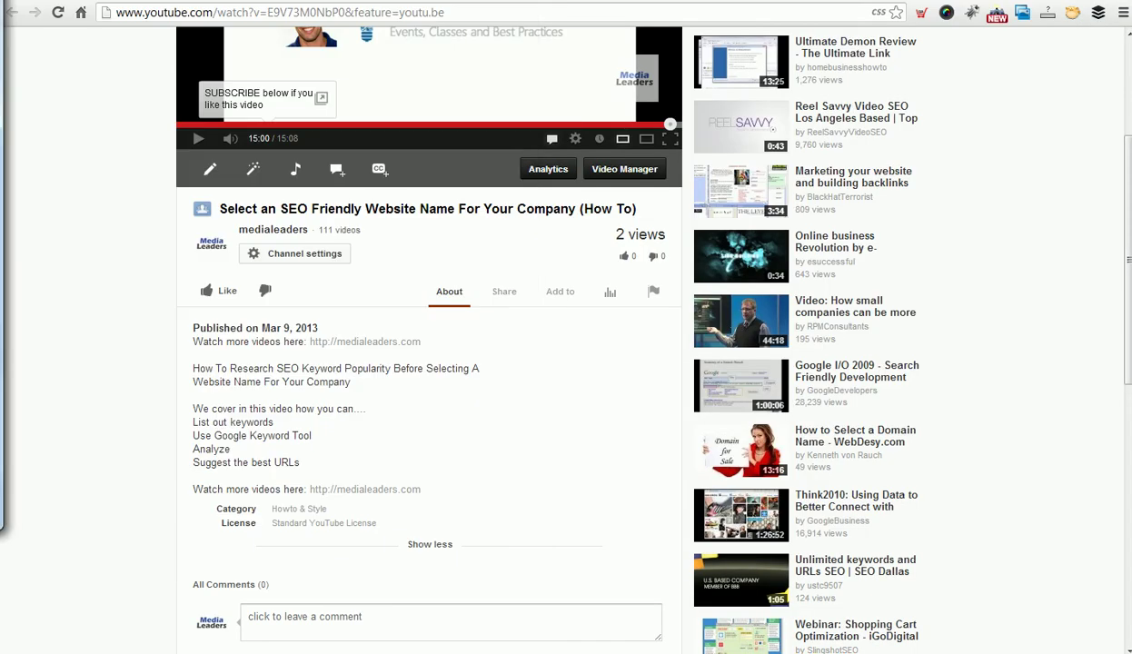
scroll(97, 193, "up", 3)
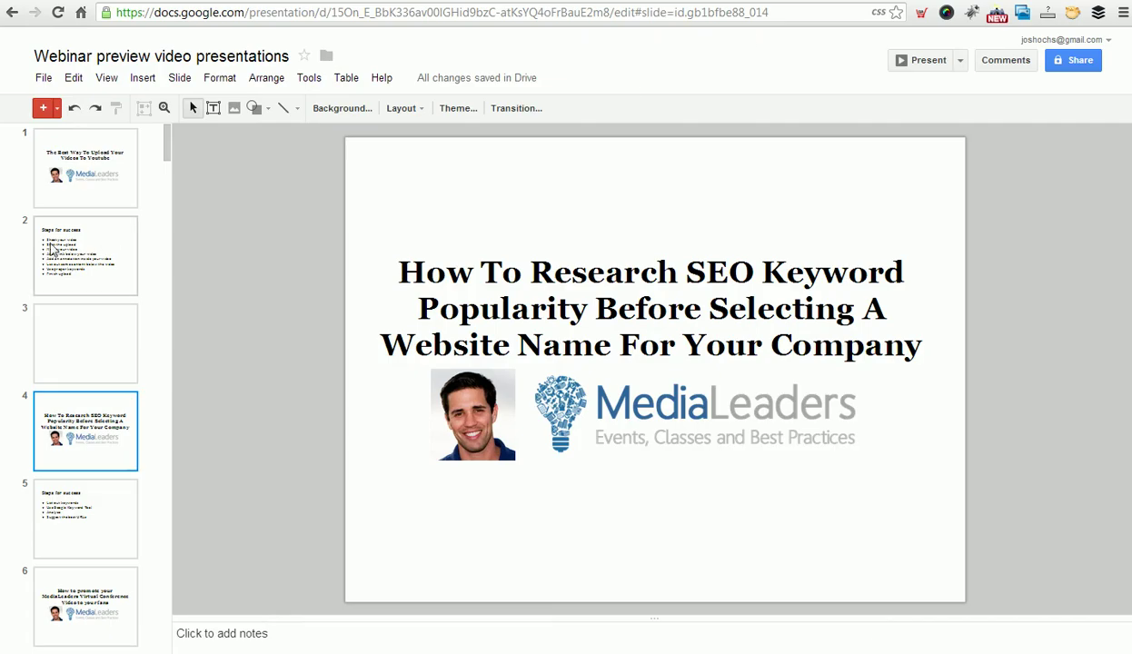
- View slide 2's 'Steps for success' list, then return to the title slide 1
left_click(53, 250)
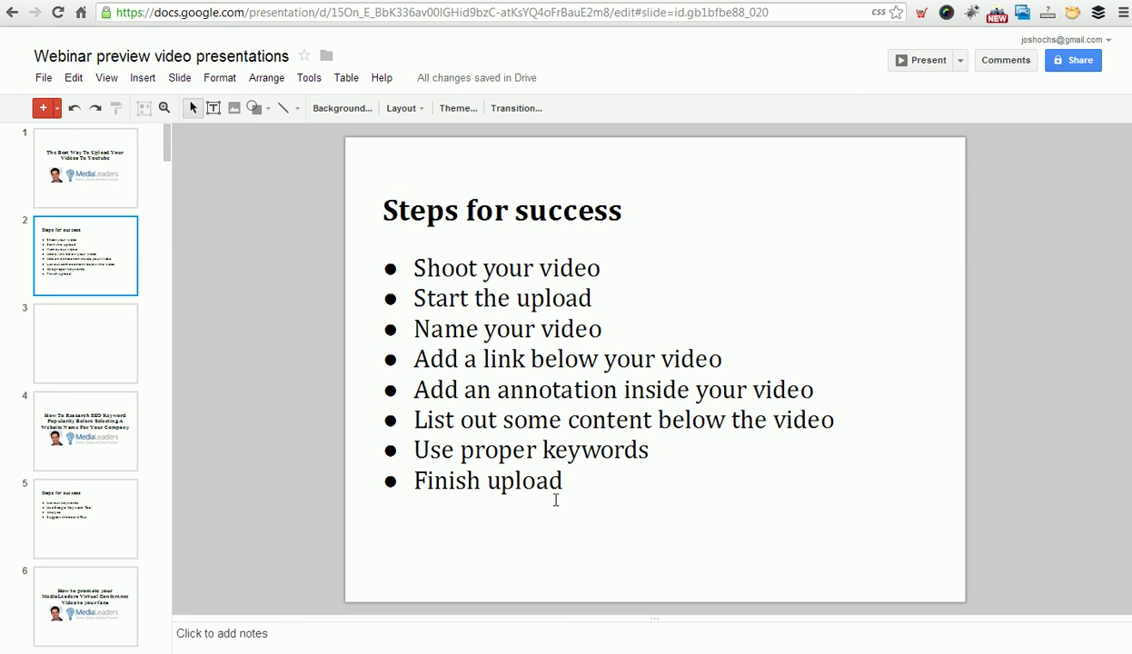
left_click(114, 192)
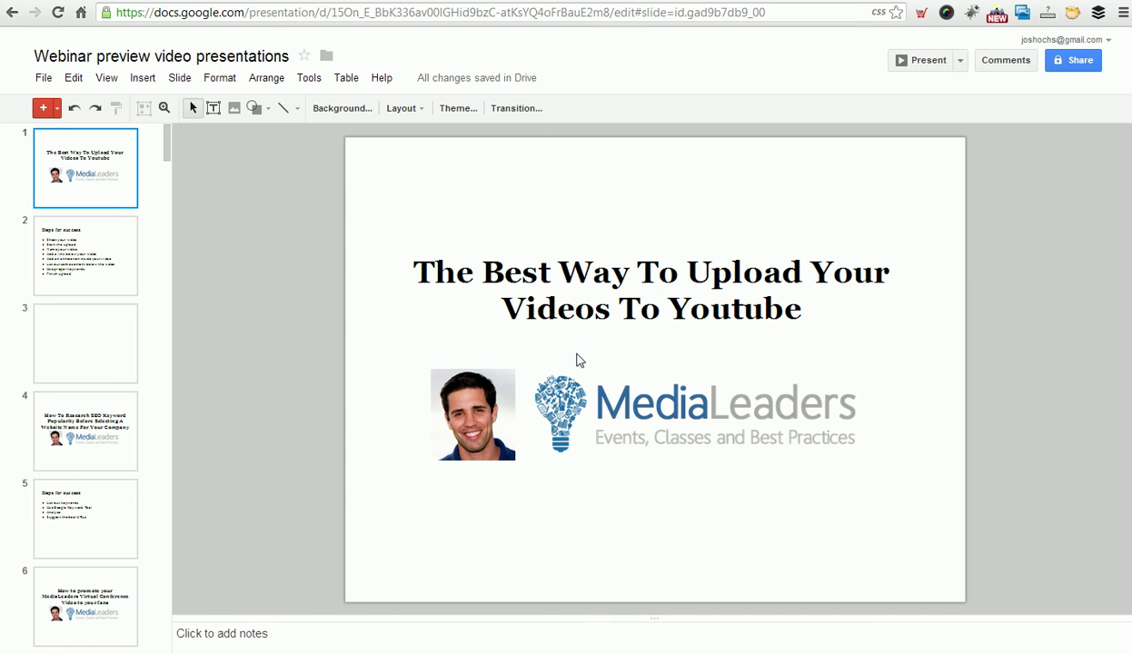